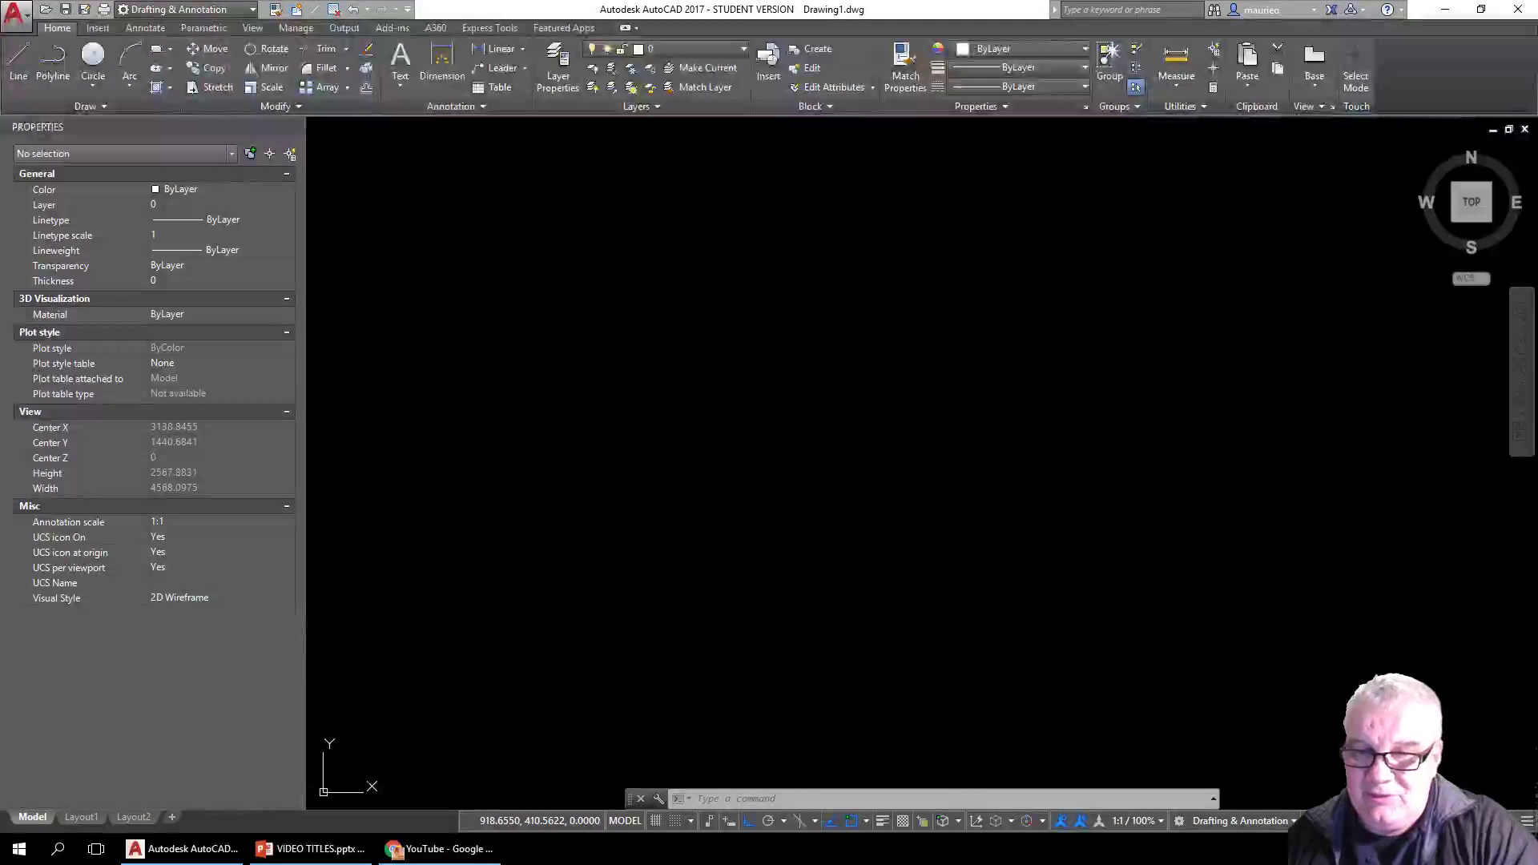
# - Switch to Layout1 and inspect its single viewport by selecting and deselecting it twice
pyautogui.moveTo(90, 821)
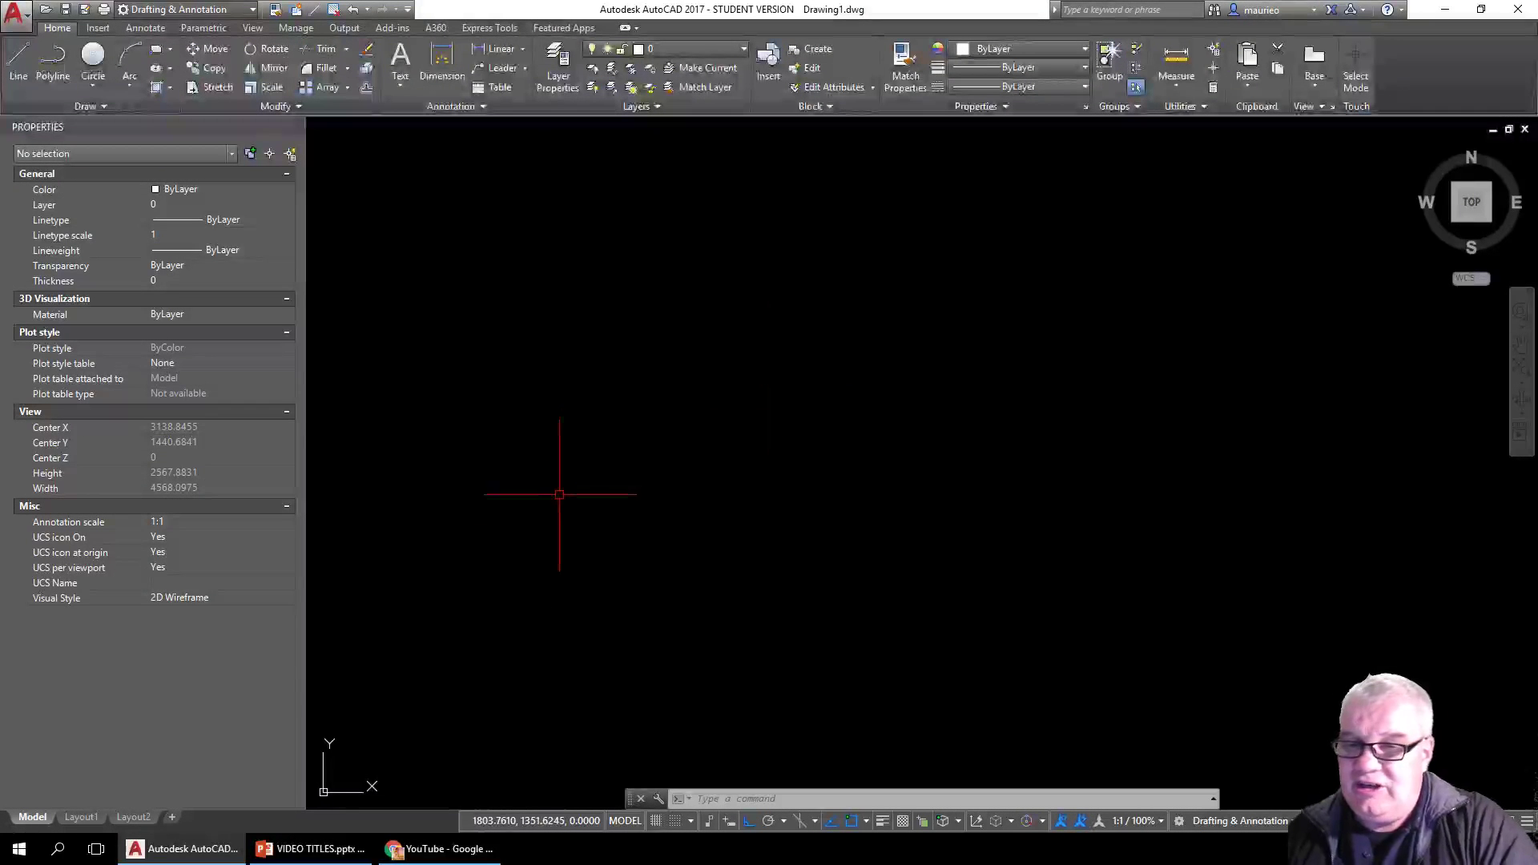
pyautogui.click(80, 817)
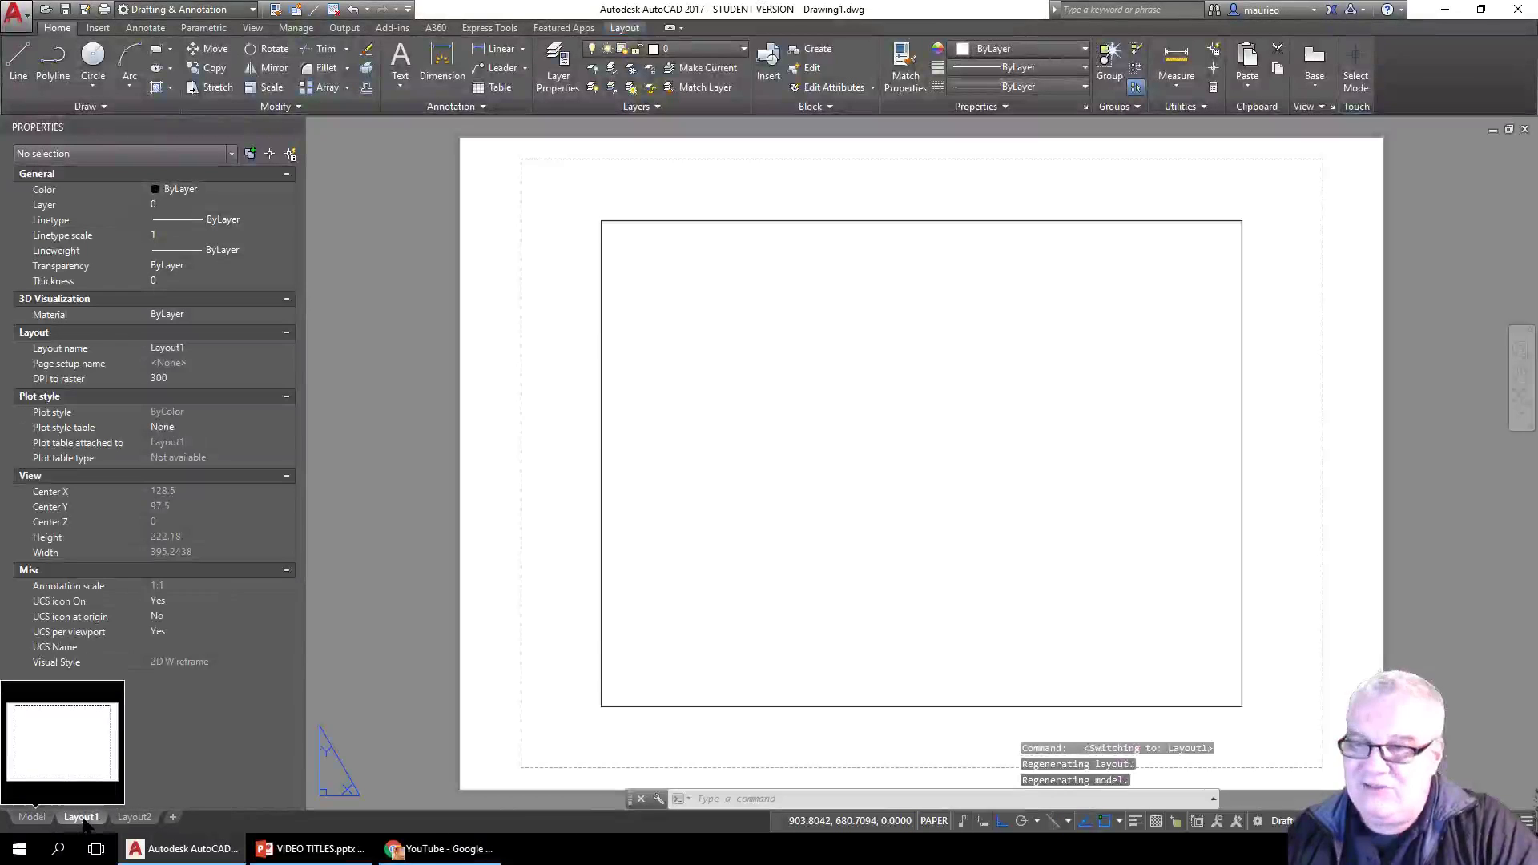
pyautogui.click(1242, 358)
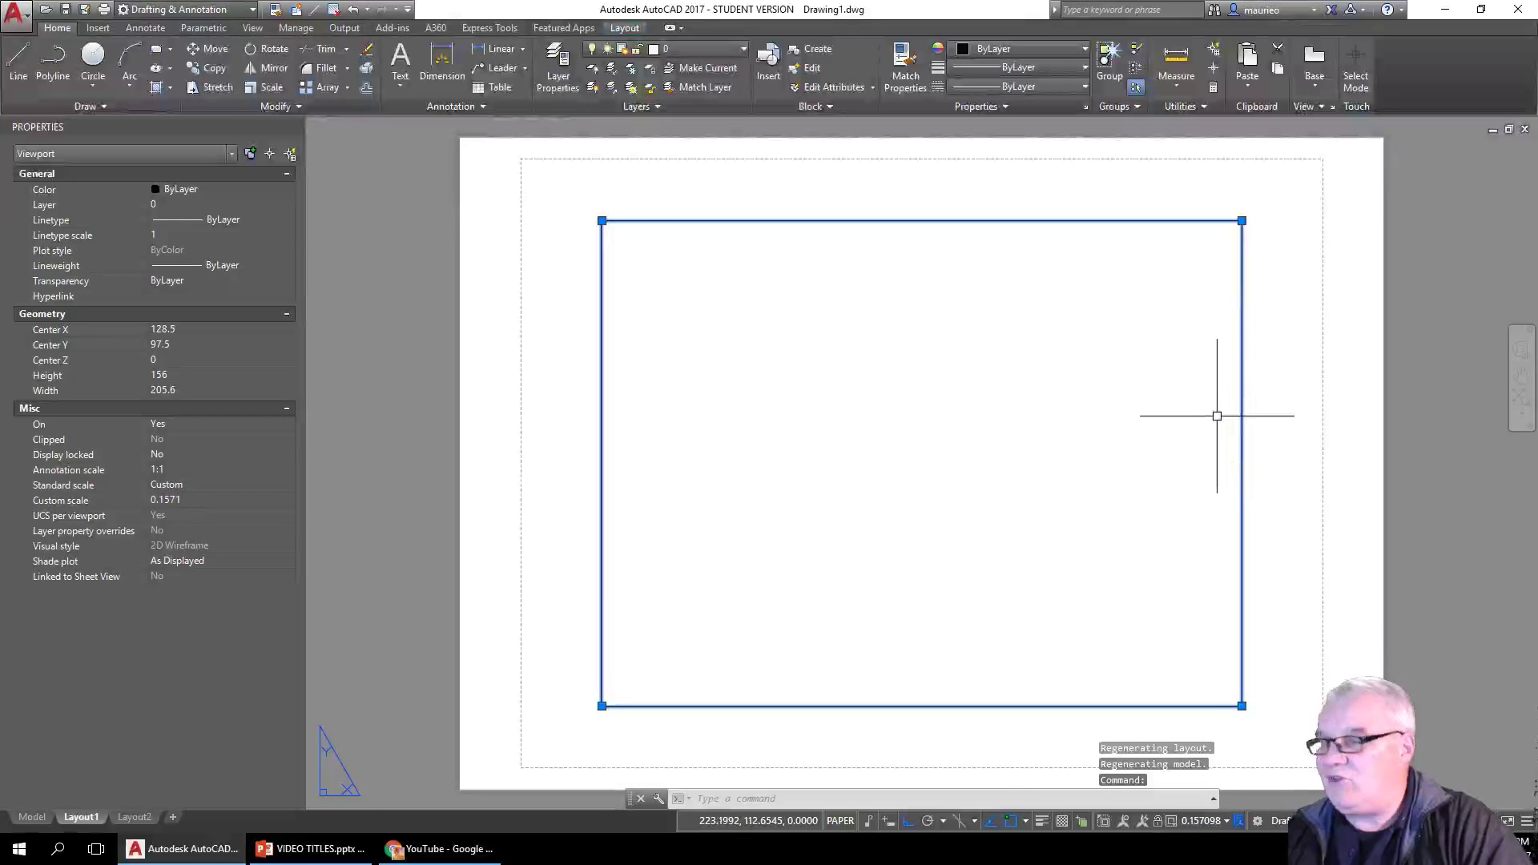
pyautogui.press('Escape')
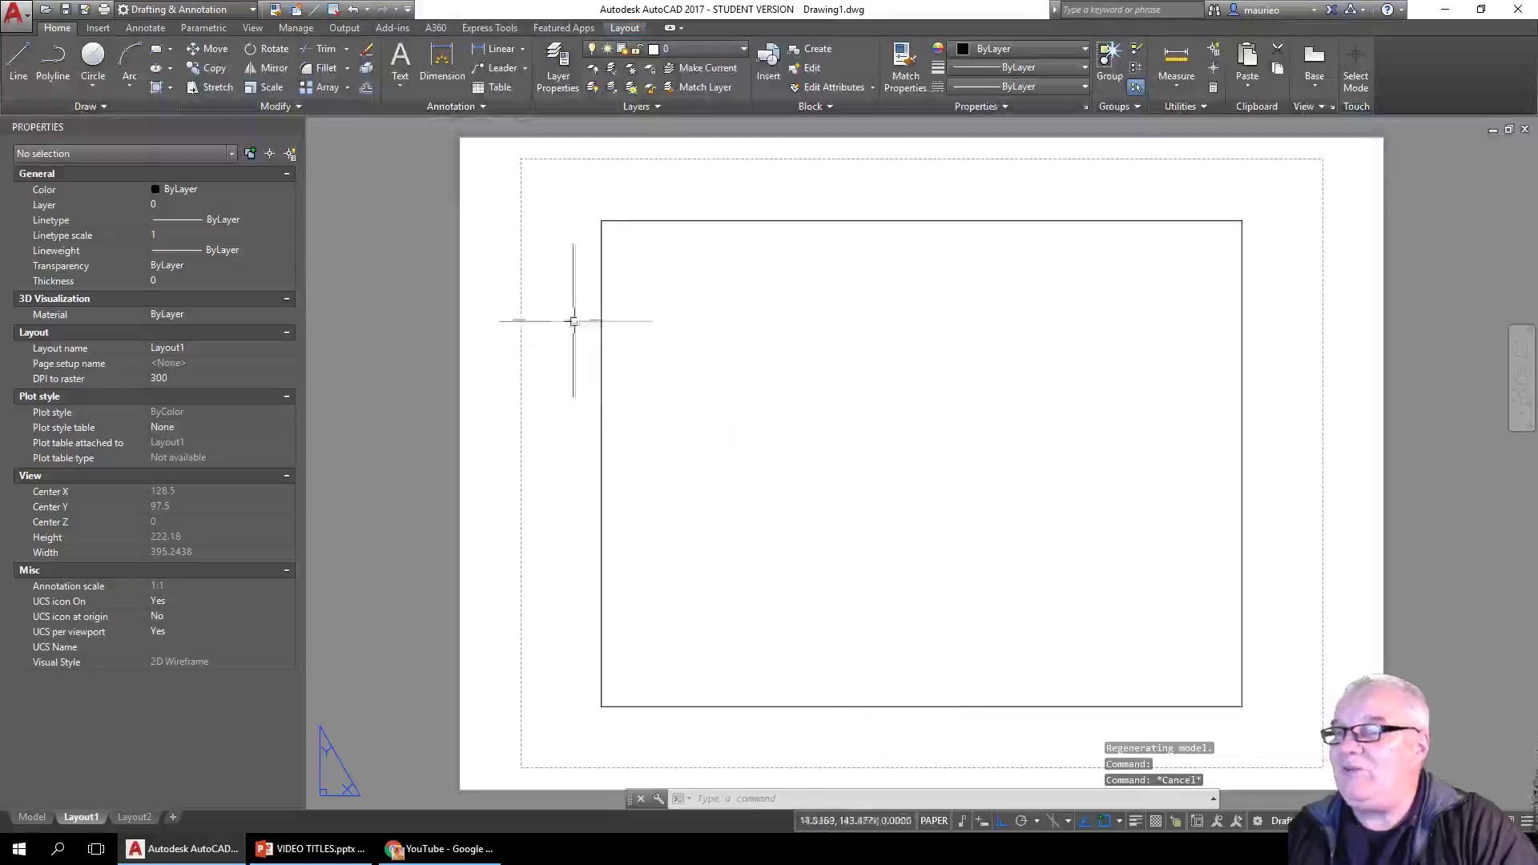
pyautogui.click(599, 328)
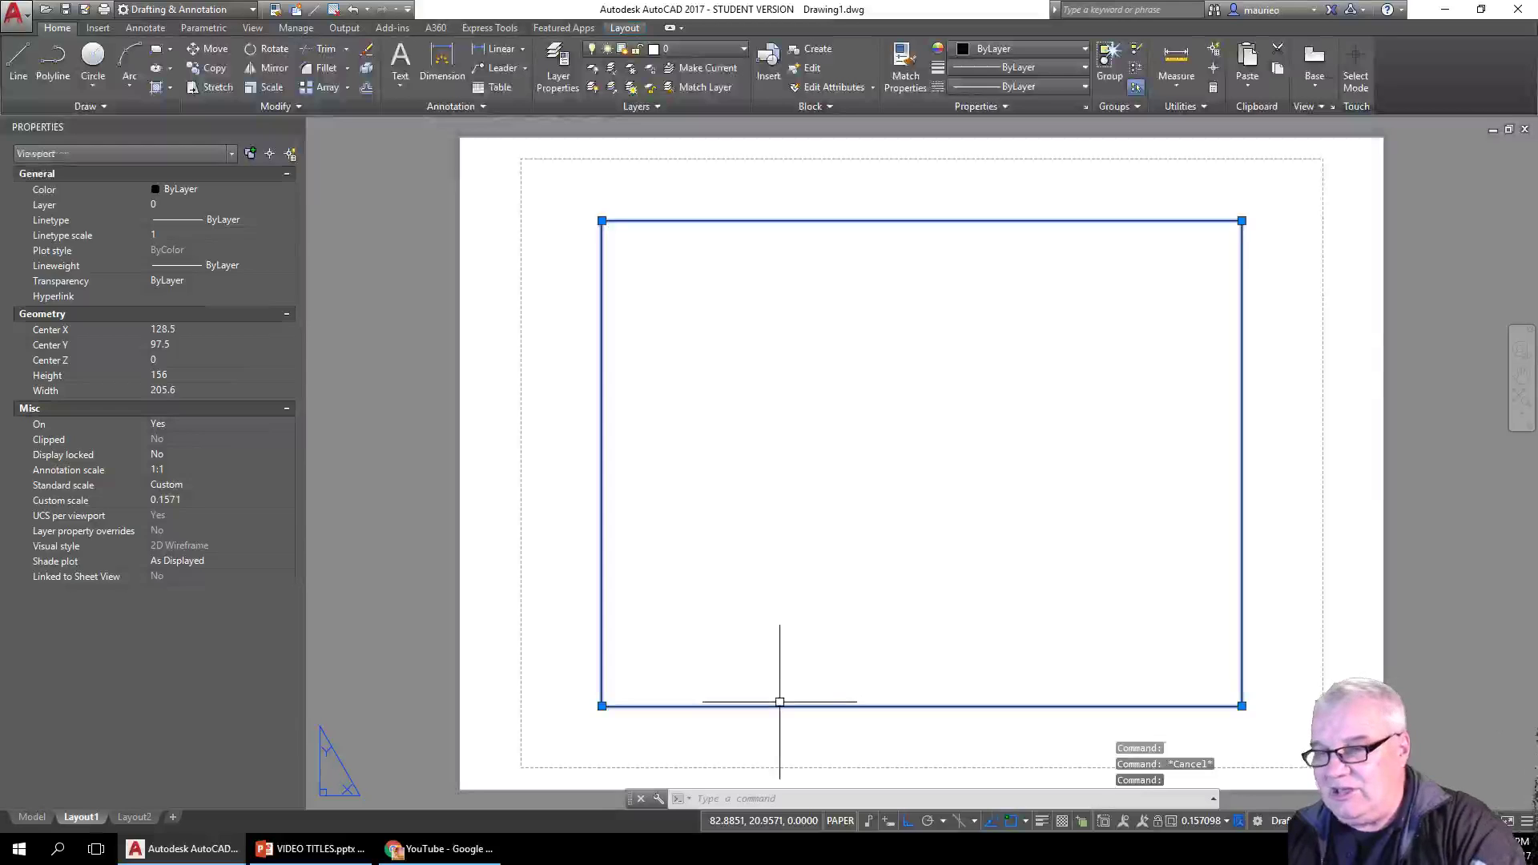
pyautogui.press('Escape')
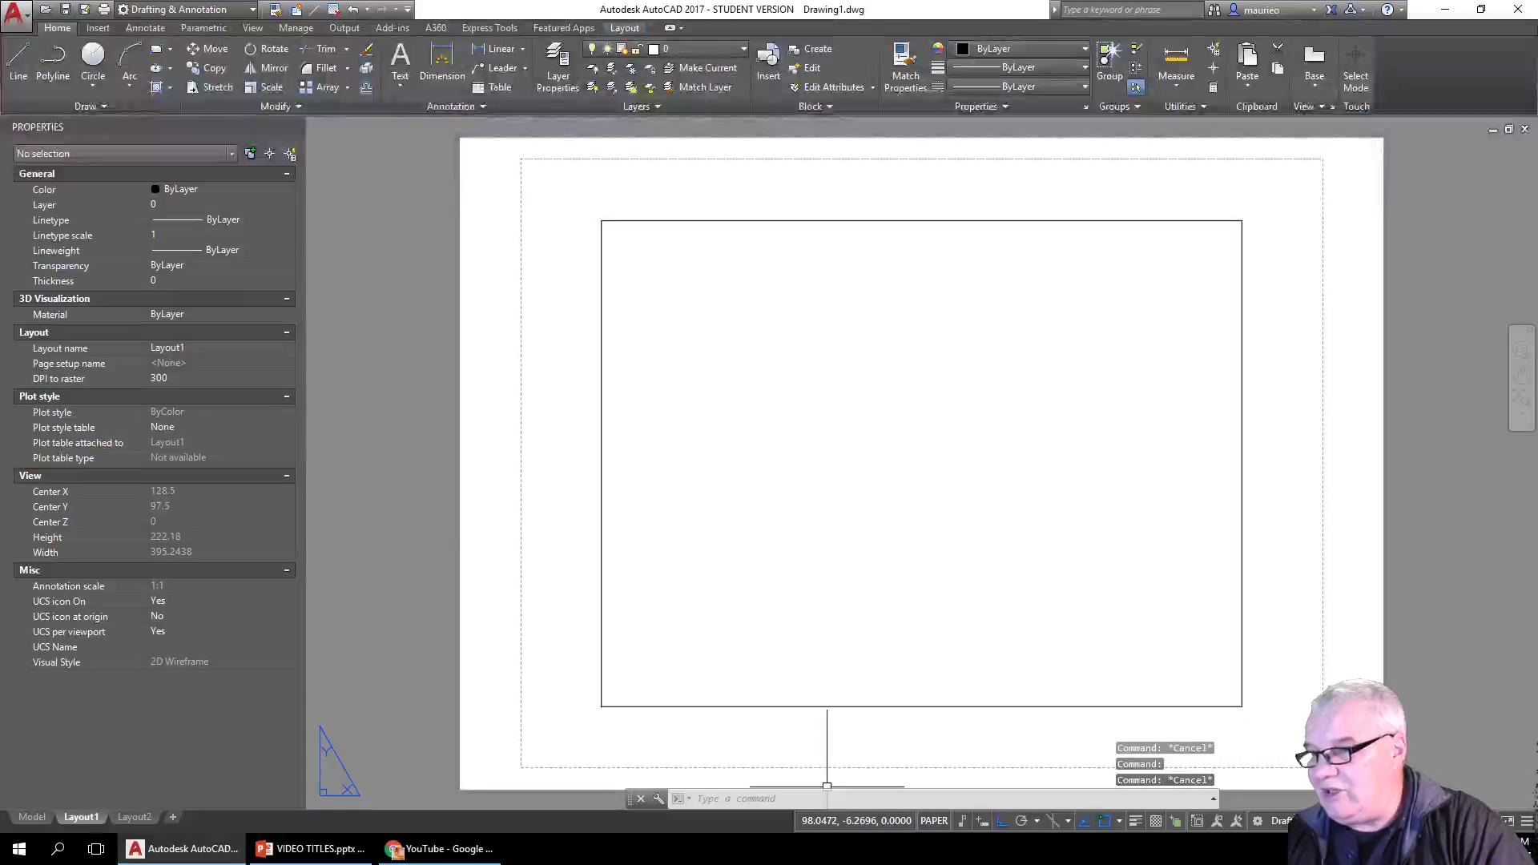
# - Switch the Layout1 viewport to MODEL space and zoom out and back in within it
pyautogui.click(933, 822)
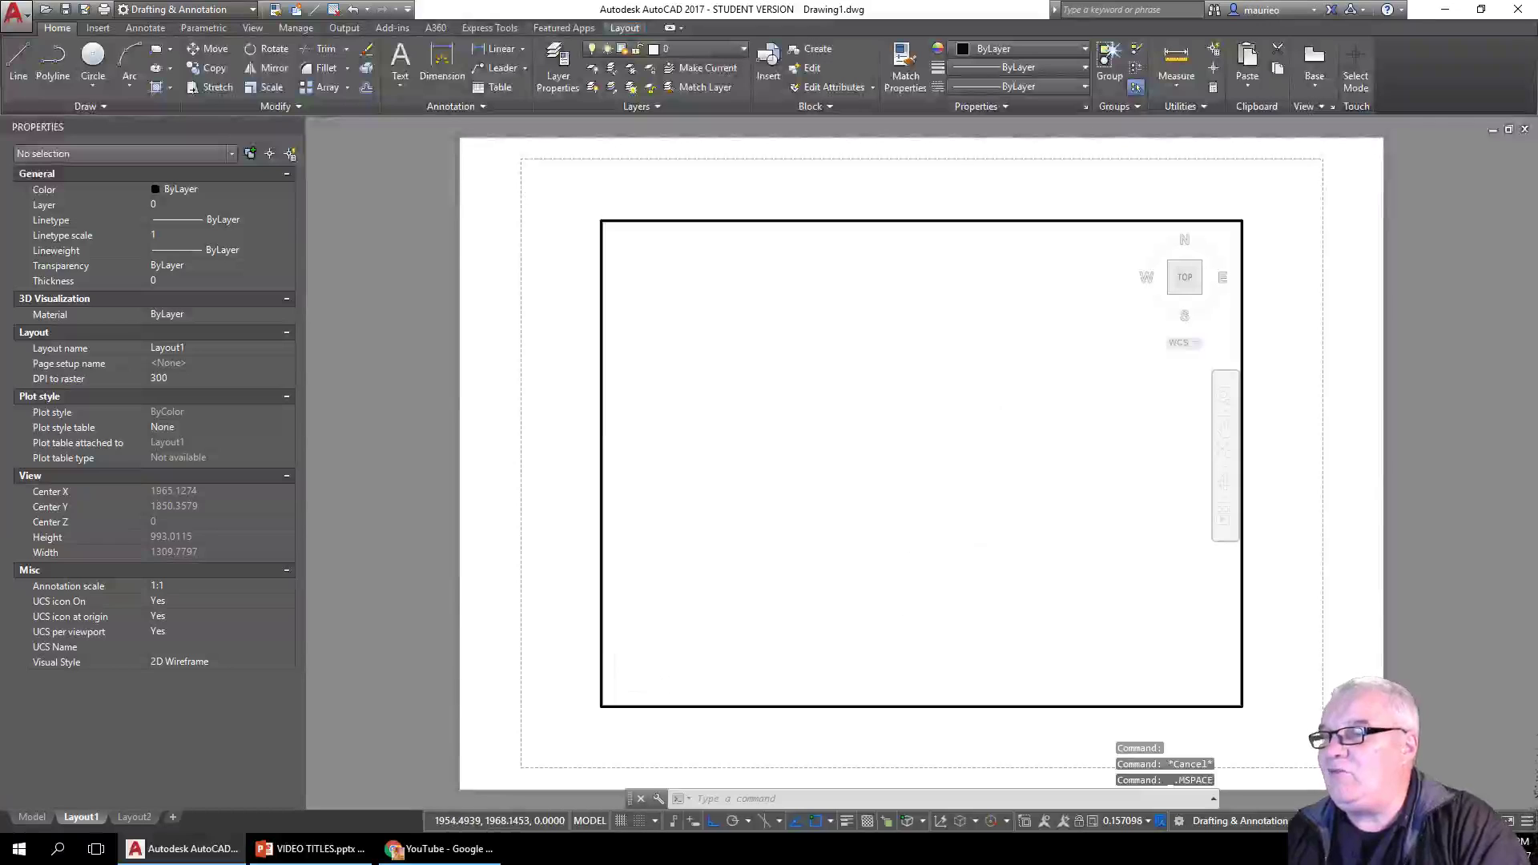
pyautogui.scroll(-8, 920, 405)
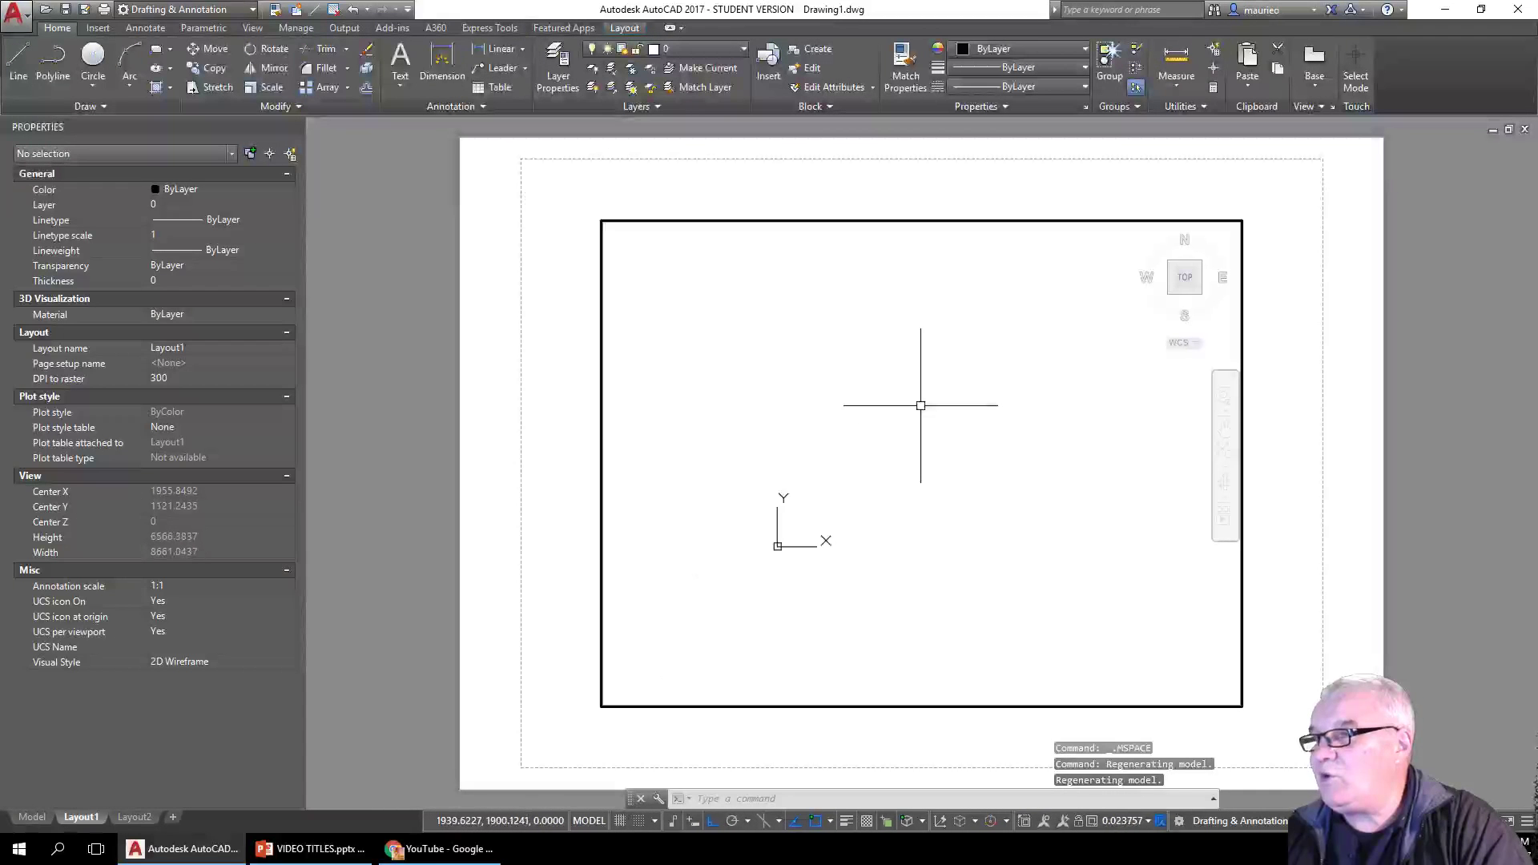
pyautogui.scroll(4, 920, 405)
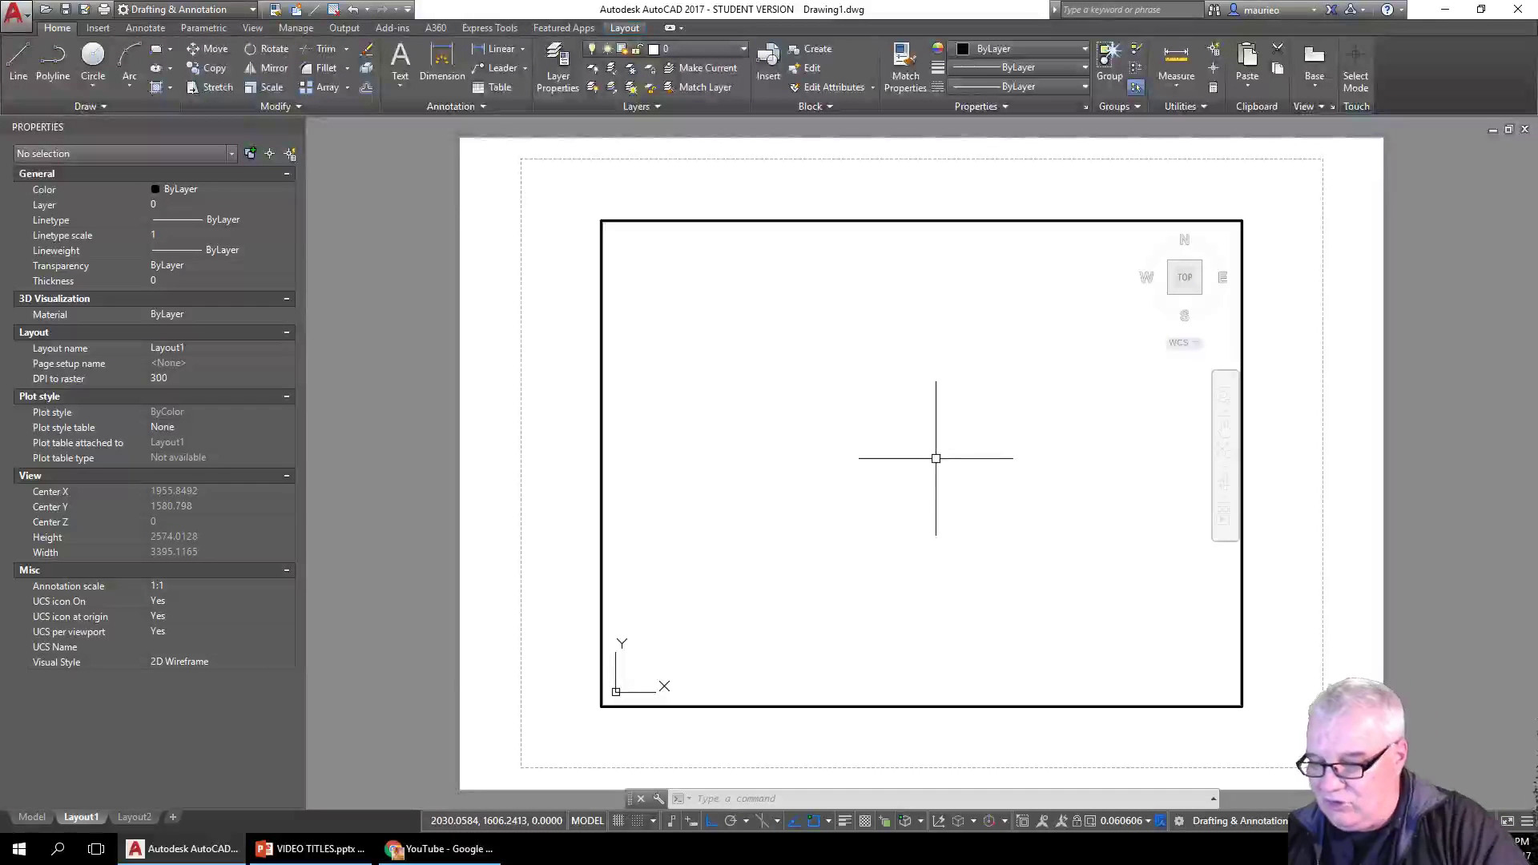
# - Draw a circle inside the Layout1 viewport, check it on the Model tab, then return to Layout1
pyautogui.write('c')
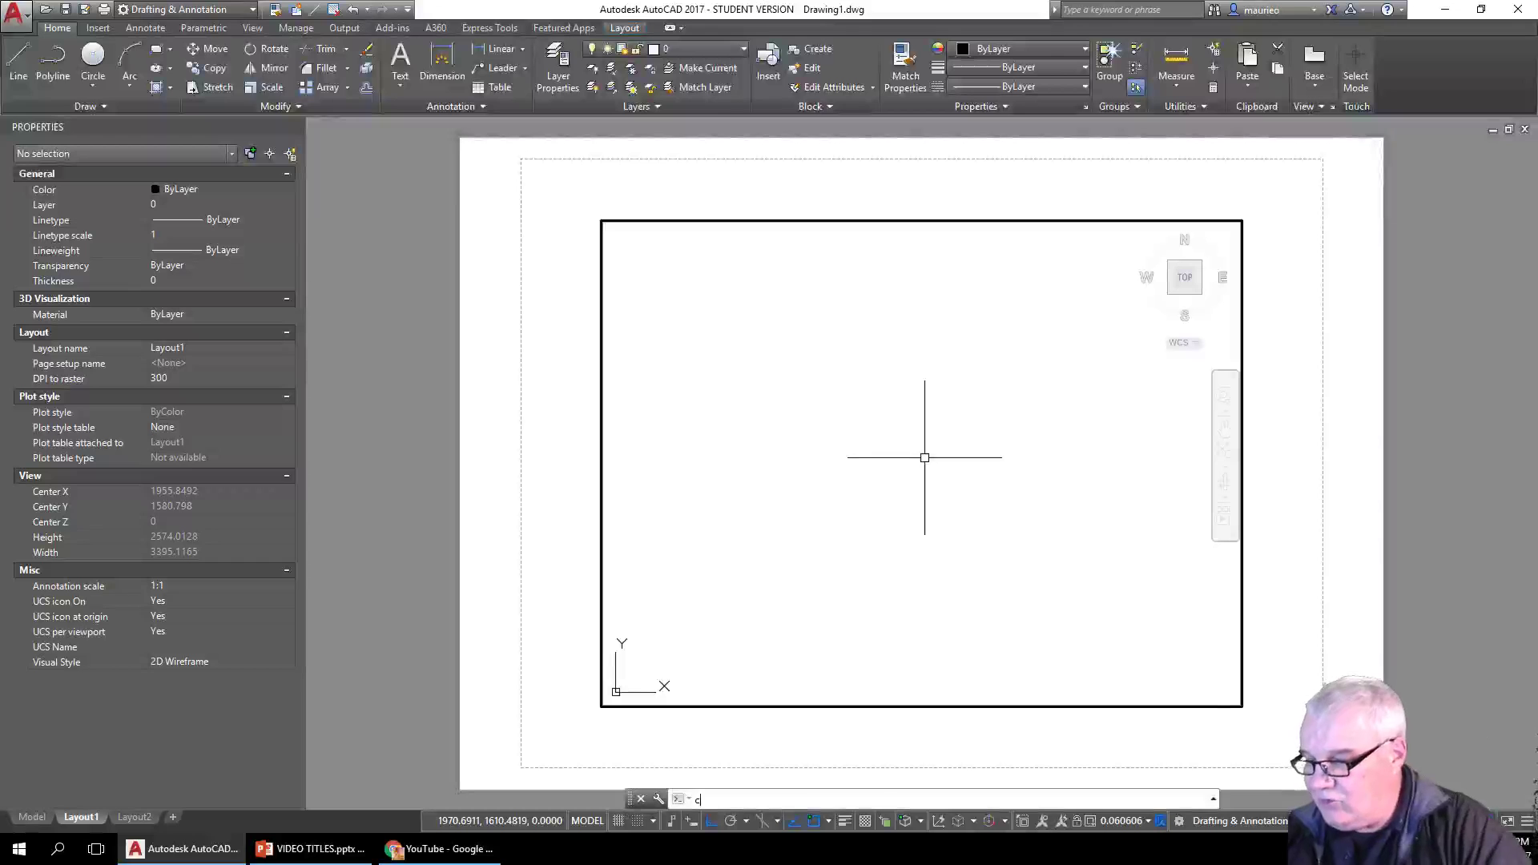
pyautogui.press('Return')
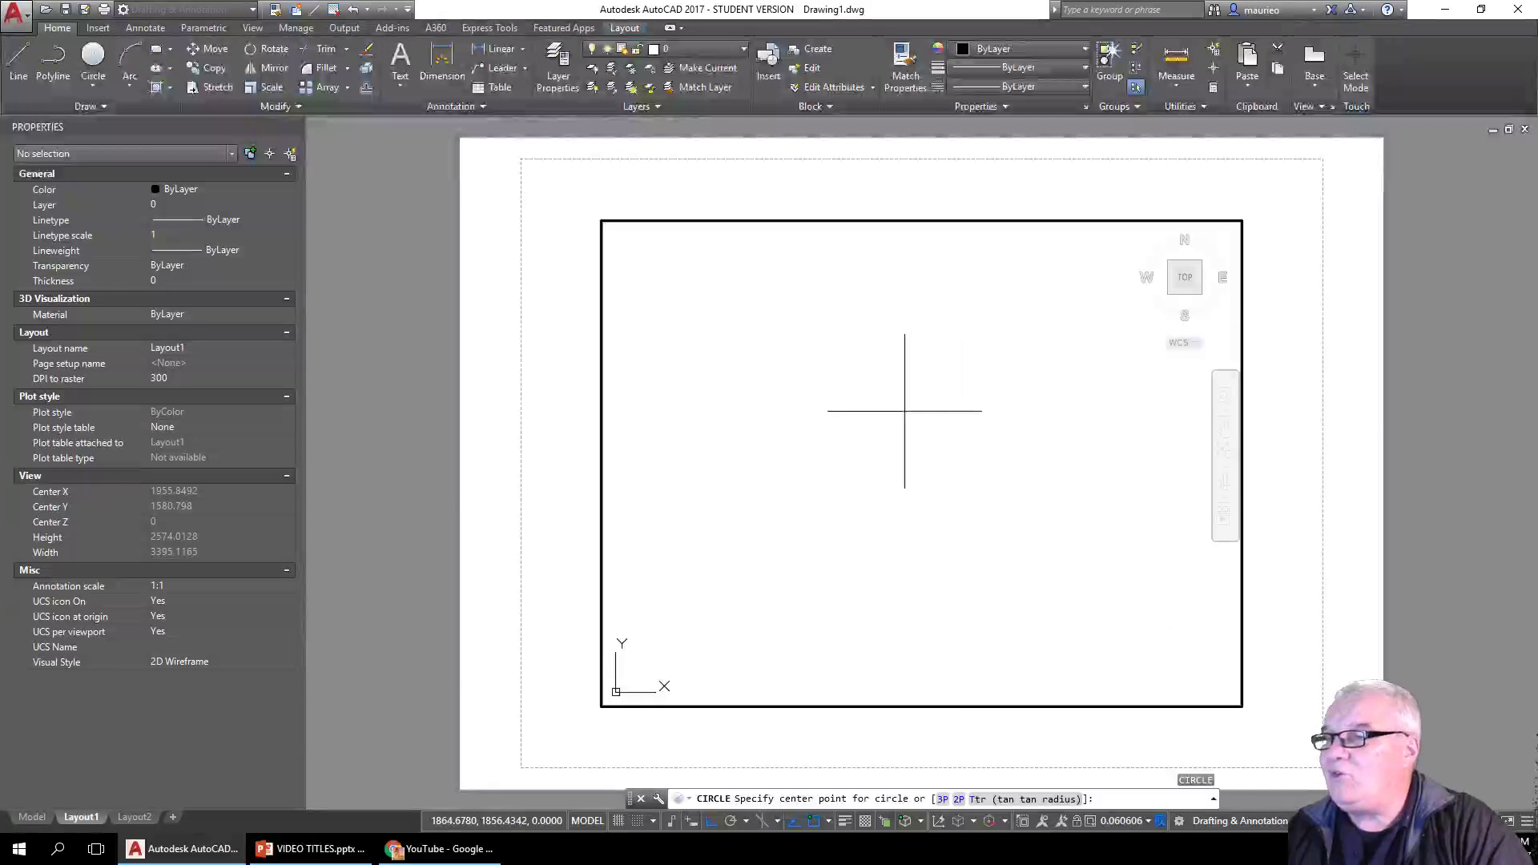
pyautogui.click(904, 411)
pyautogui.click(1020, 450)
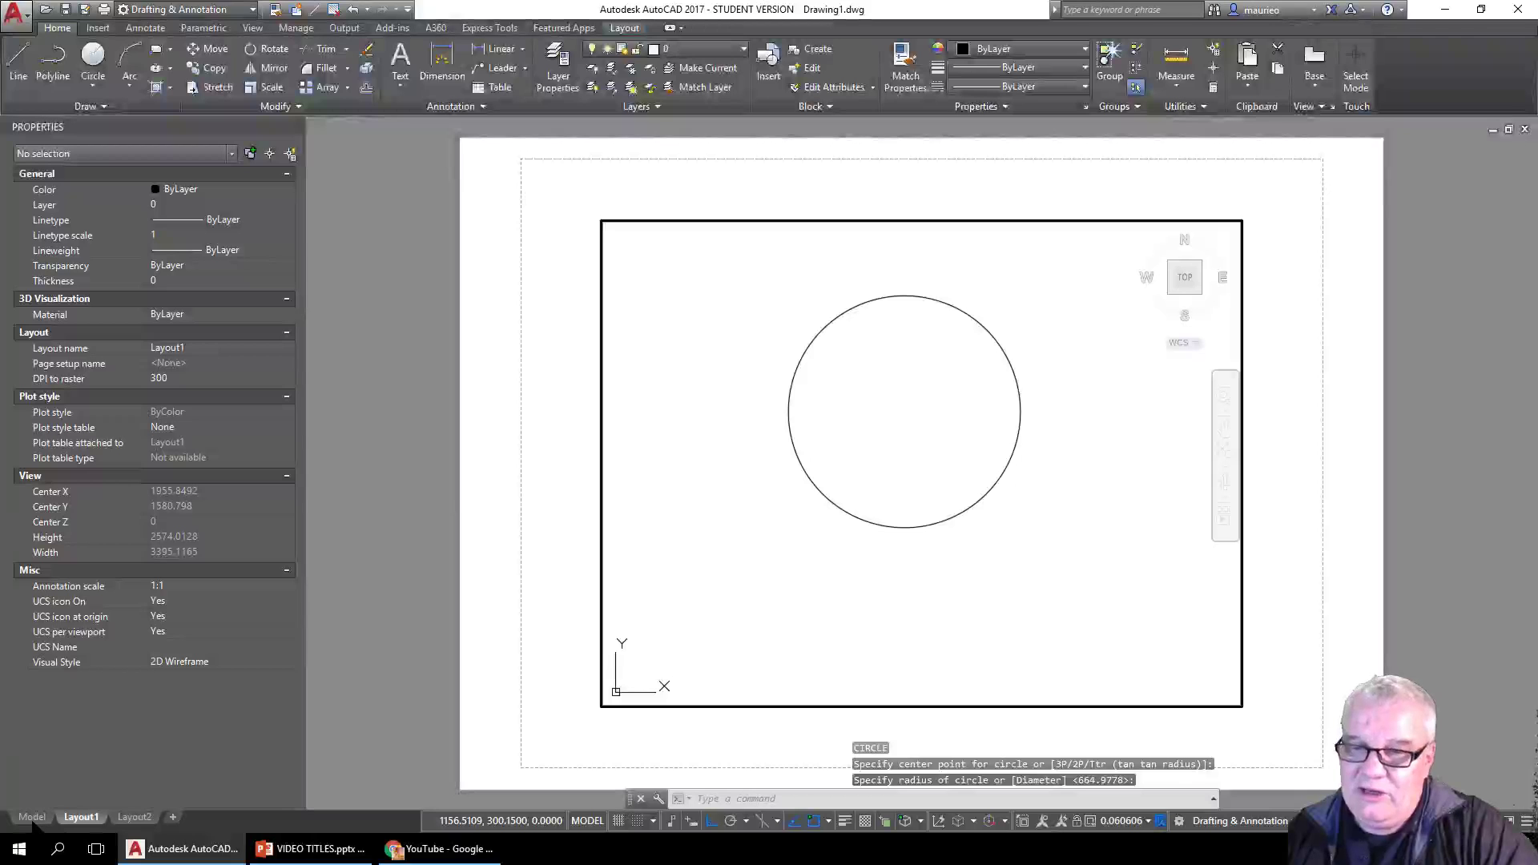
pyautogui.click(32, 816)
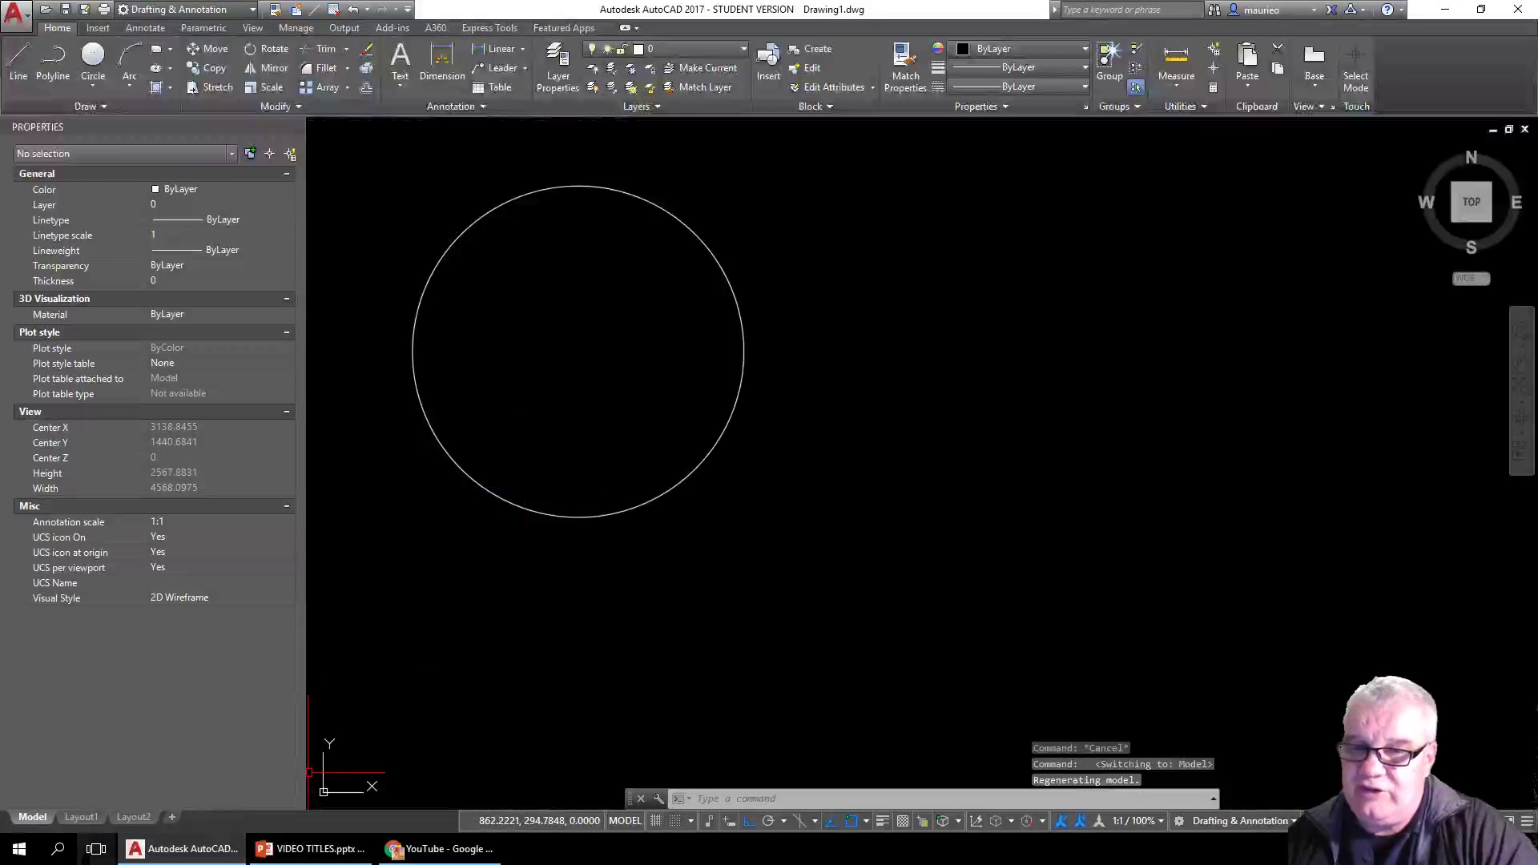
pyautogui.click(81, 817)
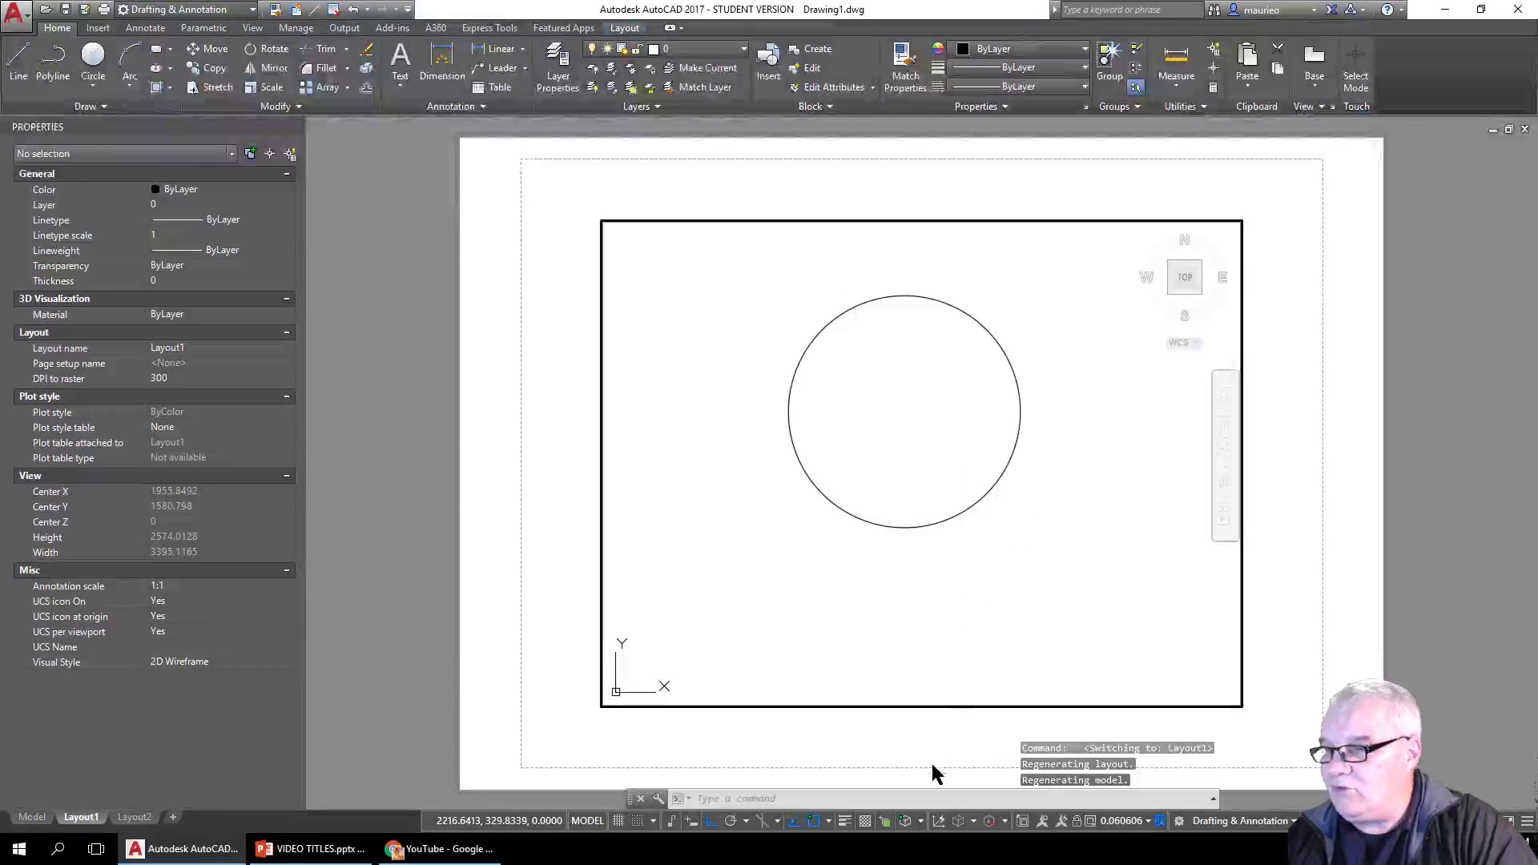
# - Switch back to PAPER space and draw a small circle near the top of the sheet
pyautogui.click(589, 822)
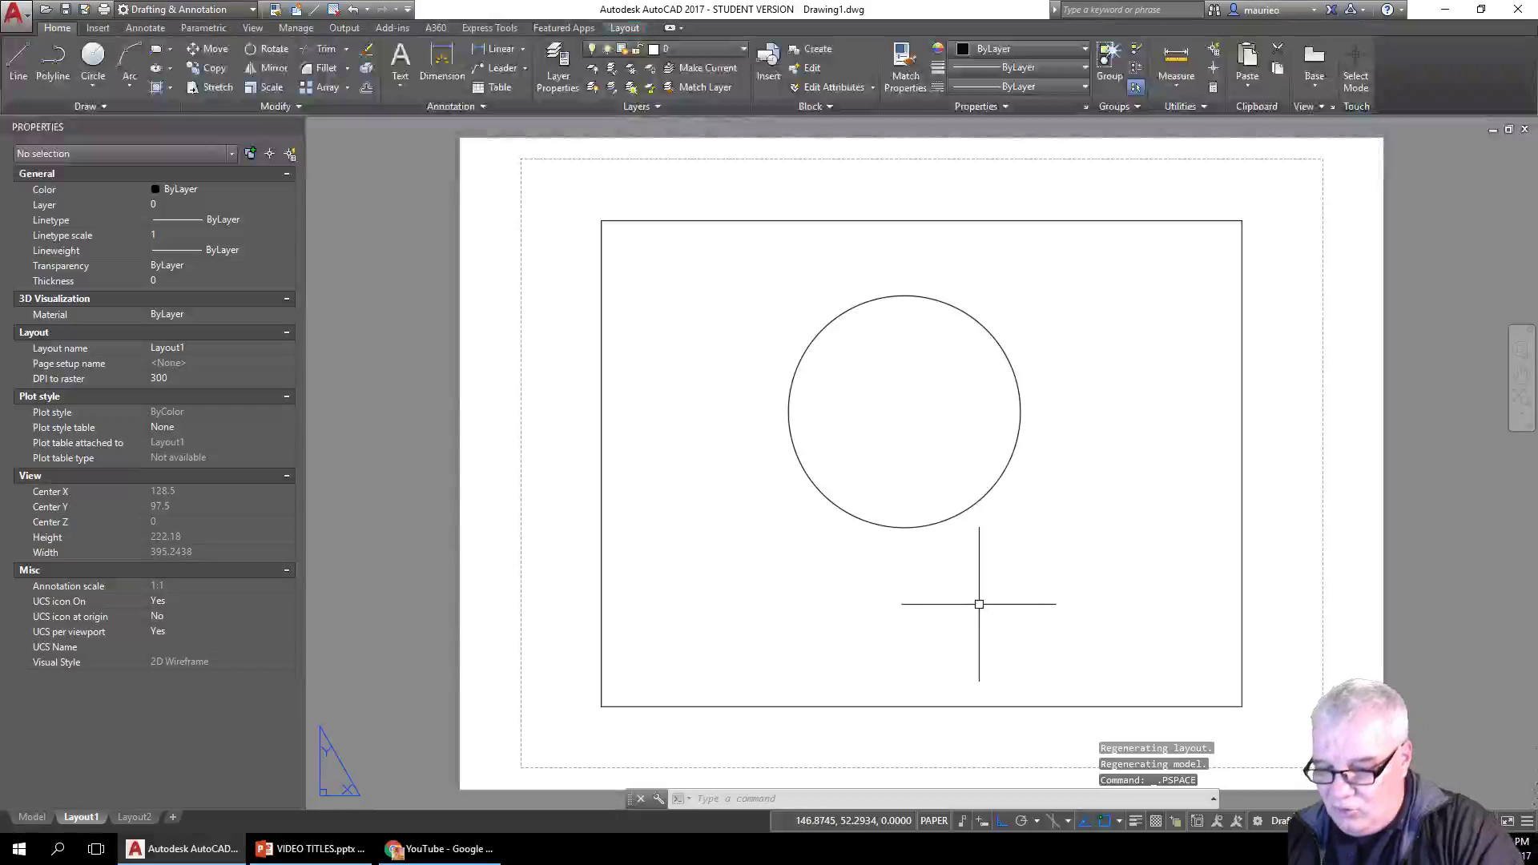
pyautogui.write('c')
pyautogui.press('Return')
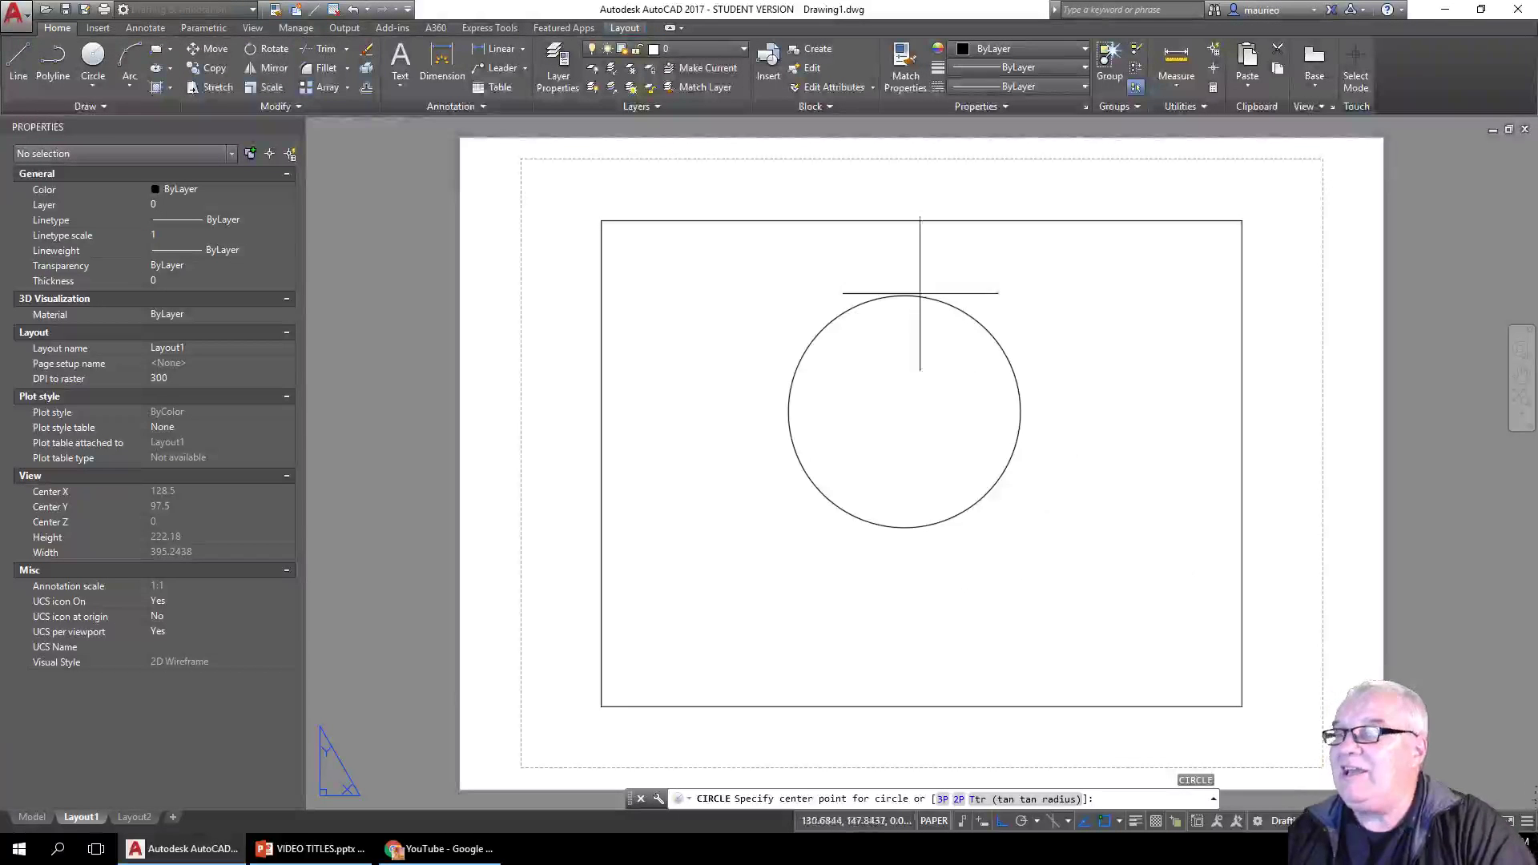
pyautogui.click(841, 204)
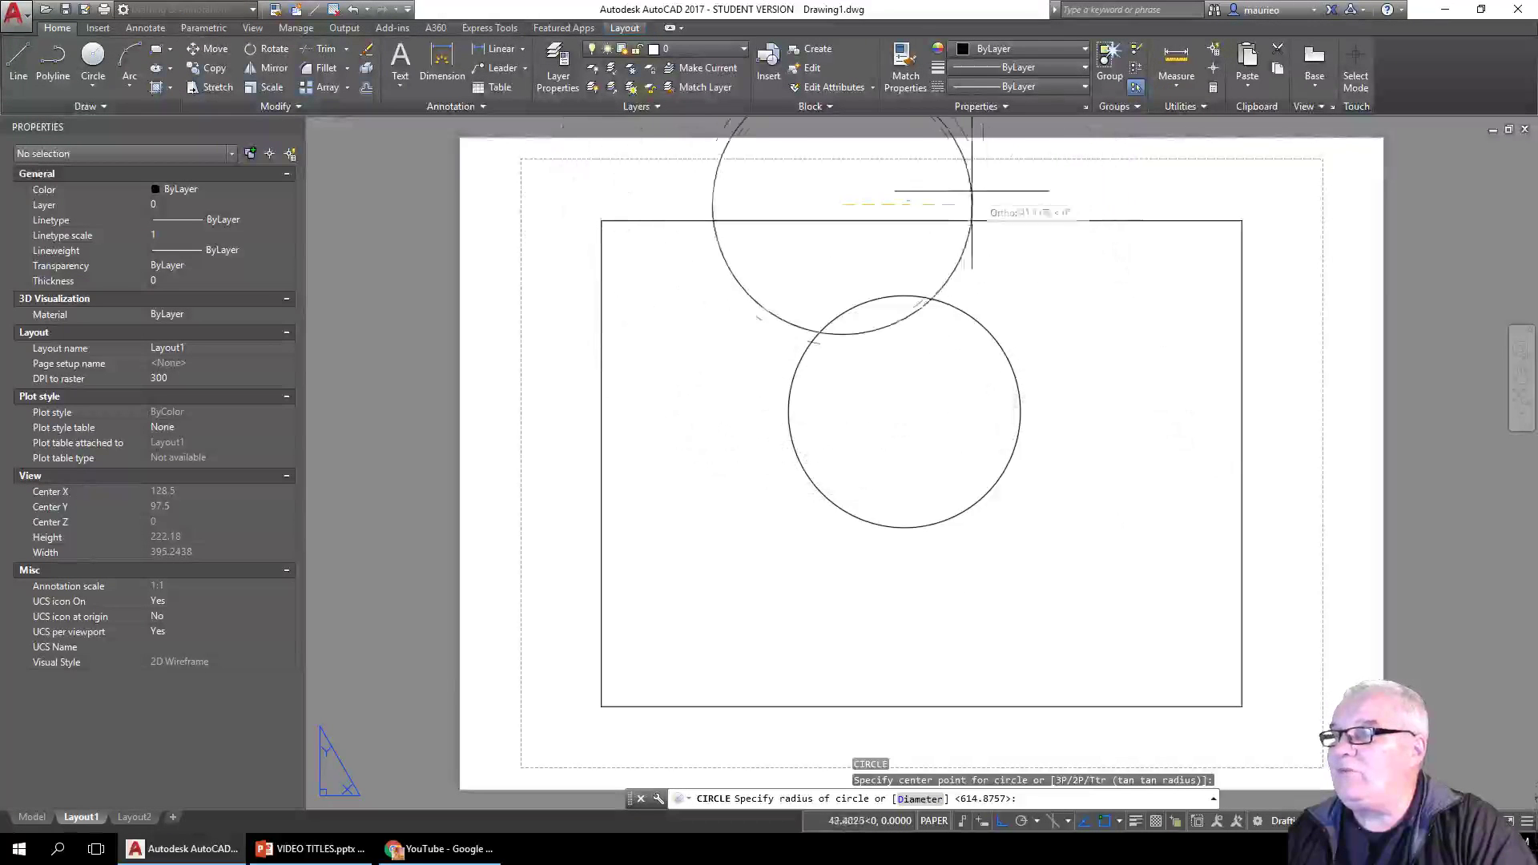
pyautogui.click(904, 188)
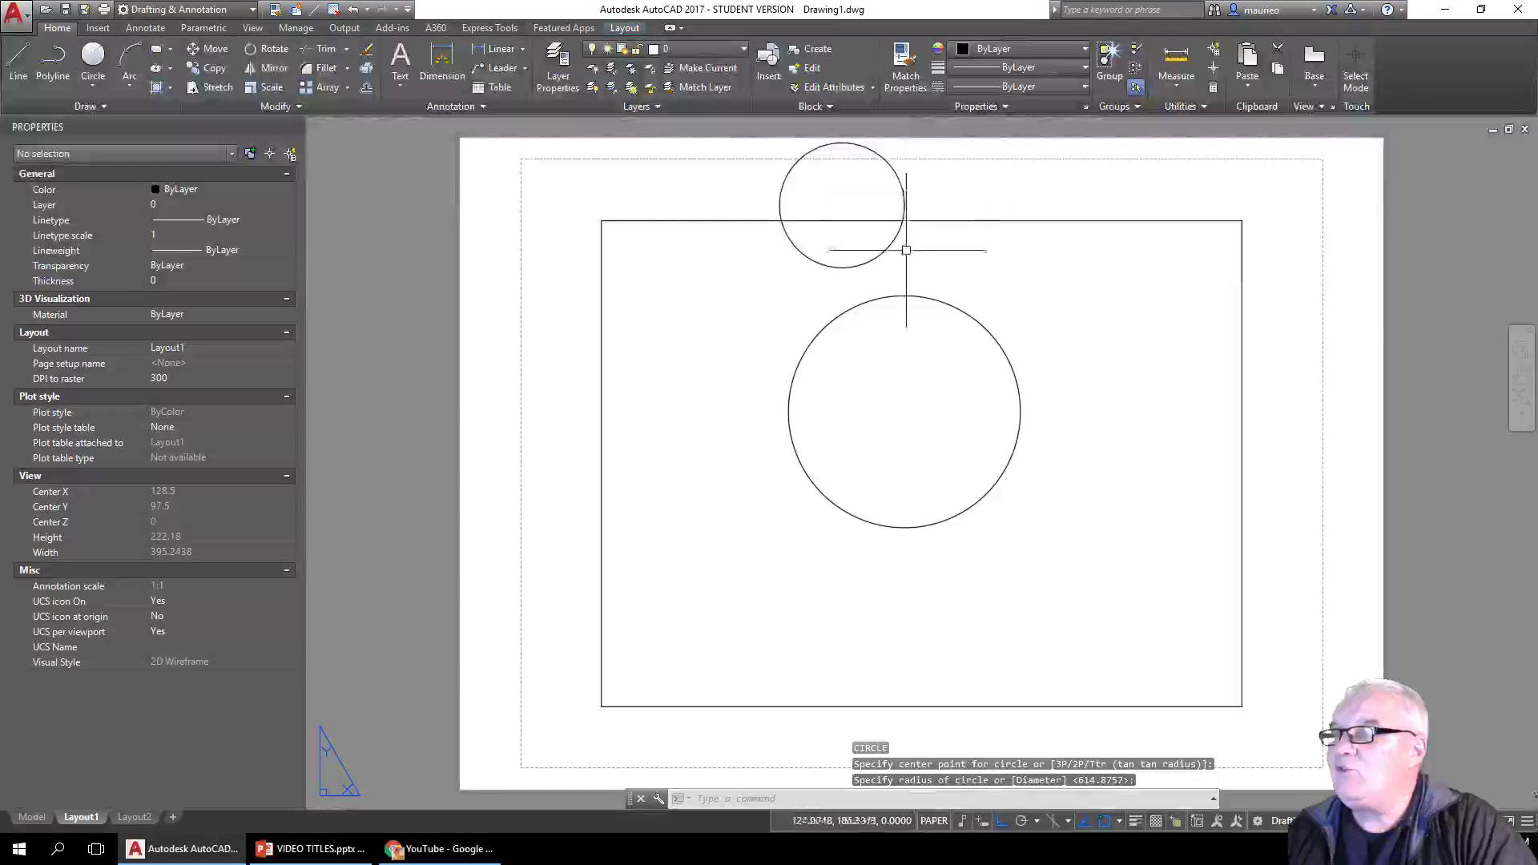
# - Move the small circle below the large one, then view the Model tab contents
pyautogui.click(897, 239)
pyautogui.click(842, 204)
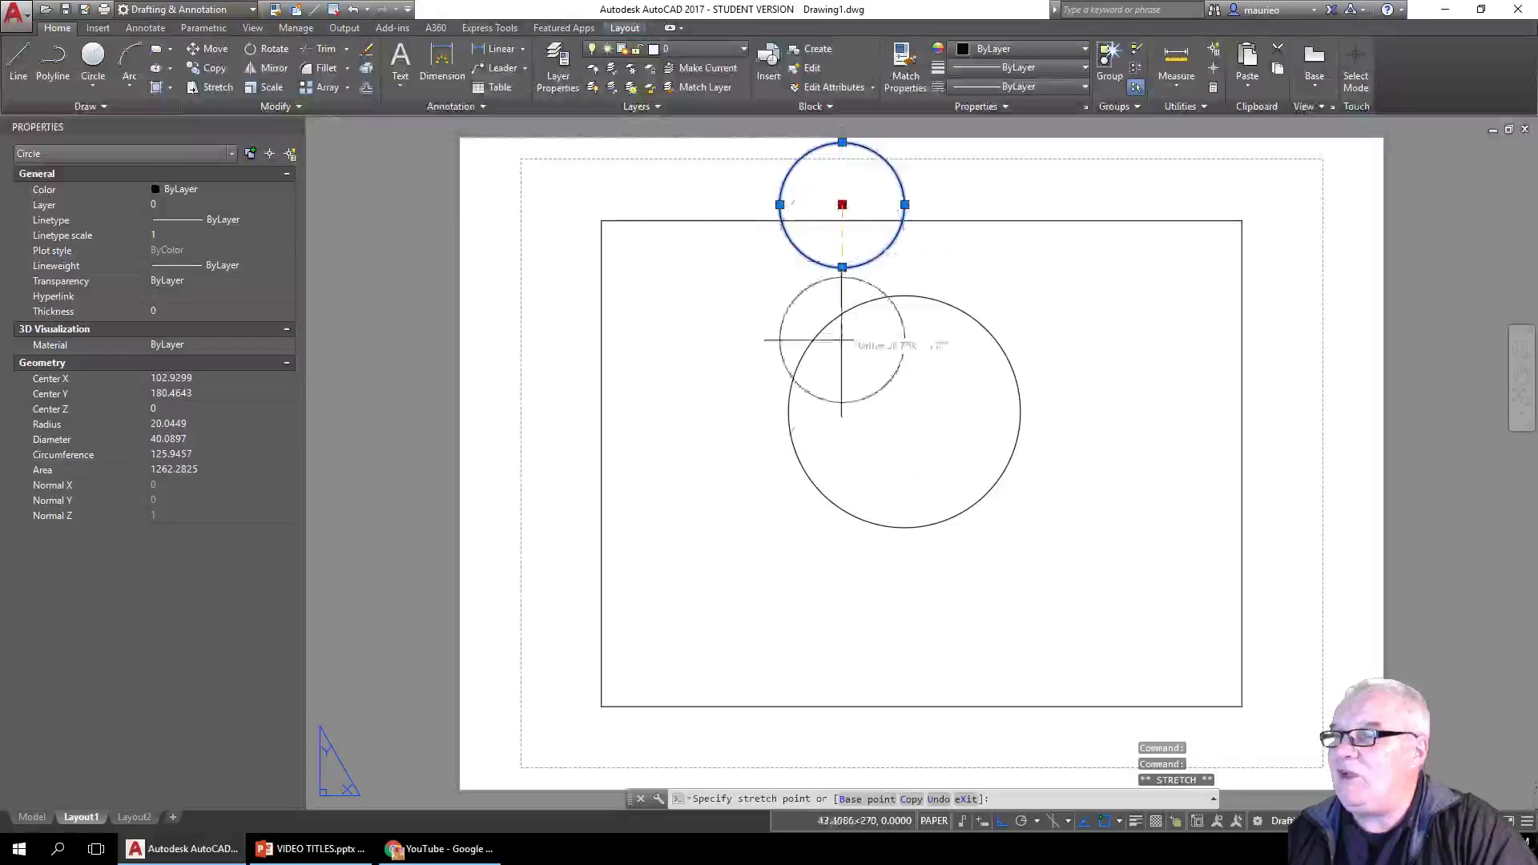
pyautogui.click(837, 604)
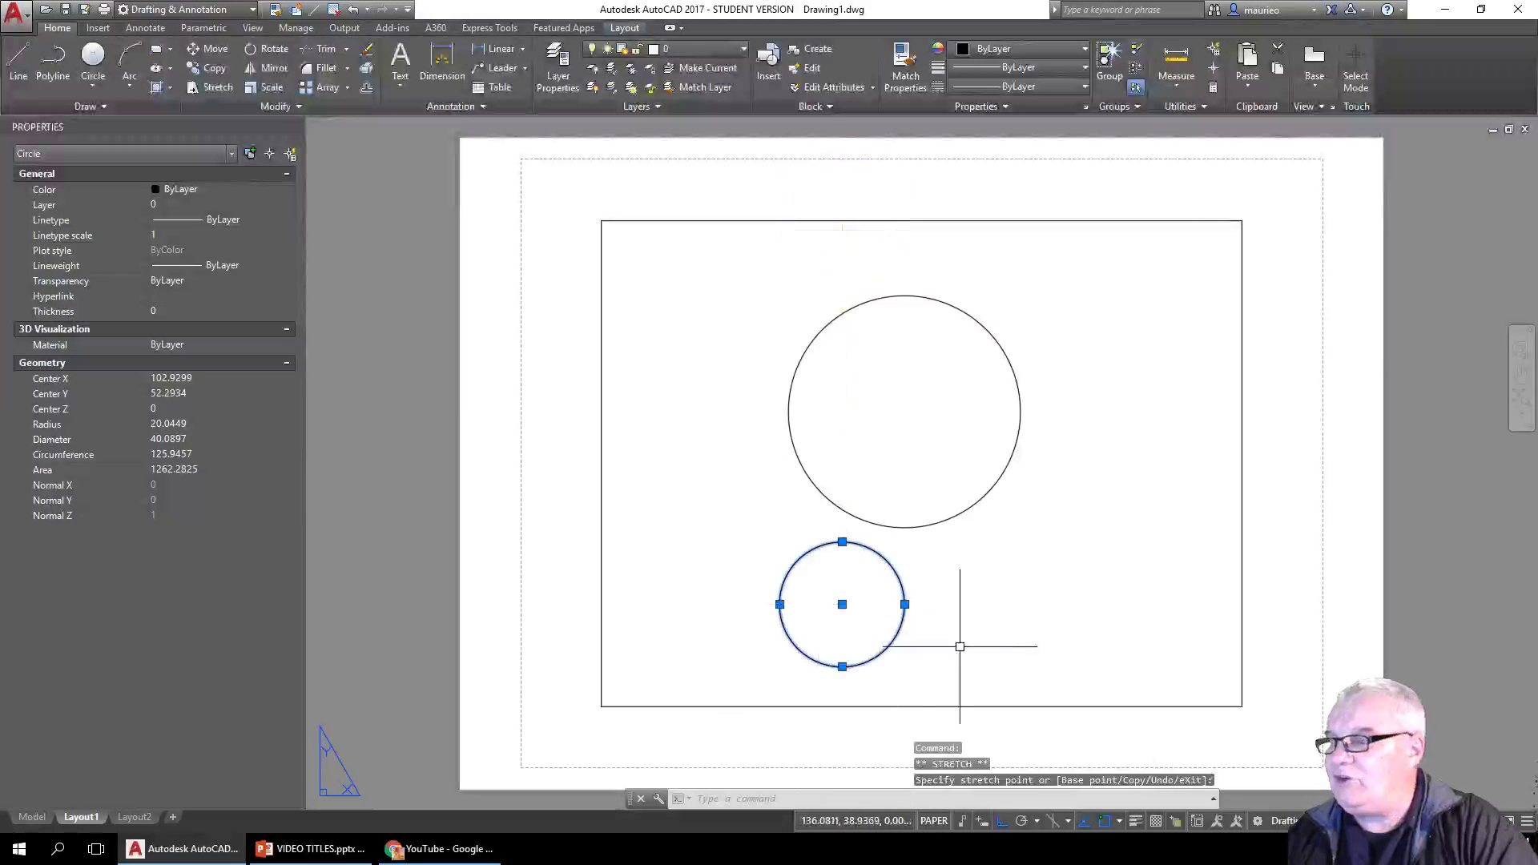
pyautogui.press('Escape')
pyautogui.press('Escape')
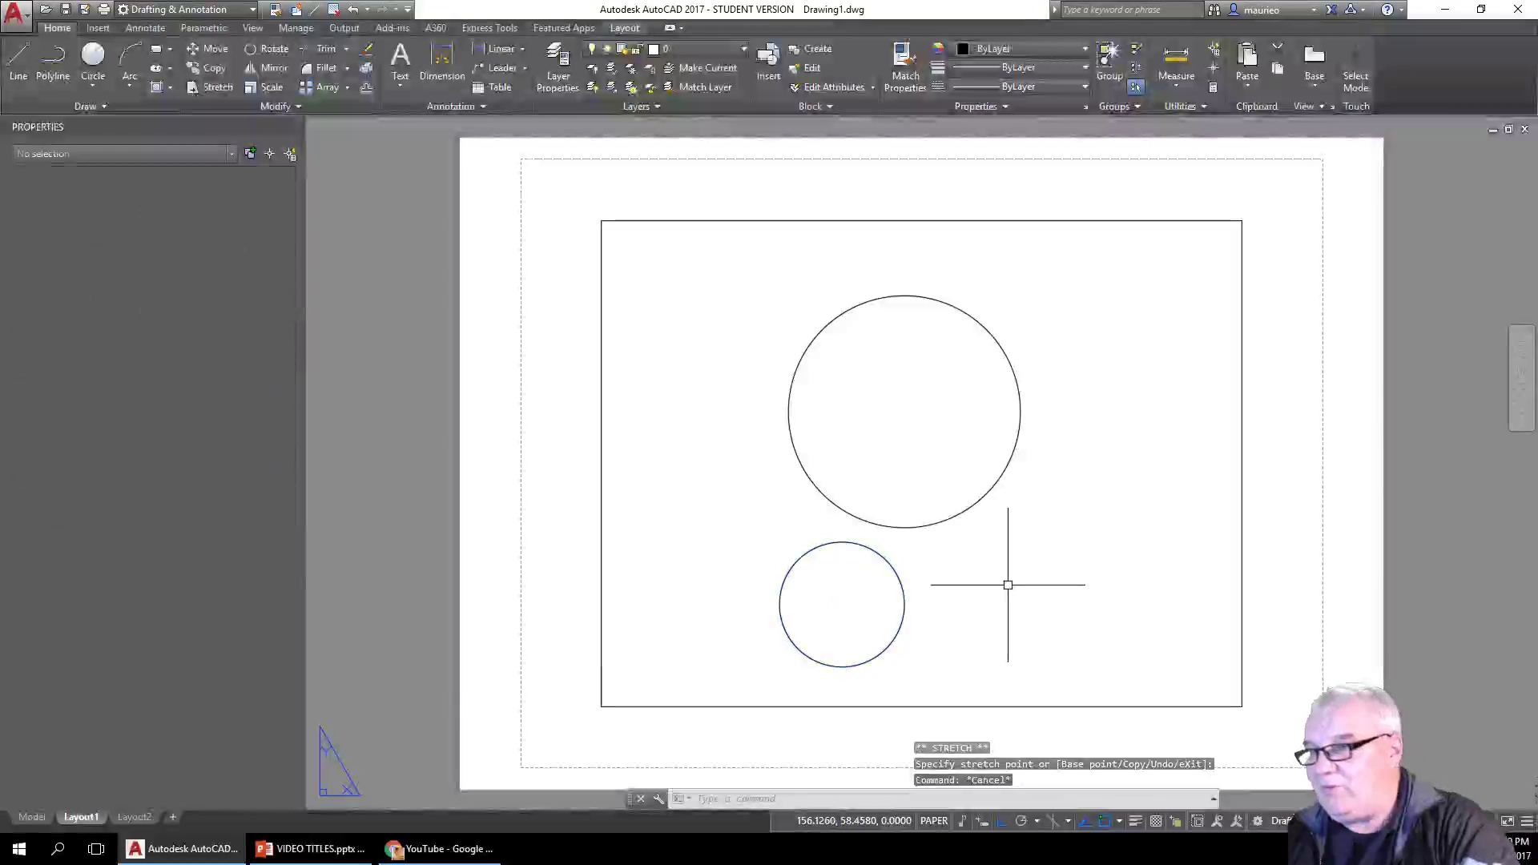
pyautogui.click(35, 820)
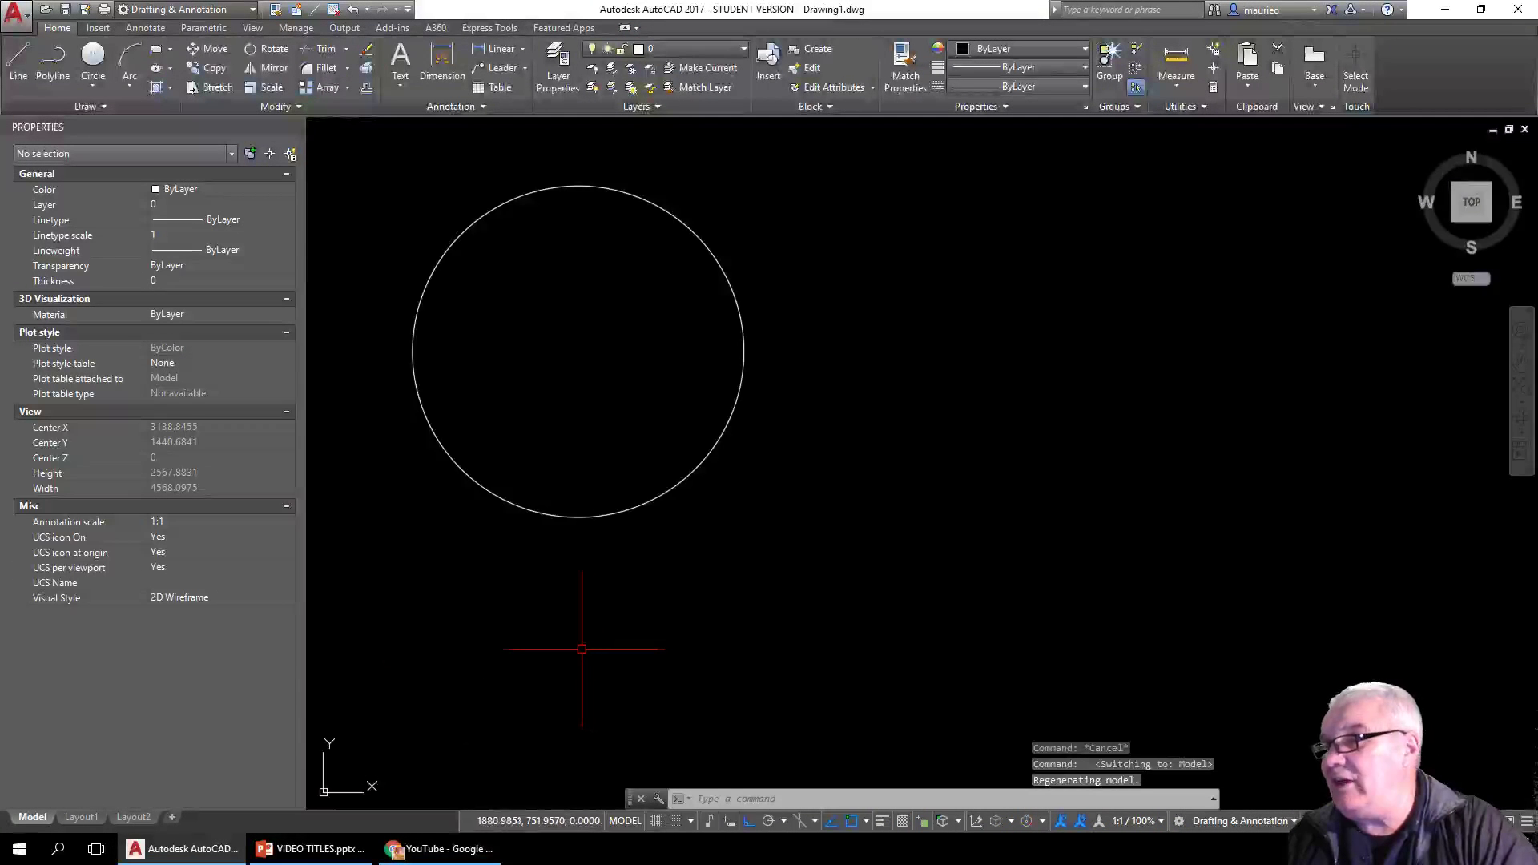
# - Delete the small paper-space circle from the Layout1 sheet
pyautogui.click(80, 817)
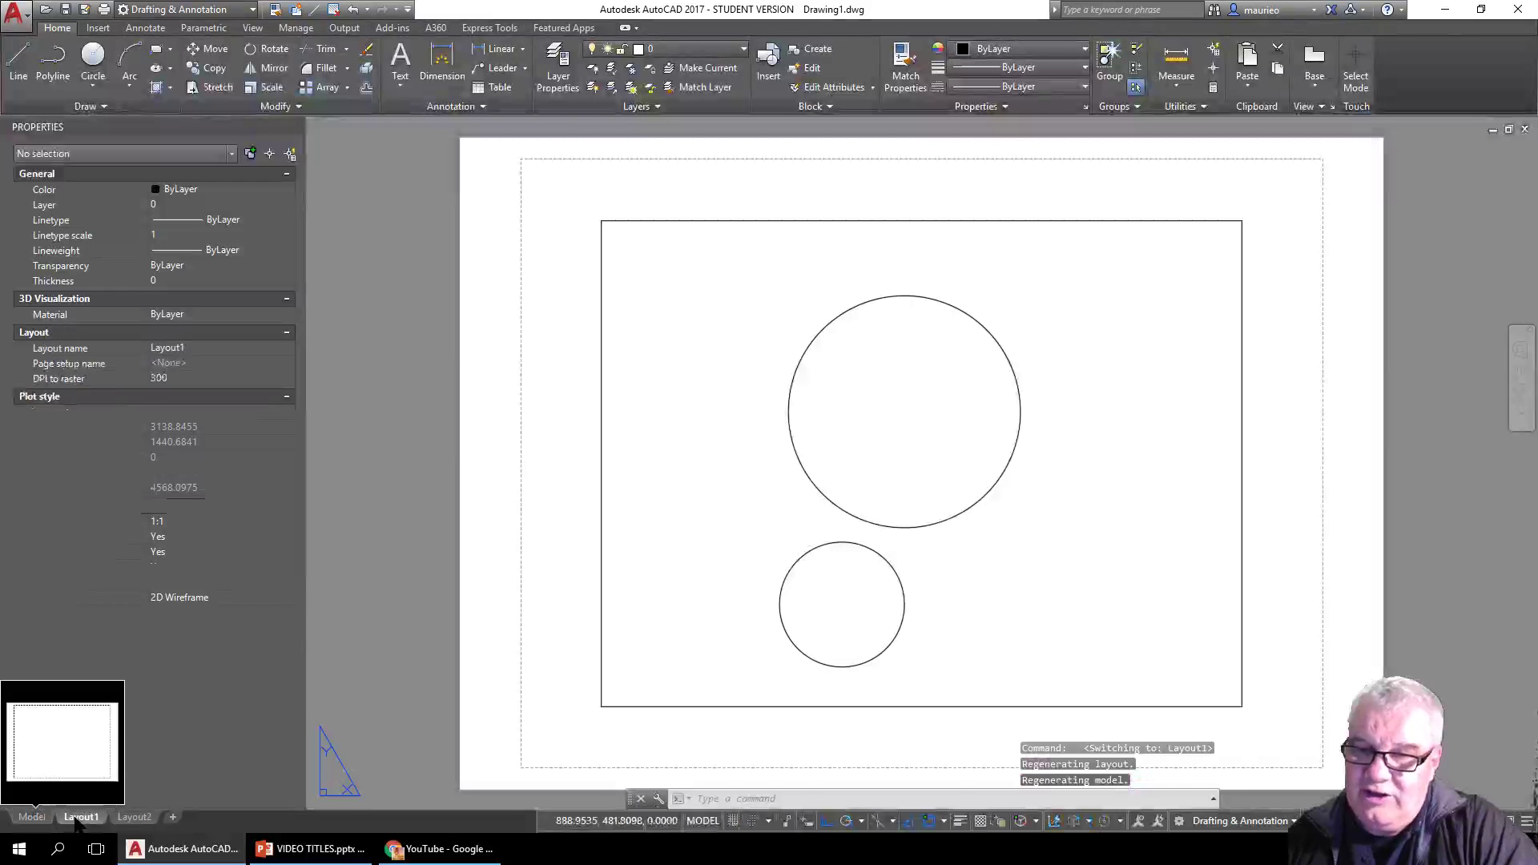
pyautogui.click(894, 634)
pyautogui.click(961, 514)
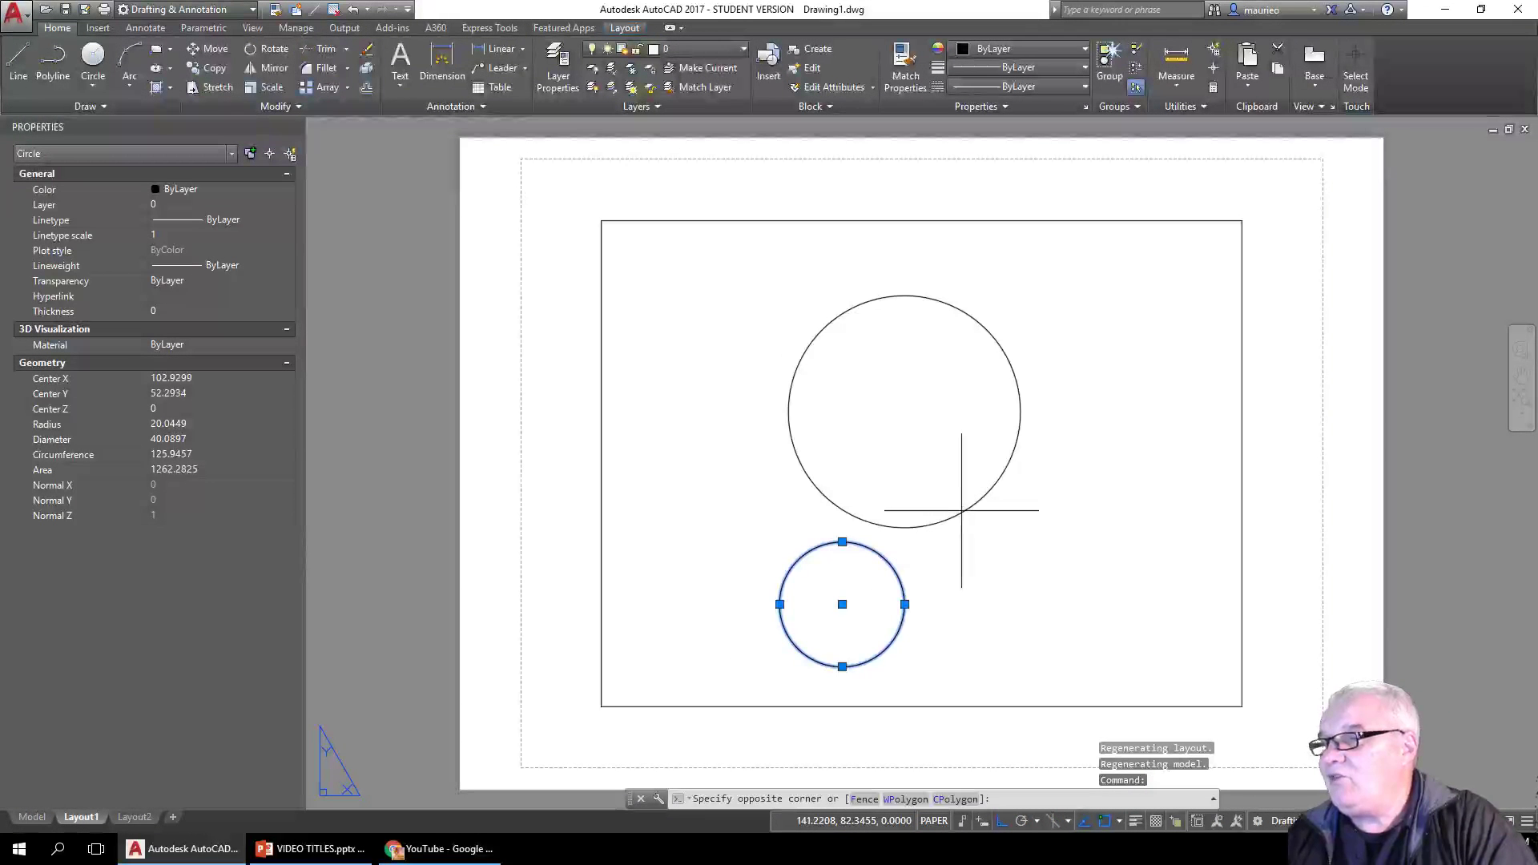
pyautogui.click(966, 521)
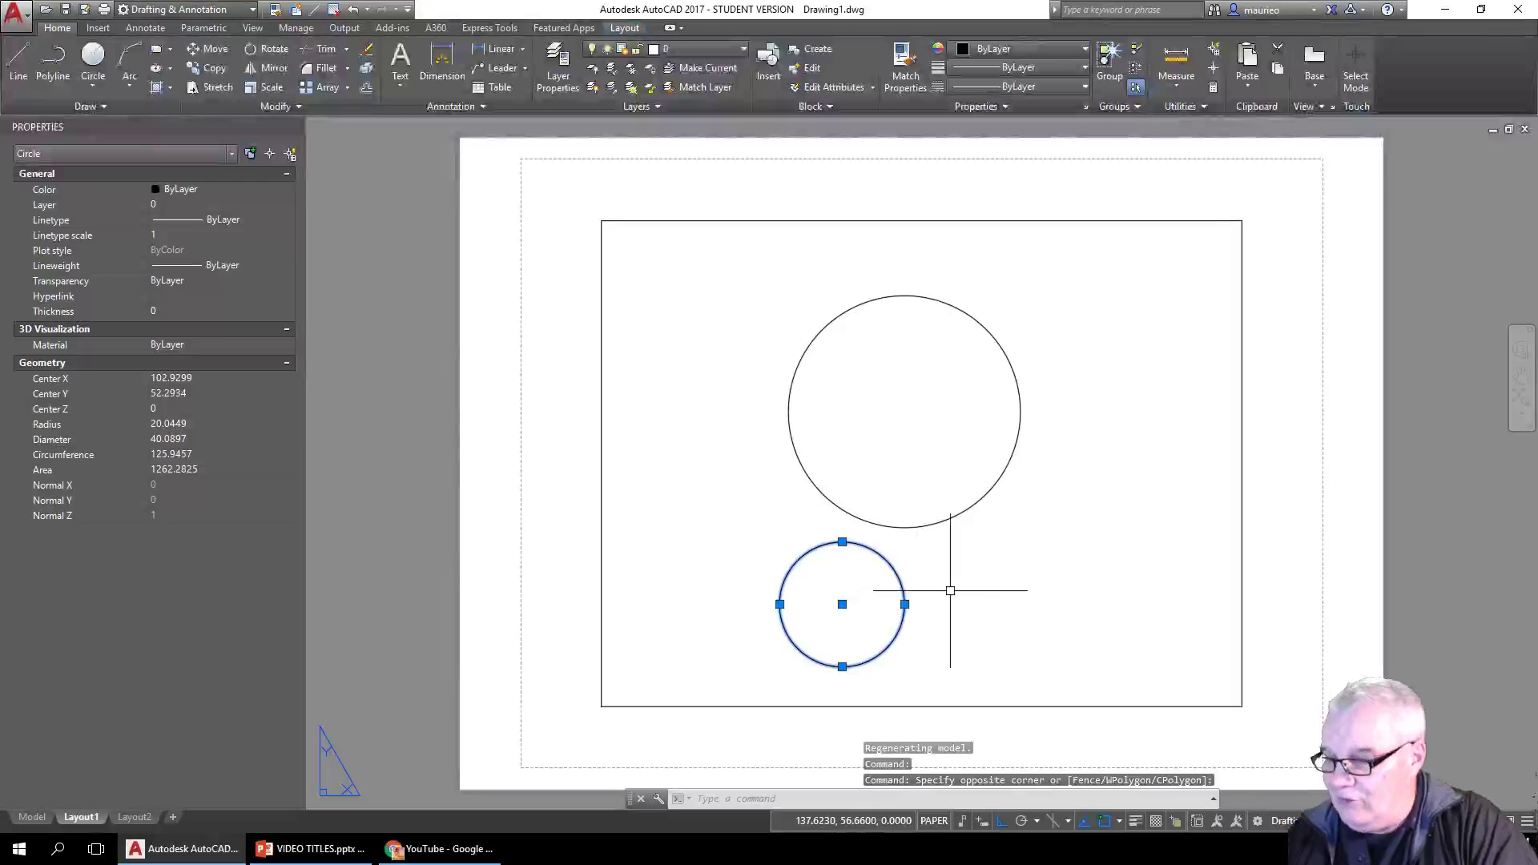
pyautogui.press('Delete')
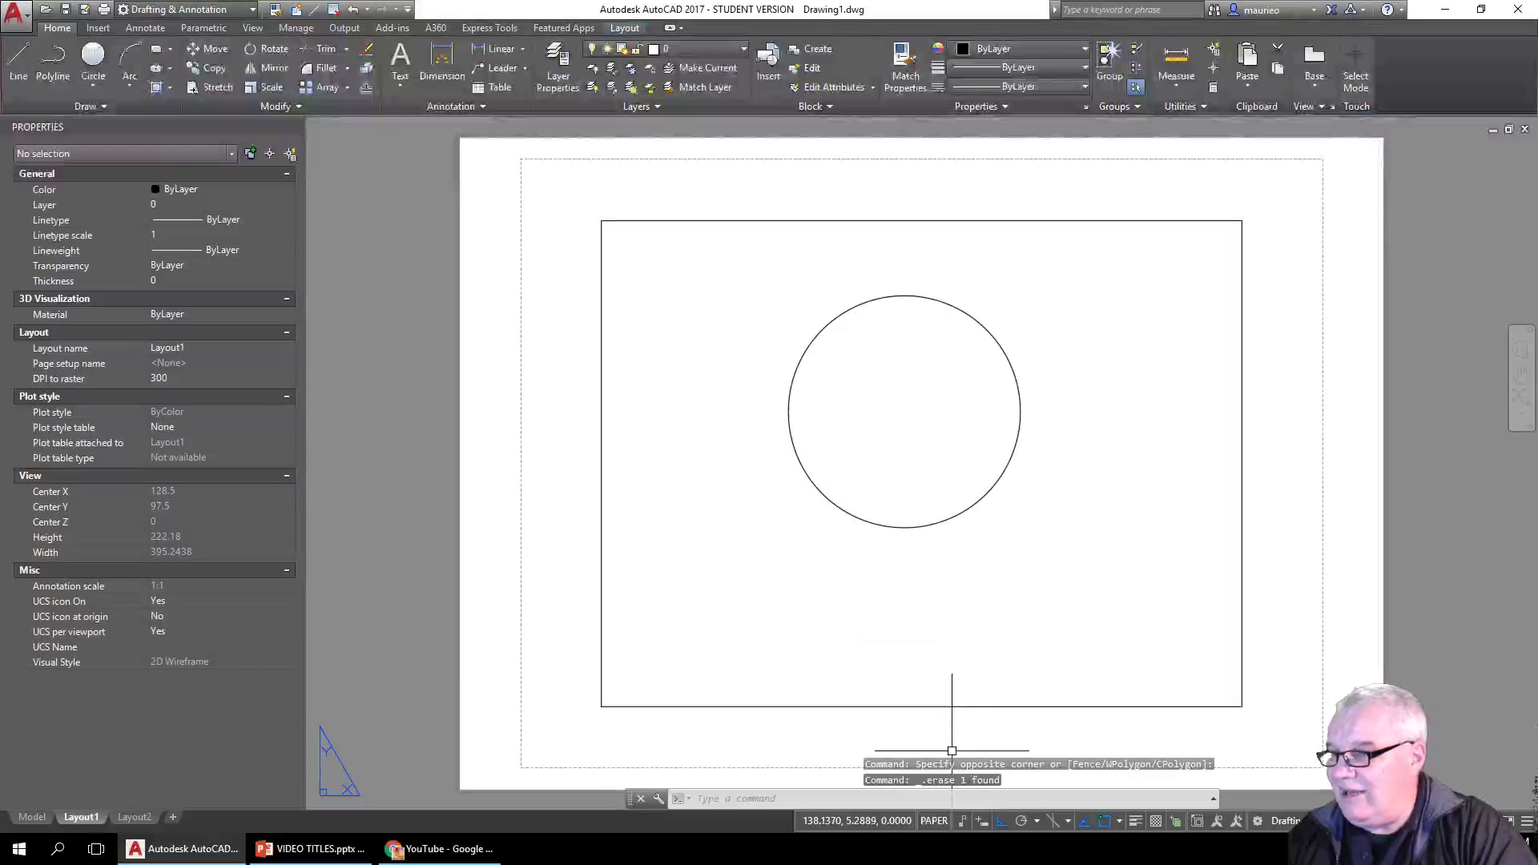
# - Activate the viewport and delete the model-space circle inside it
pyautogui.click(933, 821)
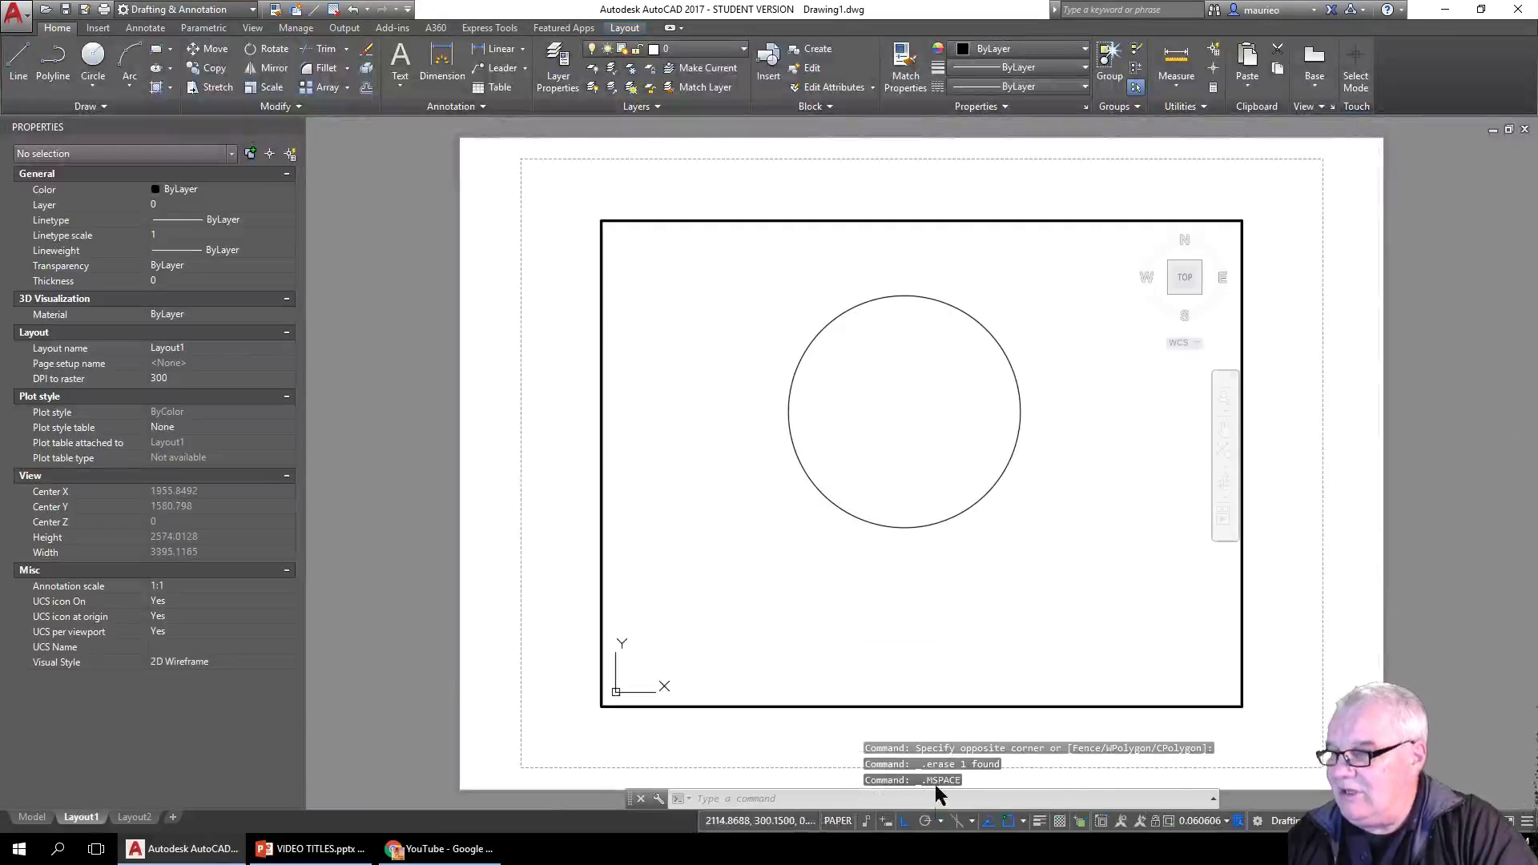
pyautogui.click(937, 524)
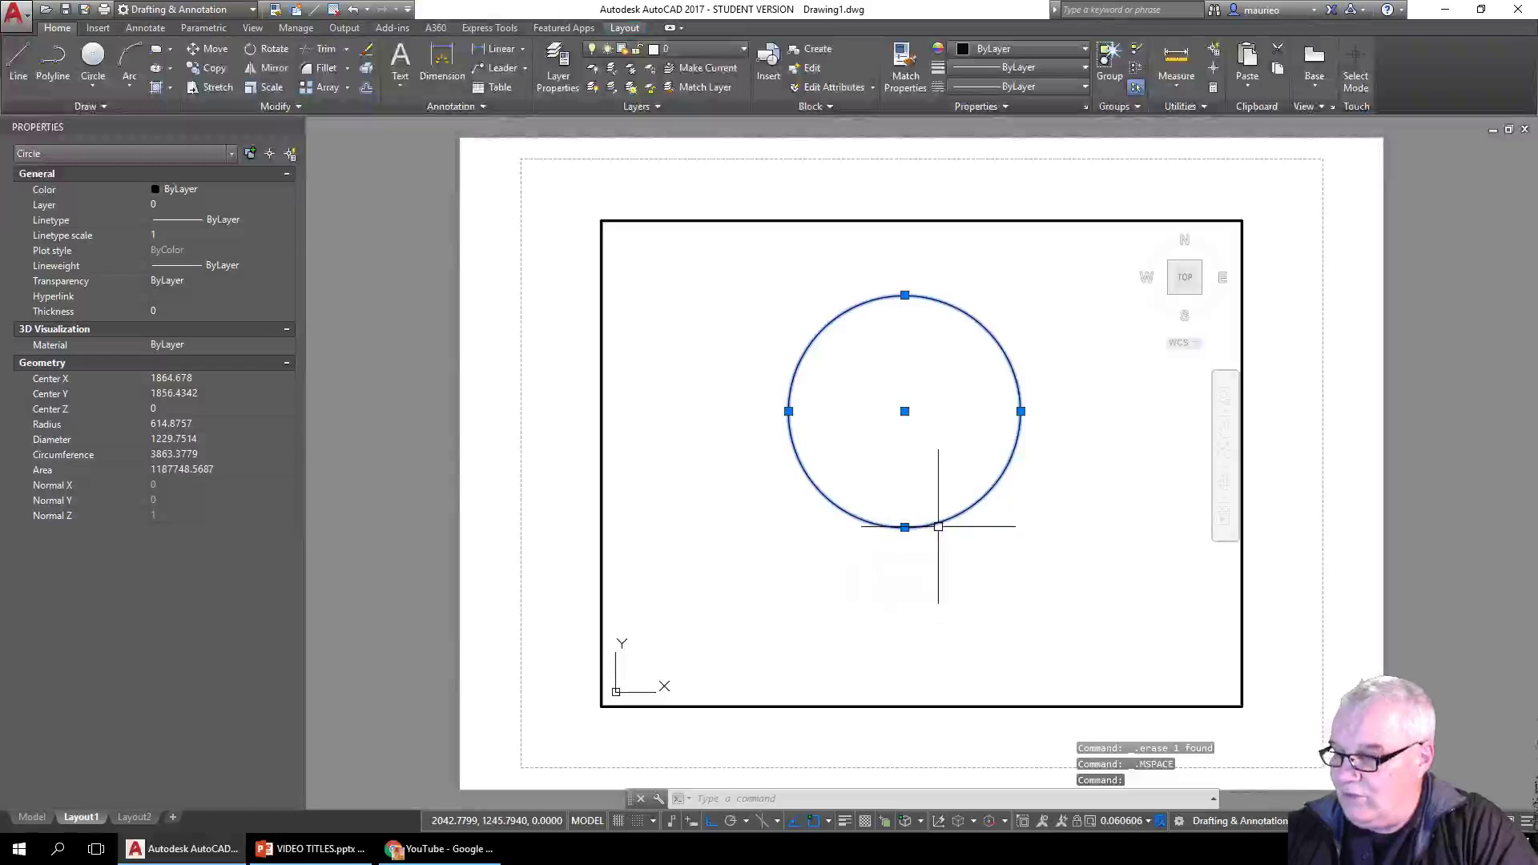
pyautogui.press('Delete')
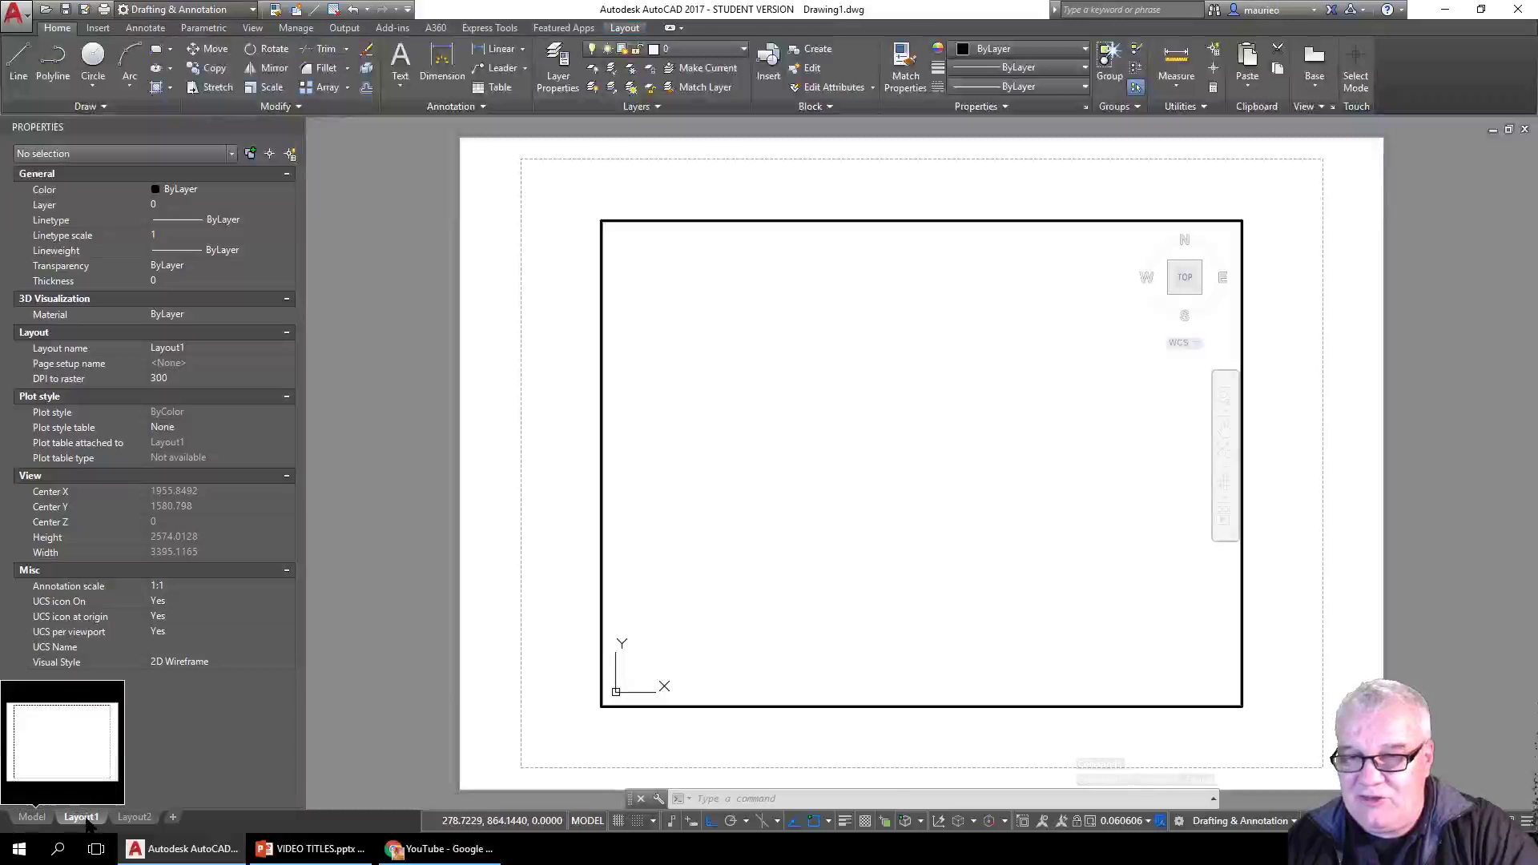
# - Rename the Layout1 layout to SHEET 1
pyautogui.moveTo(89, 820)
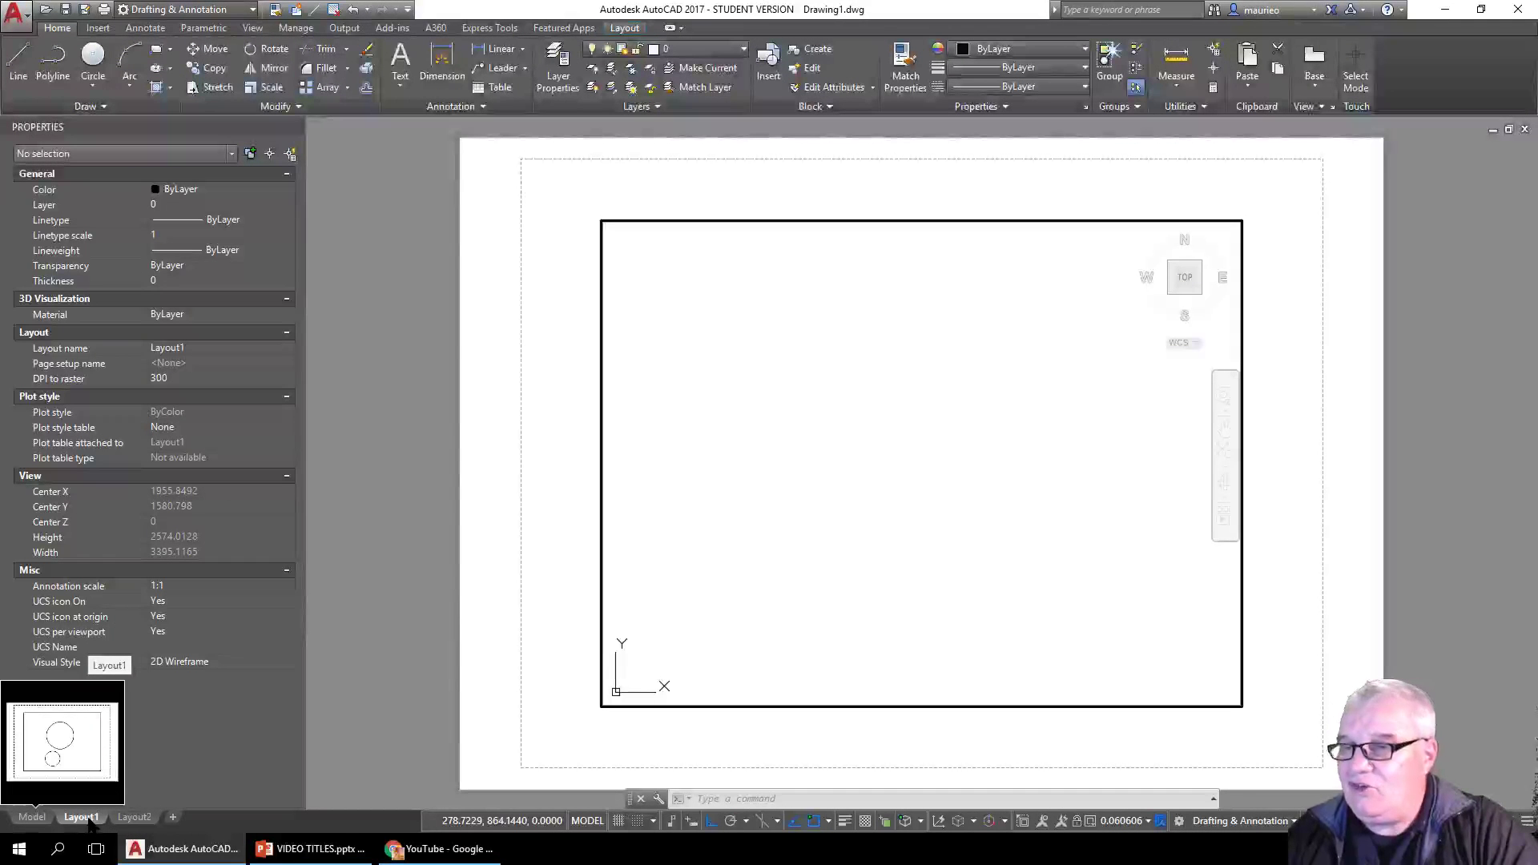
pyautogui.rightClick(91, 818)
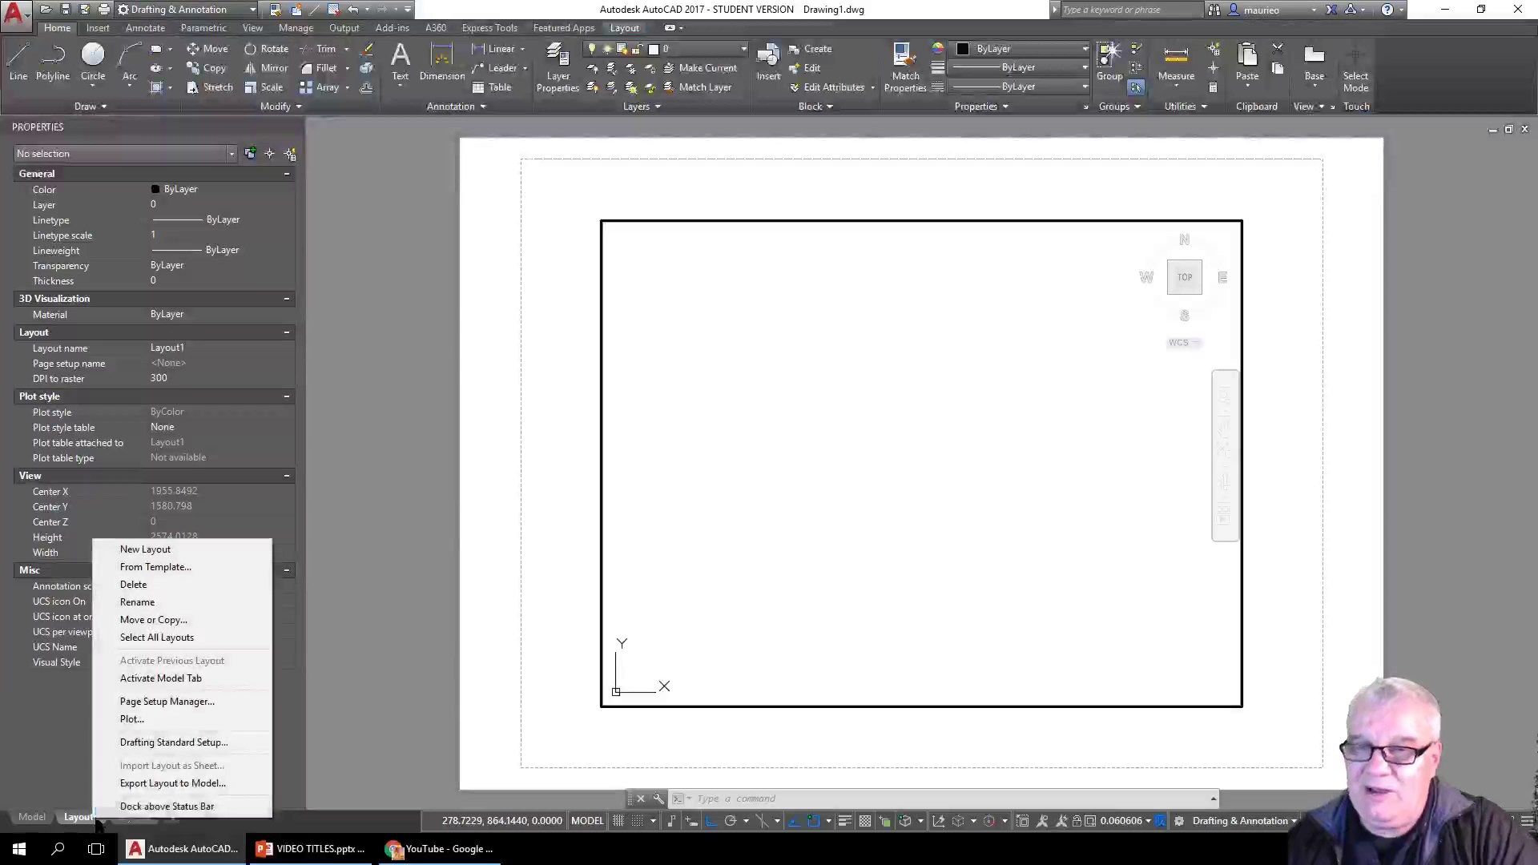
pyautogui.click(145, 607)
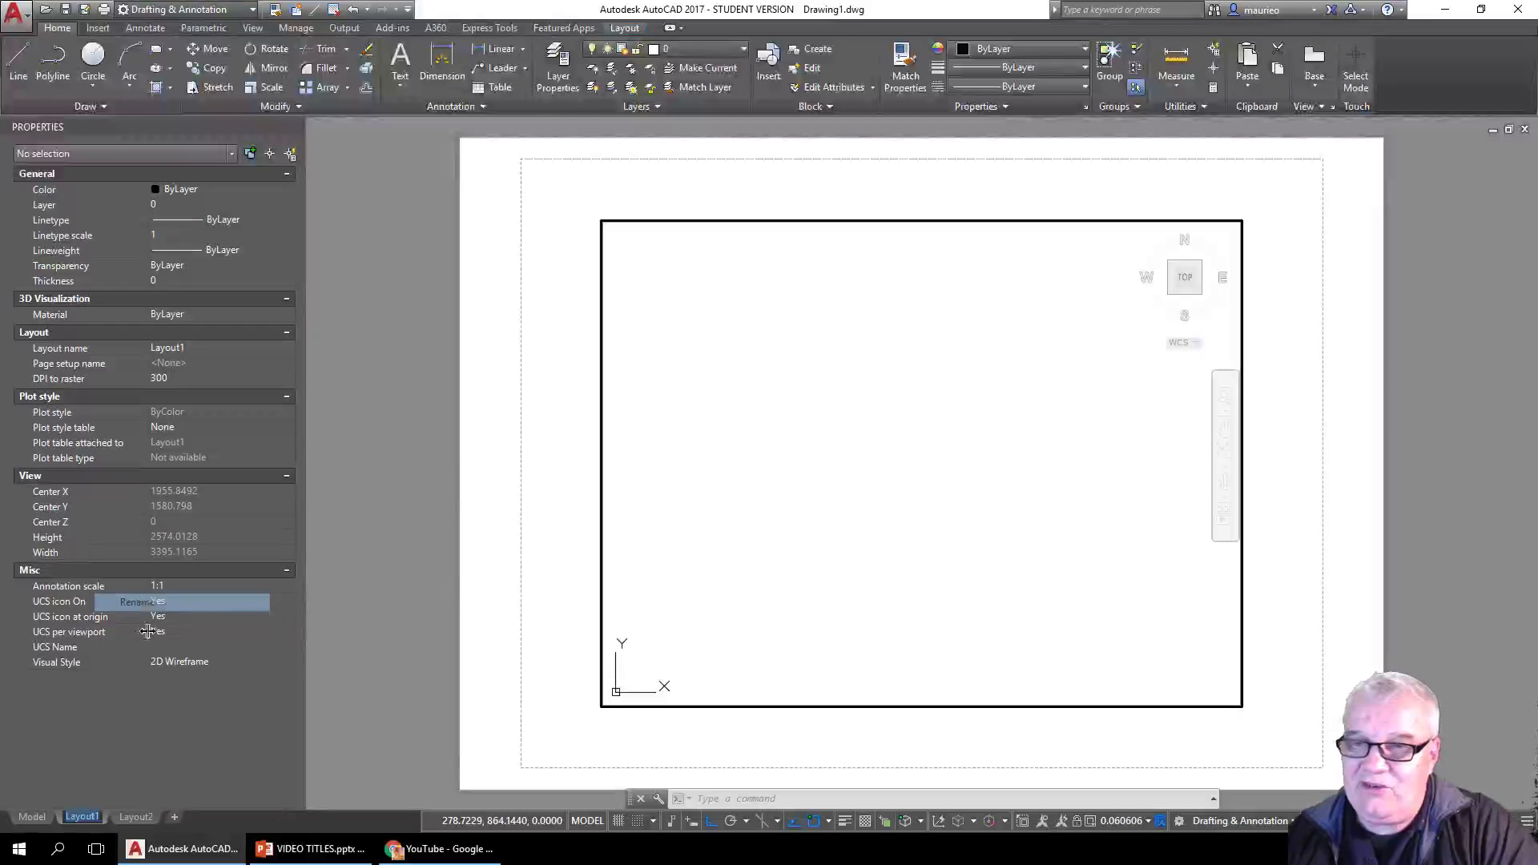
pyautogui.write('sheet')
pyautogui.press('Return')
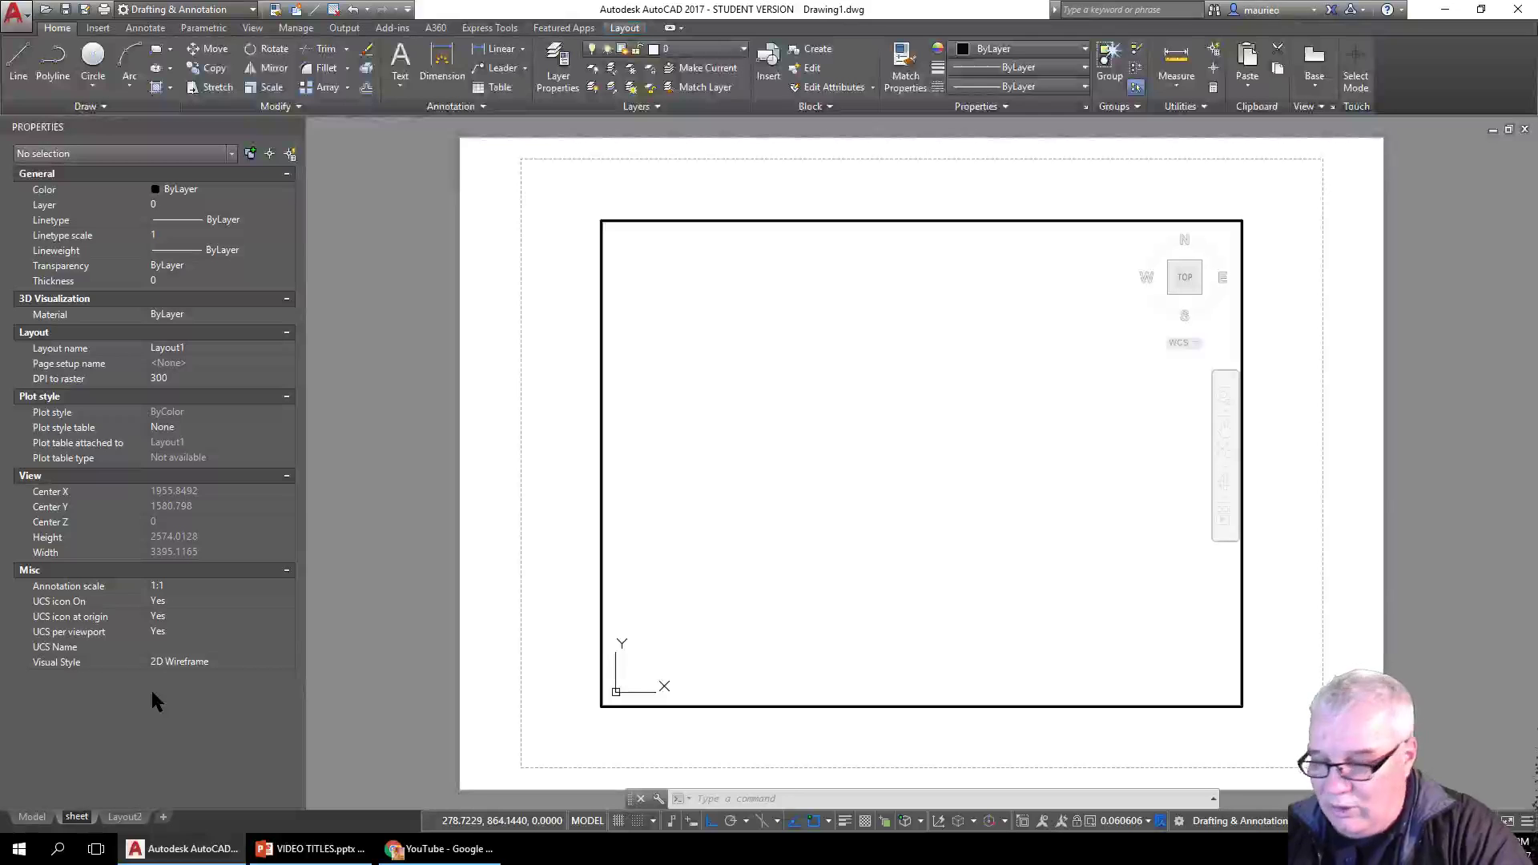
pyautogui.press('BackSpace')
pyautogui.press('BackSpace')
pyautogui.press('BackSpace')
pyautogui.press('BackSpace')
pyautogui.press('BackSpace')
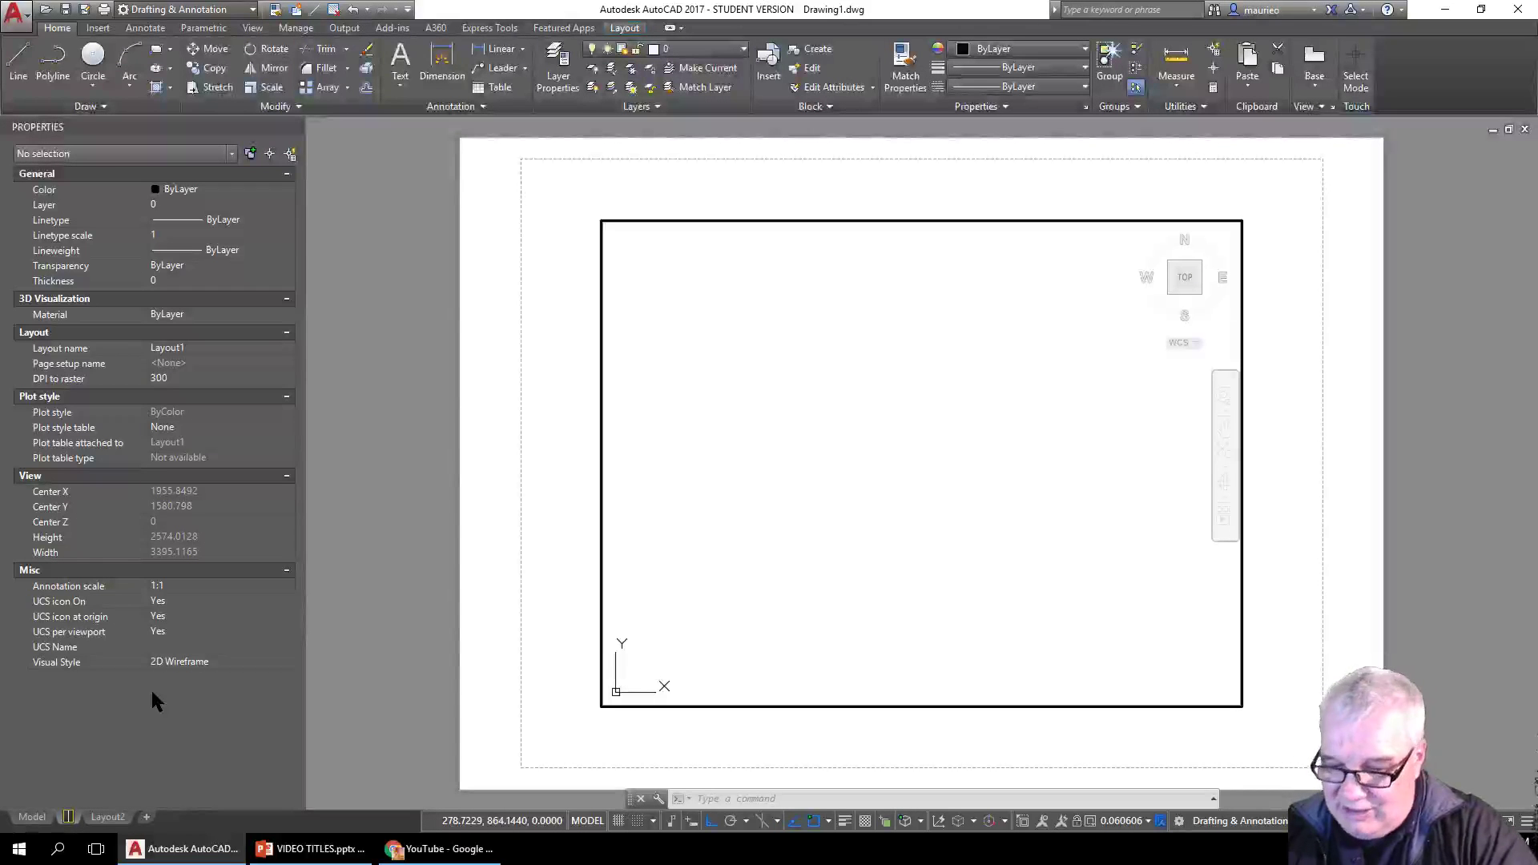
pyautogui.write('SHEE')
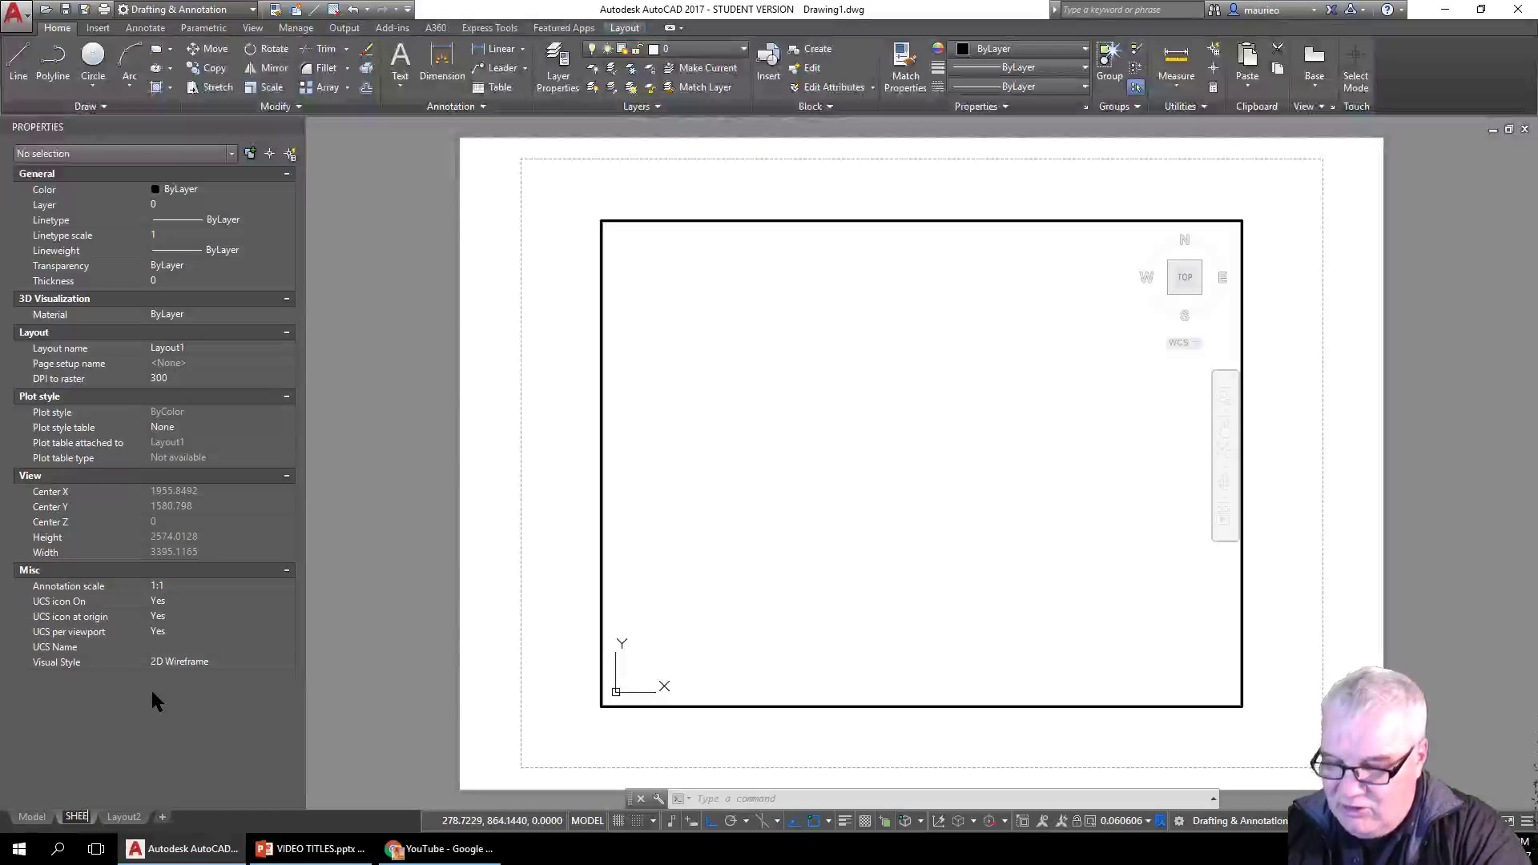
pyautogui.write('T 1')
pyautogui.press('Return')
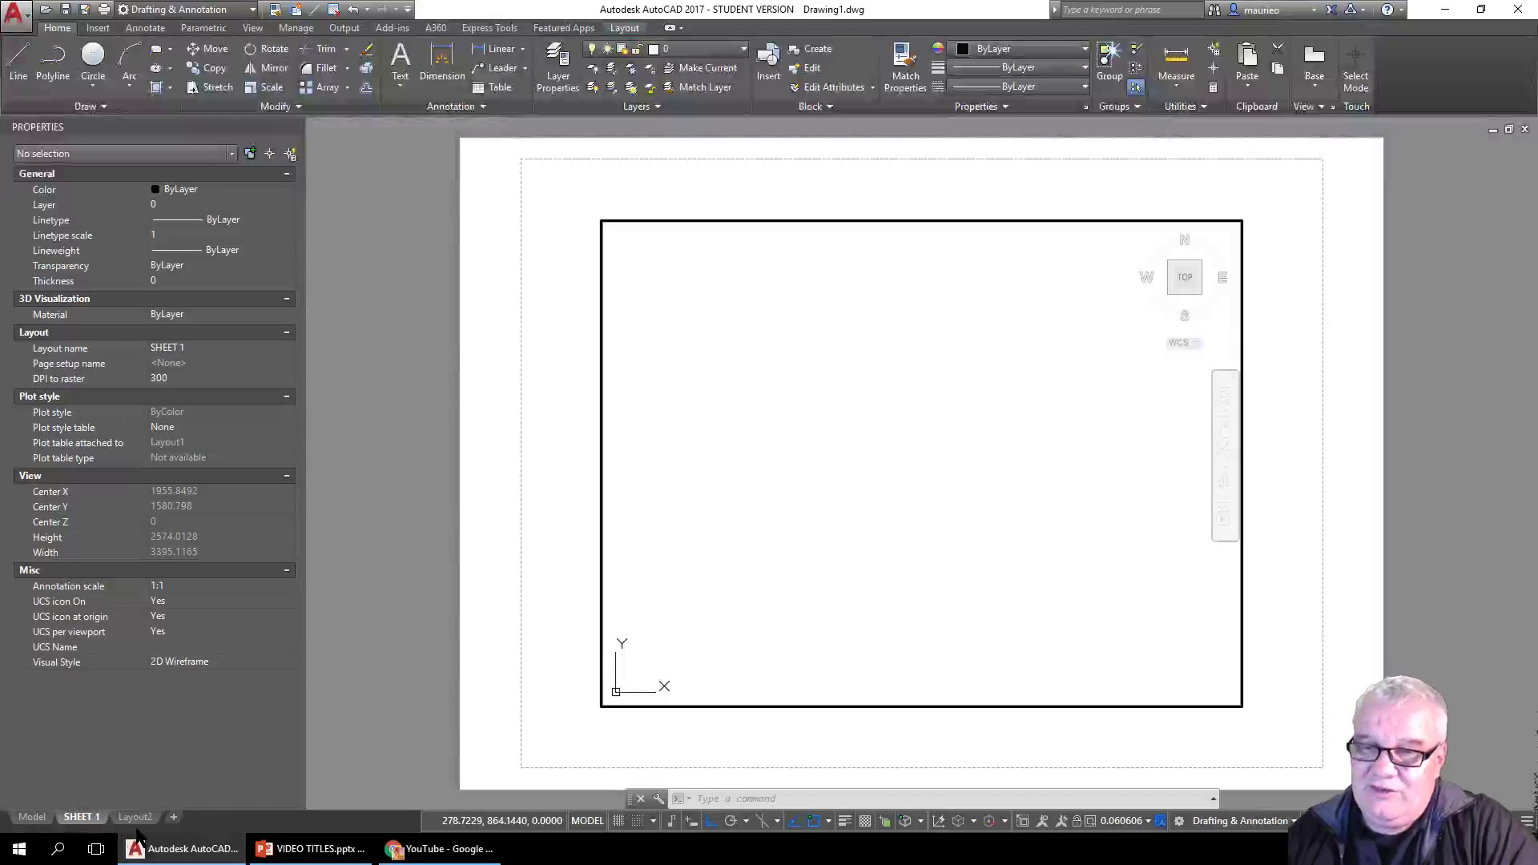
# - Rename Layout2 to SHEET 2, then return to the SHEET 1 layout
pyautogui.click(135, 817)
pyautogui.rightClick(149, 818)
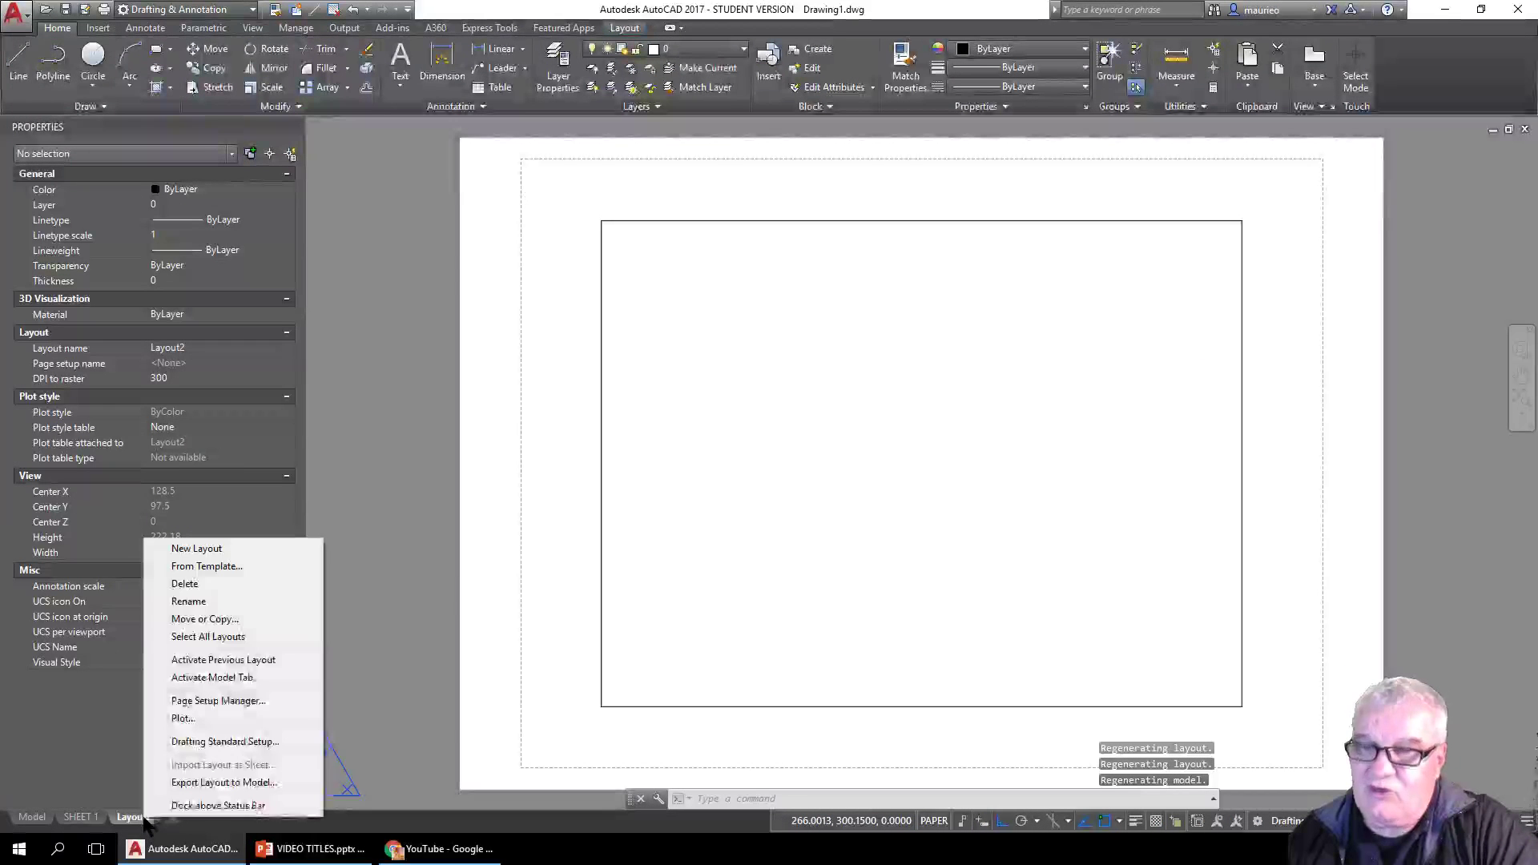
pyautogui.click(198, 604)
pyautogui.write('SHH')
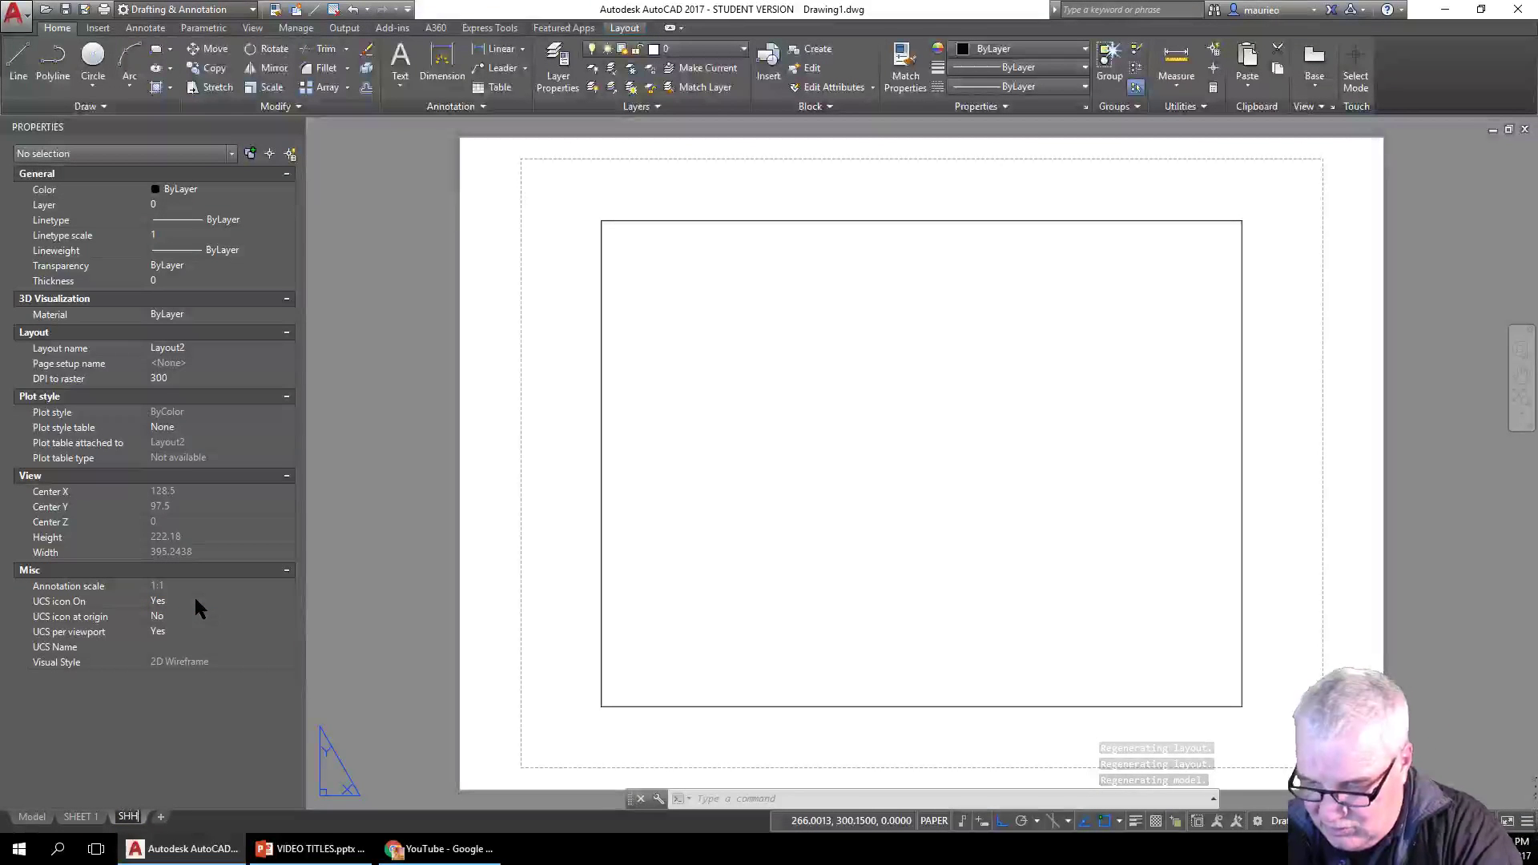
pyautogui.write('ET 2')
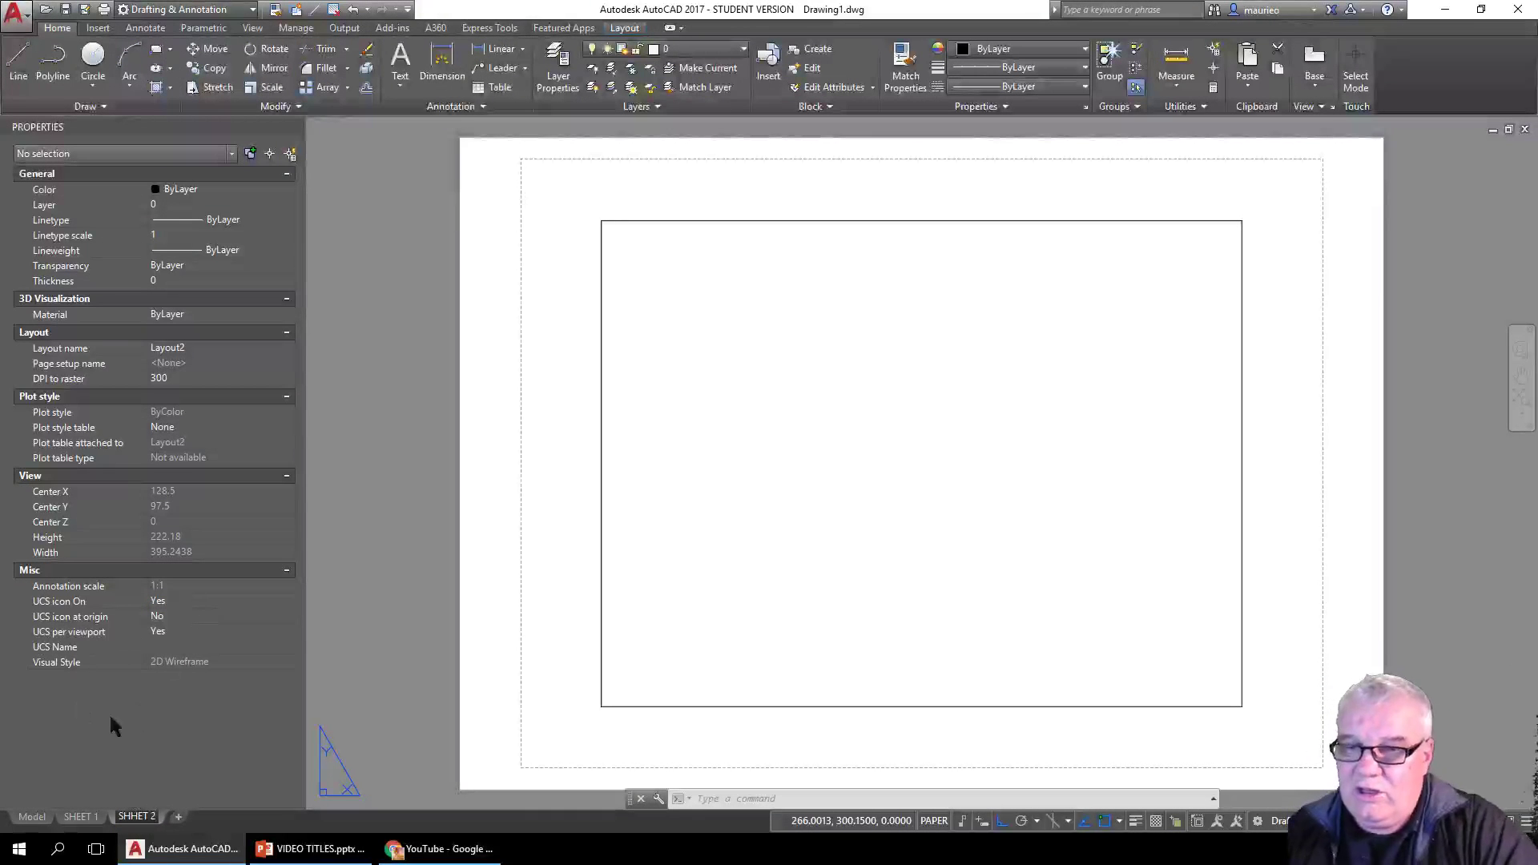
pyautogui.press('BackSpace')
pyautogui.press('BackSpace')
pyautogui.press('BackSpace')
pyautogui.press('BackSpace')
pyautogui.press('BackSpace')
pyautogui.write('WWT')
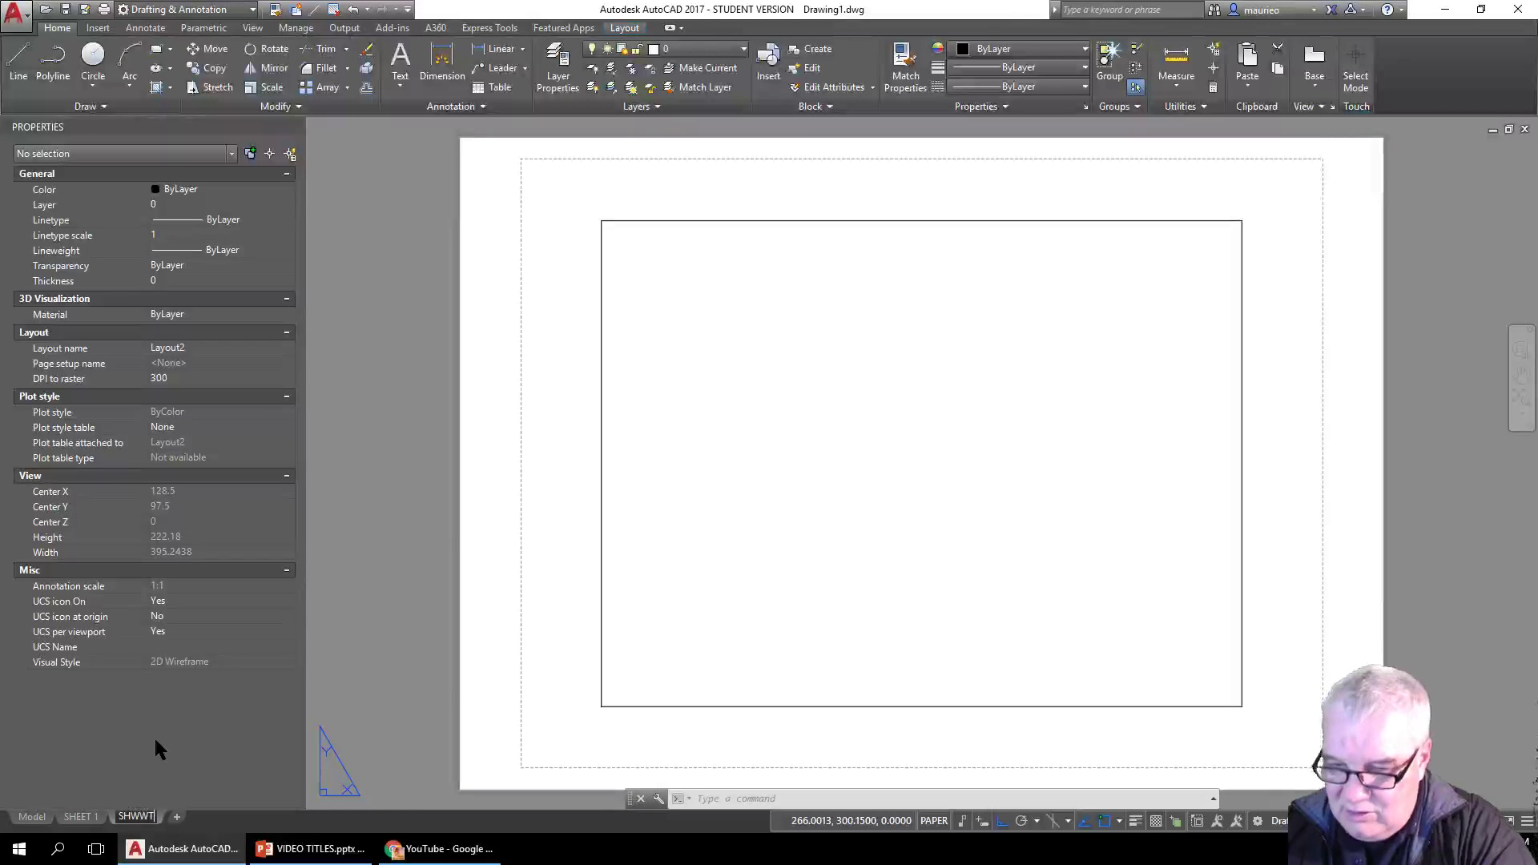
pyautogui.press('BackSpace')
pyautogui.press('BackSpace')
pyautogui.press('BackSpace')
pyautogui.press('BackSpace')
pyautogui.write('HEET')
pyautogui.press('Return')
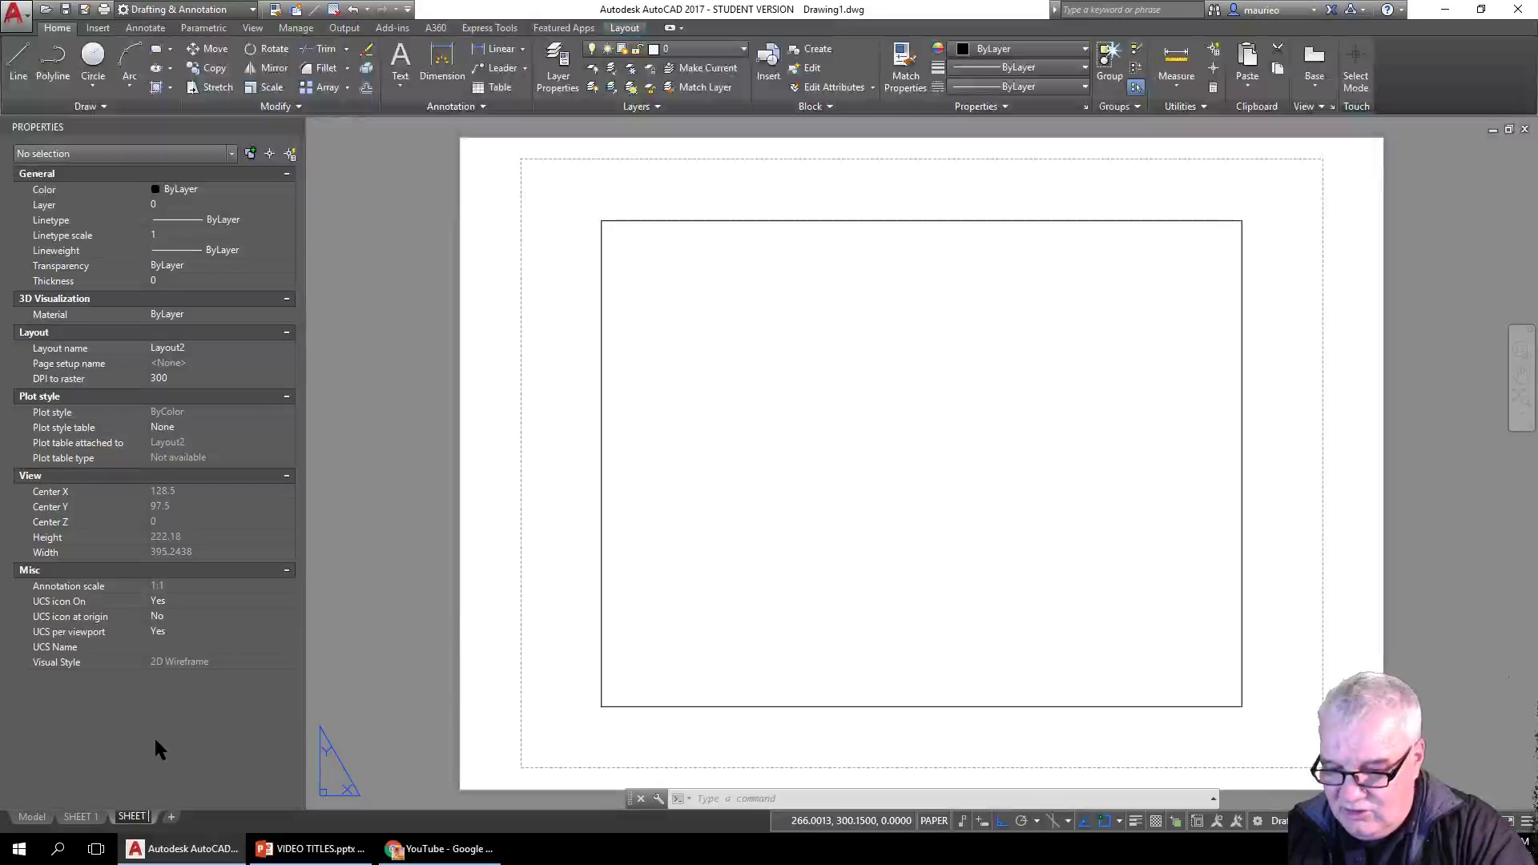
pyautogui.write('2')
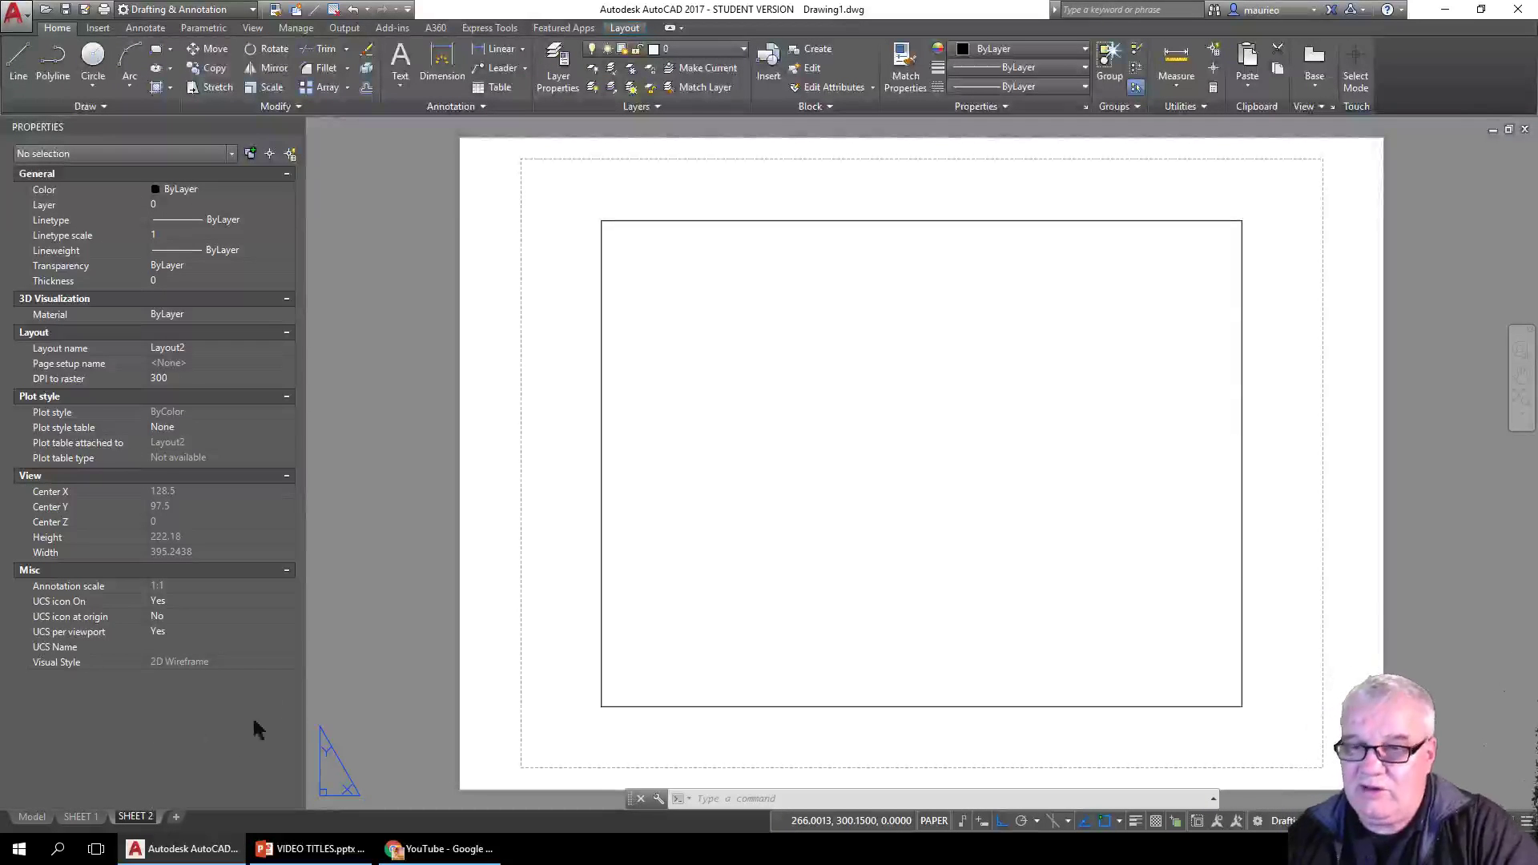
pyautogui.press('Return')
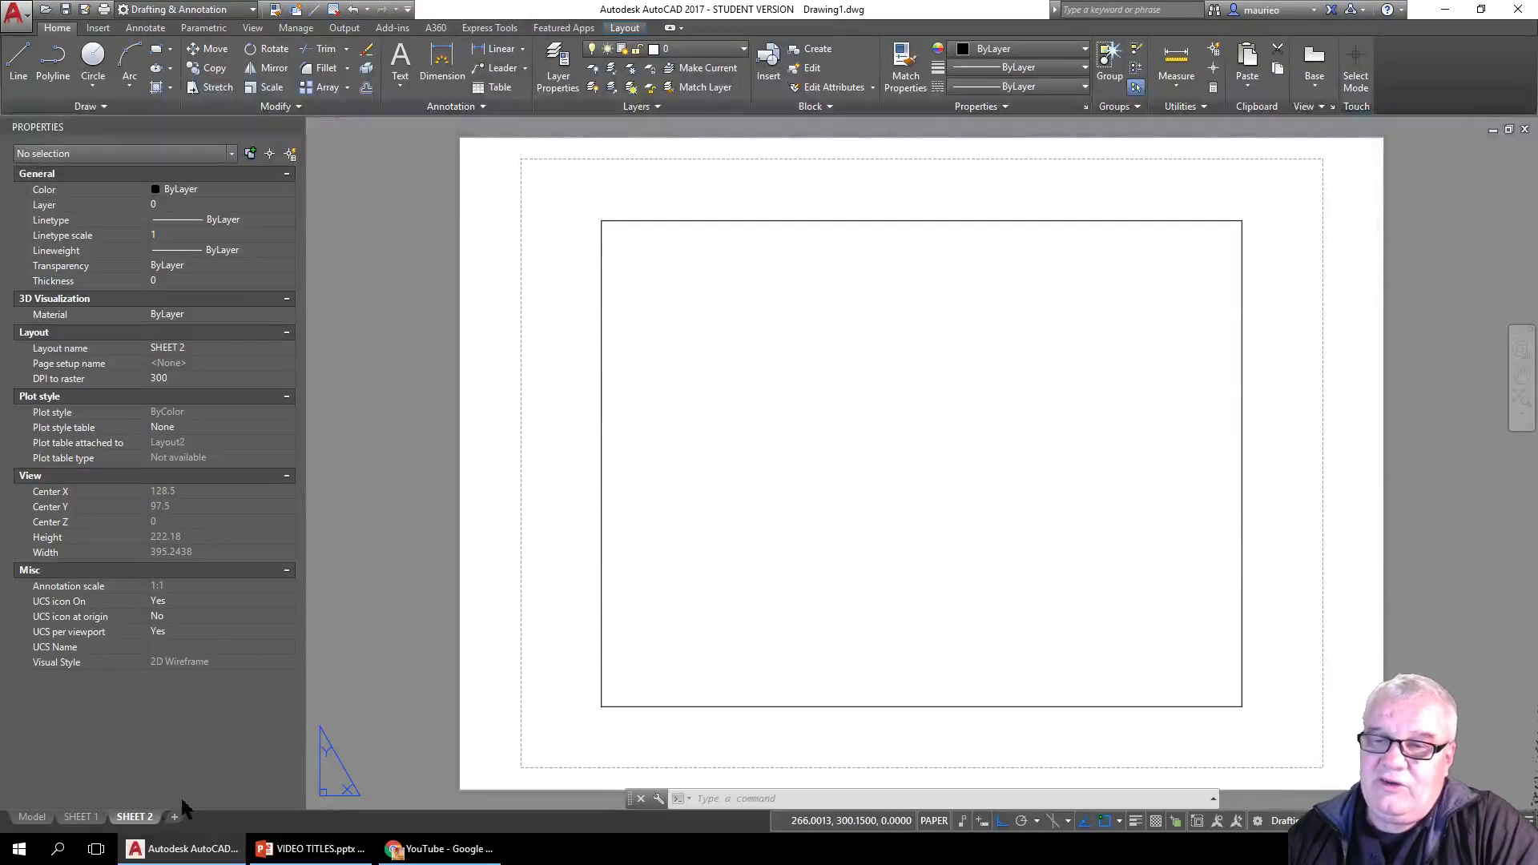
pyautogui.click(80, 816)
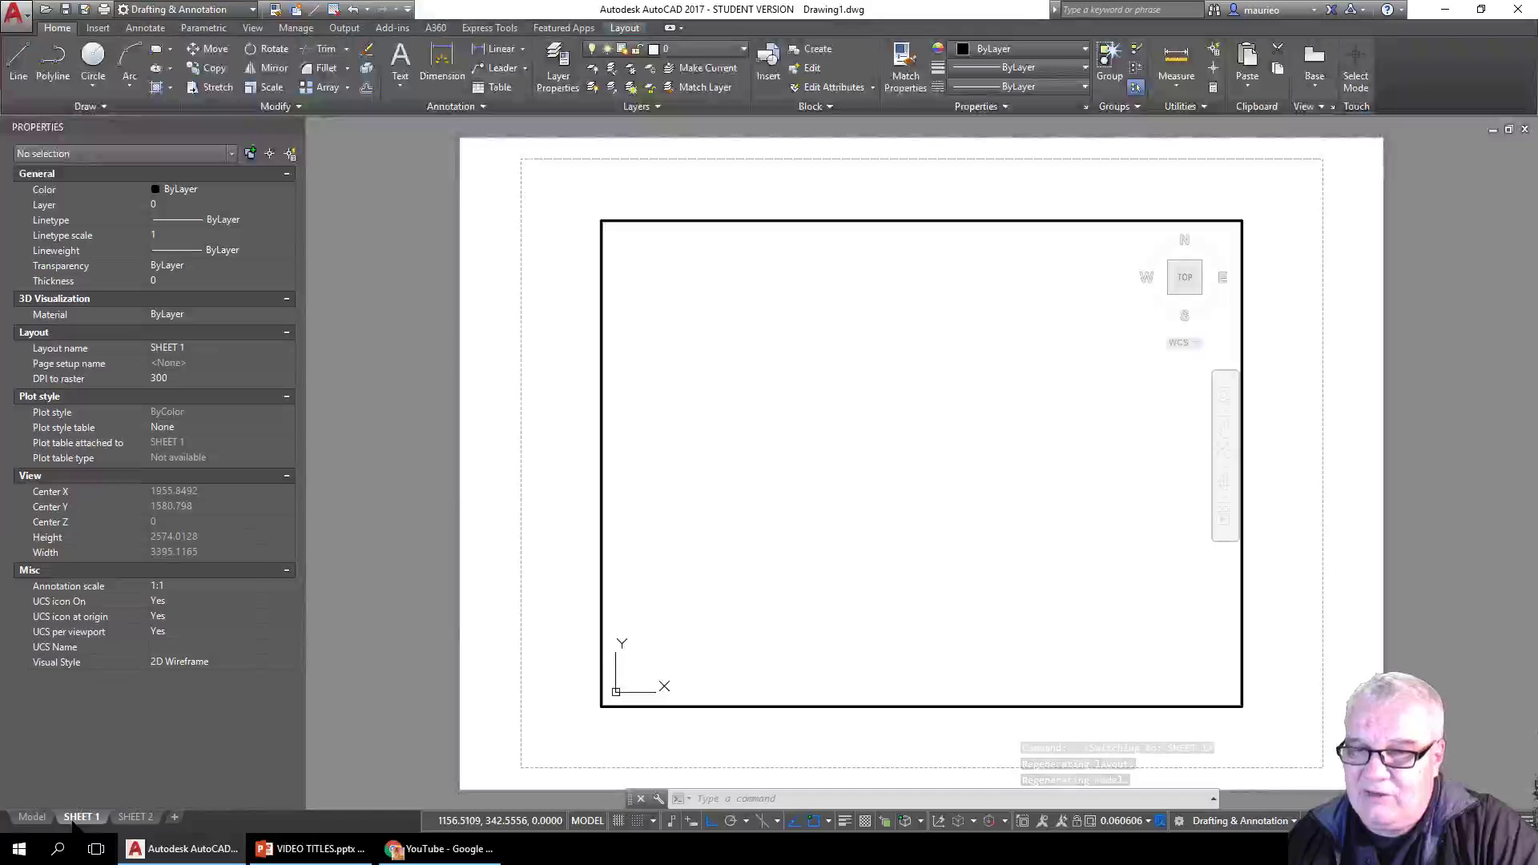
# - Open the Page Setup Manager from the SHEET 1 layout tab
pyautogui.rightClick(76, 817)
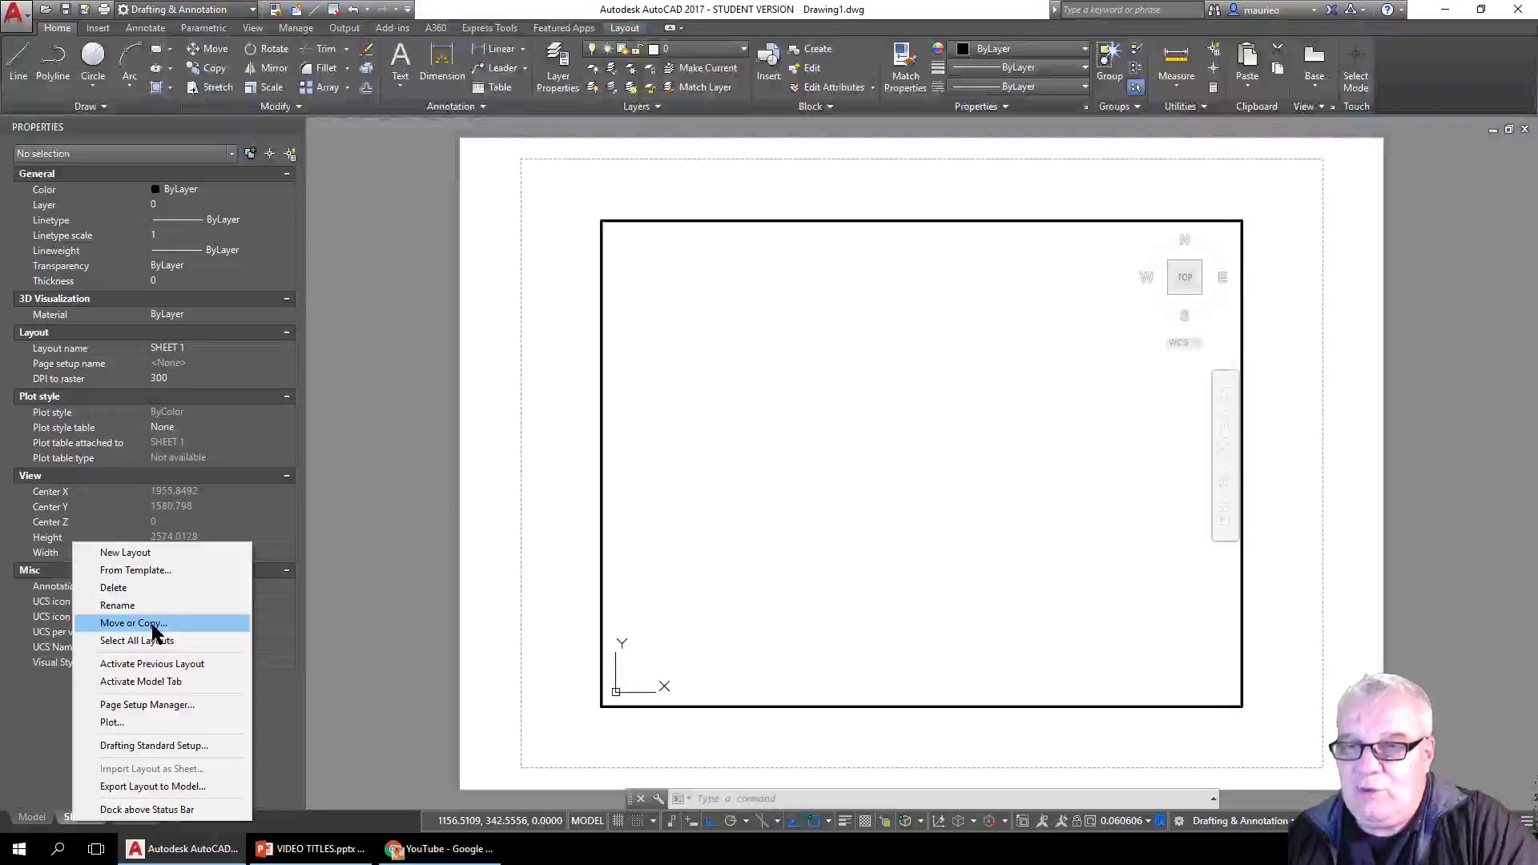
pyautogui.click(176, 709)
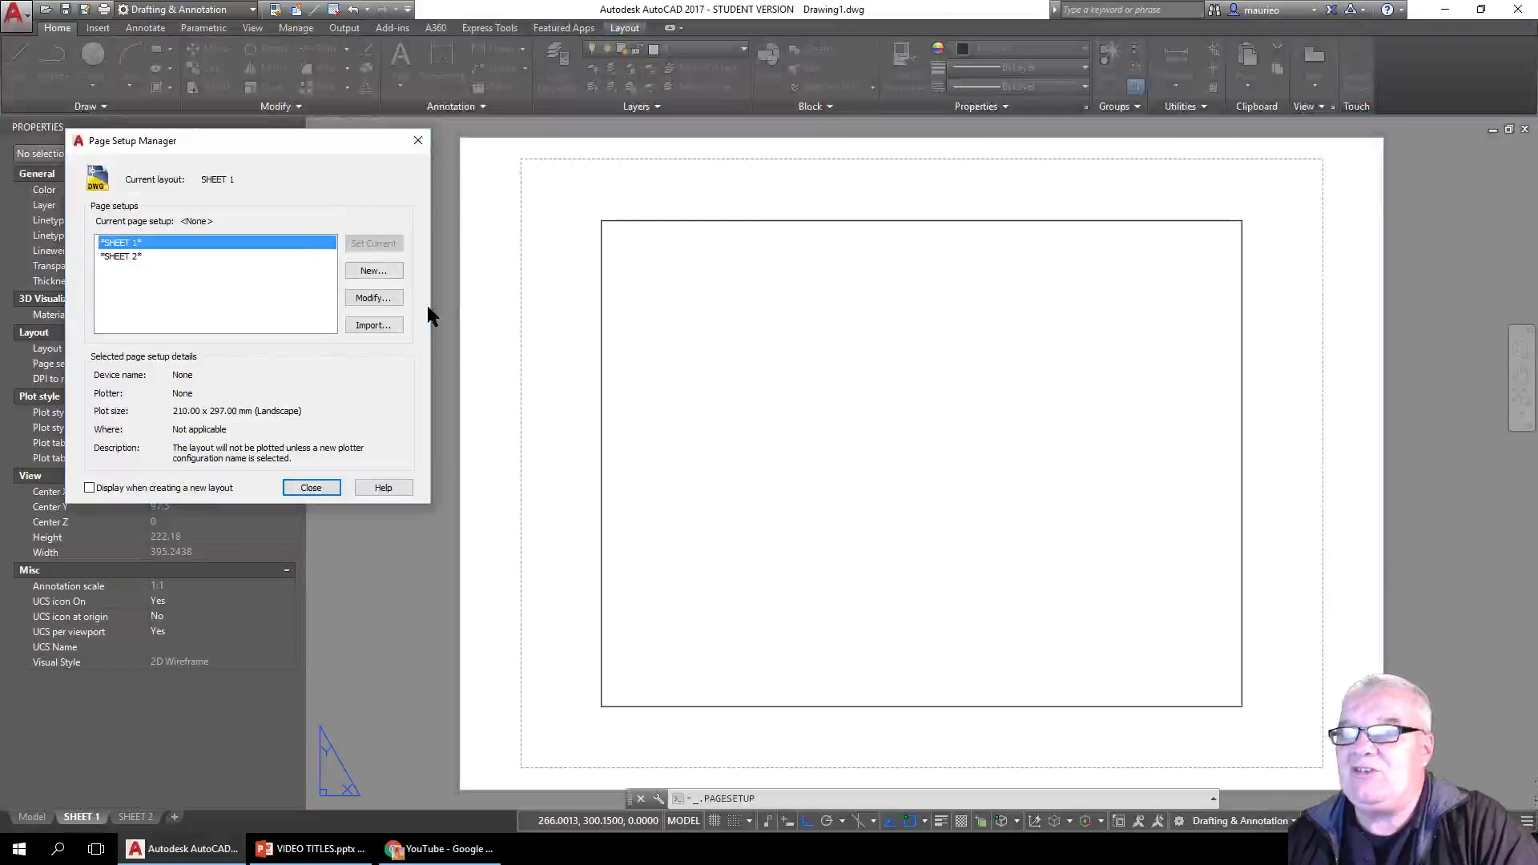
# - Set SHEET 1's page setup to Default Windows System Printer.pc3 with A2 landscape paper
pyautogui.click(378, 298)
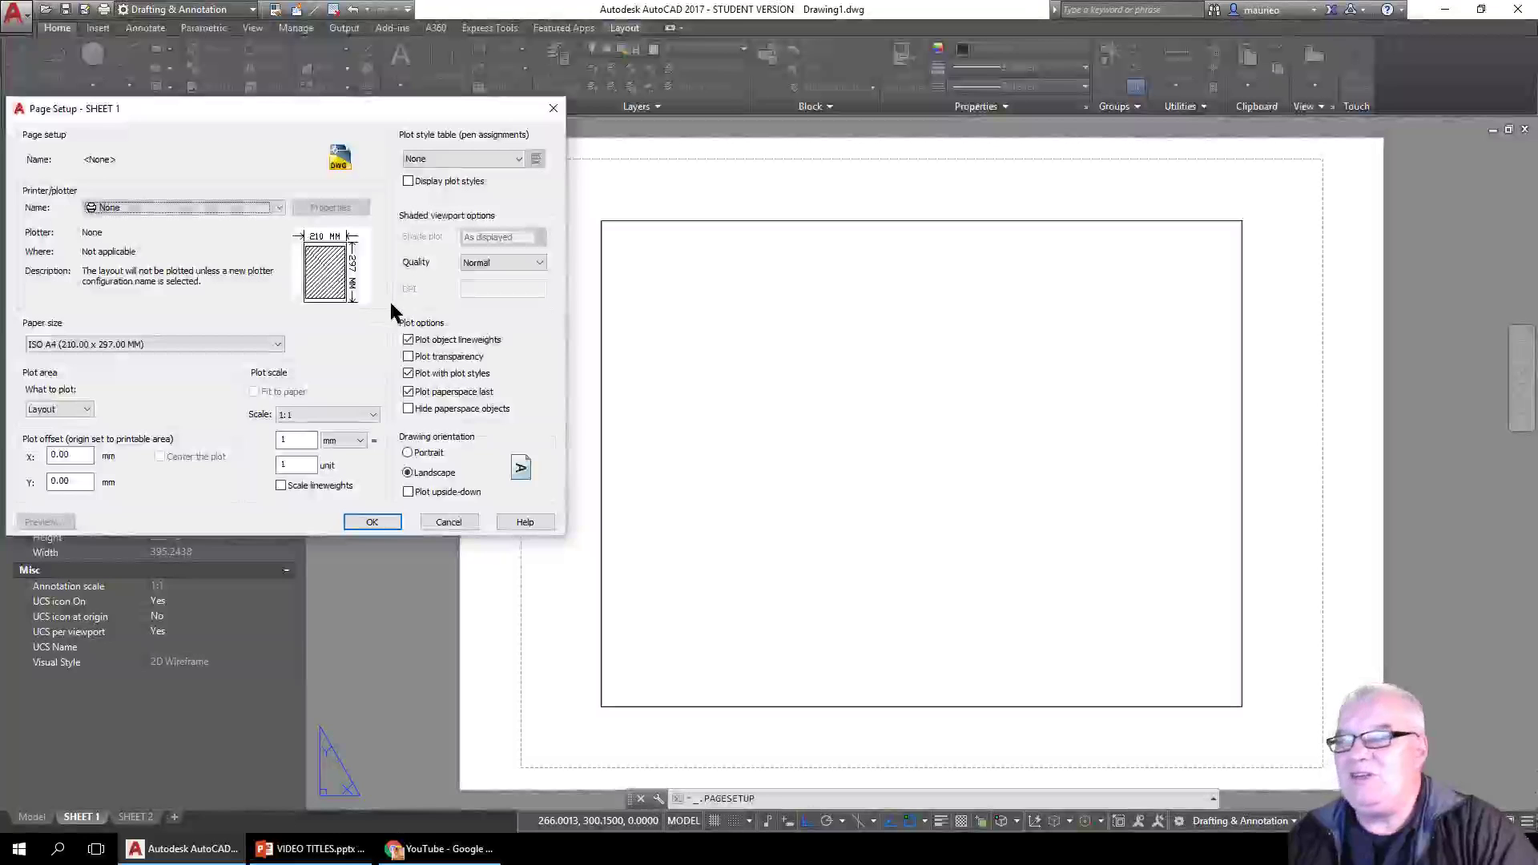
pyautogui.moveTo(378, 109); pyautogui.dragTo(908, 158)
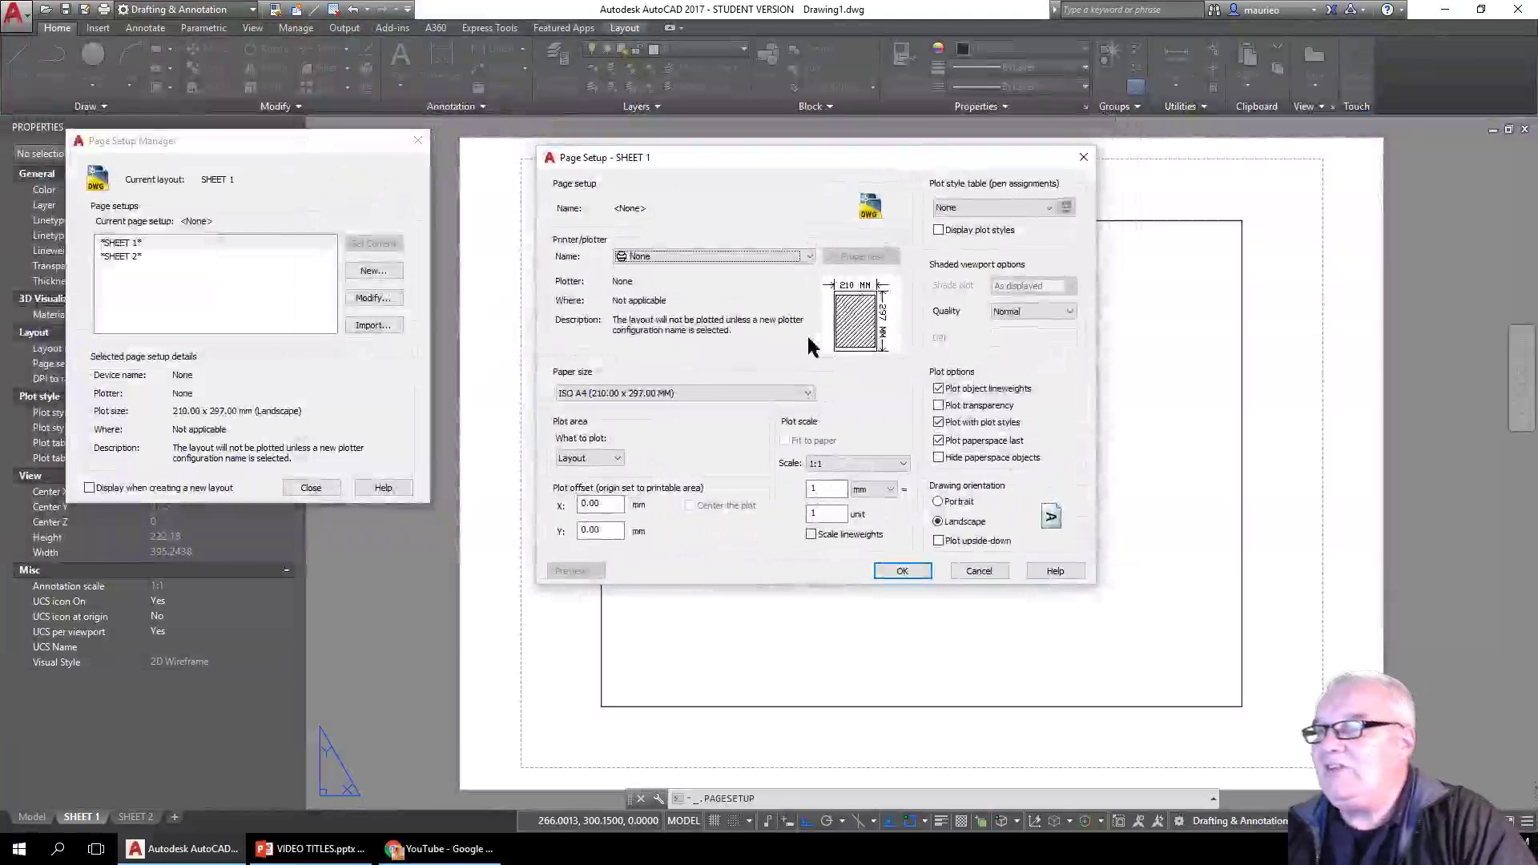
pyautogui.click(809, 256)
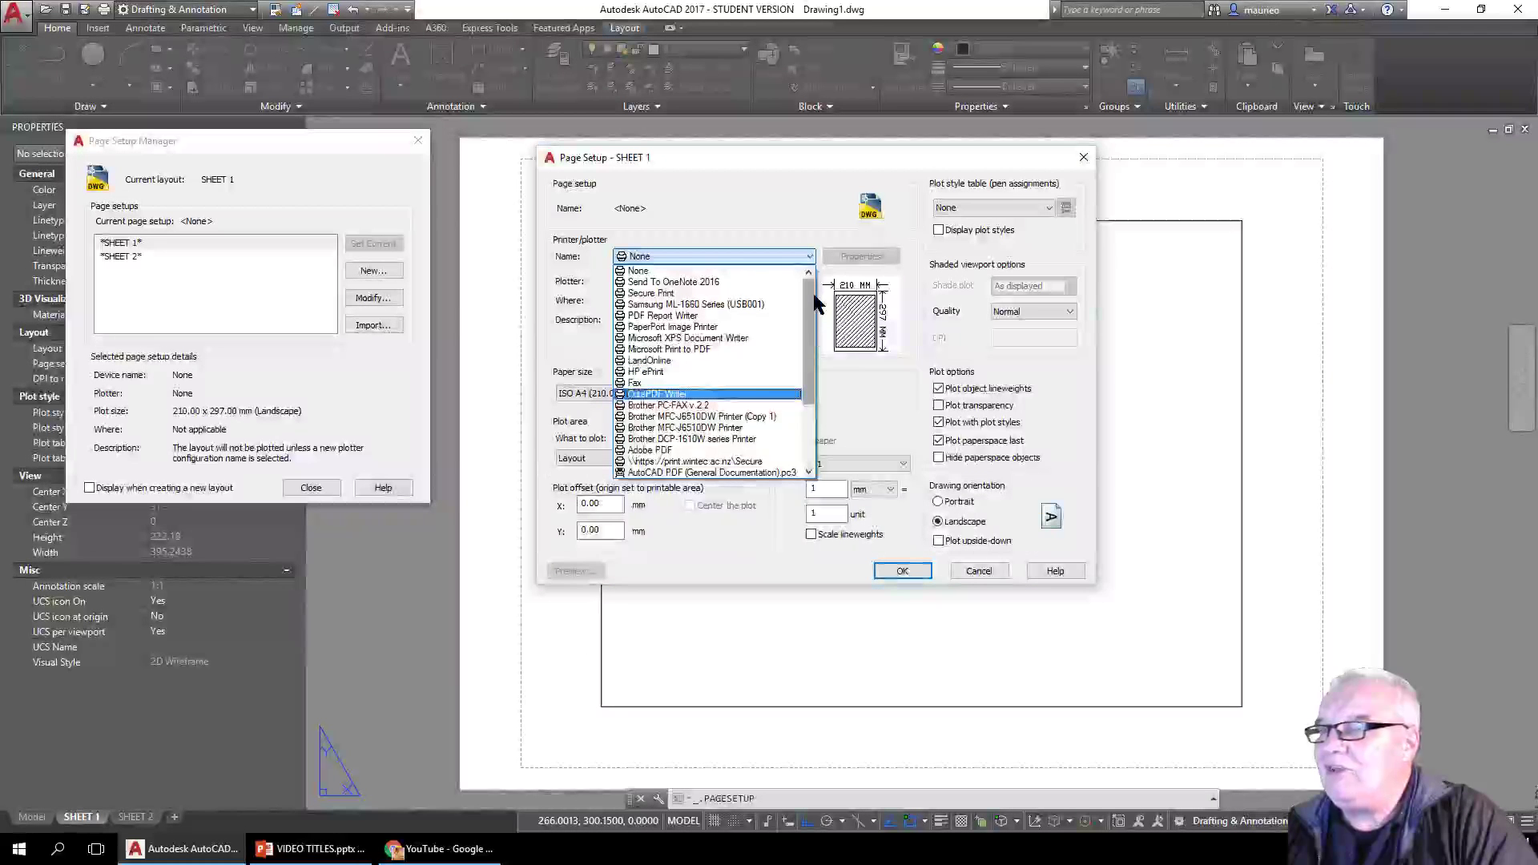
pyautogui.moveTo(812, 293); pyautogui.dragTo(811, 405)
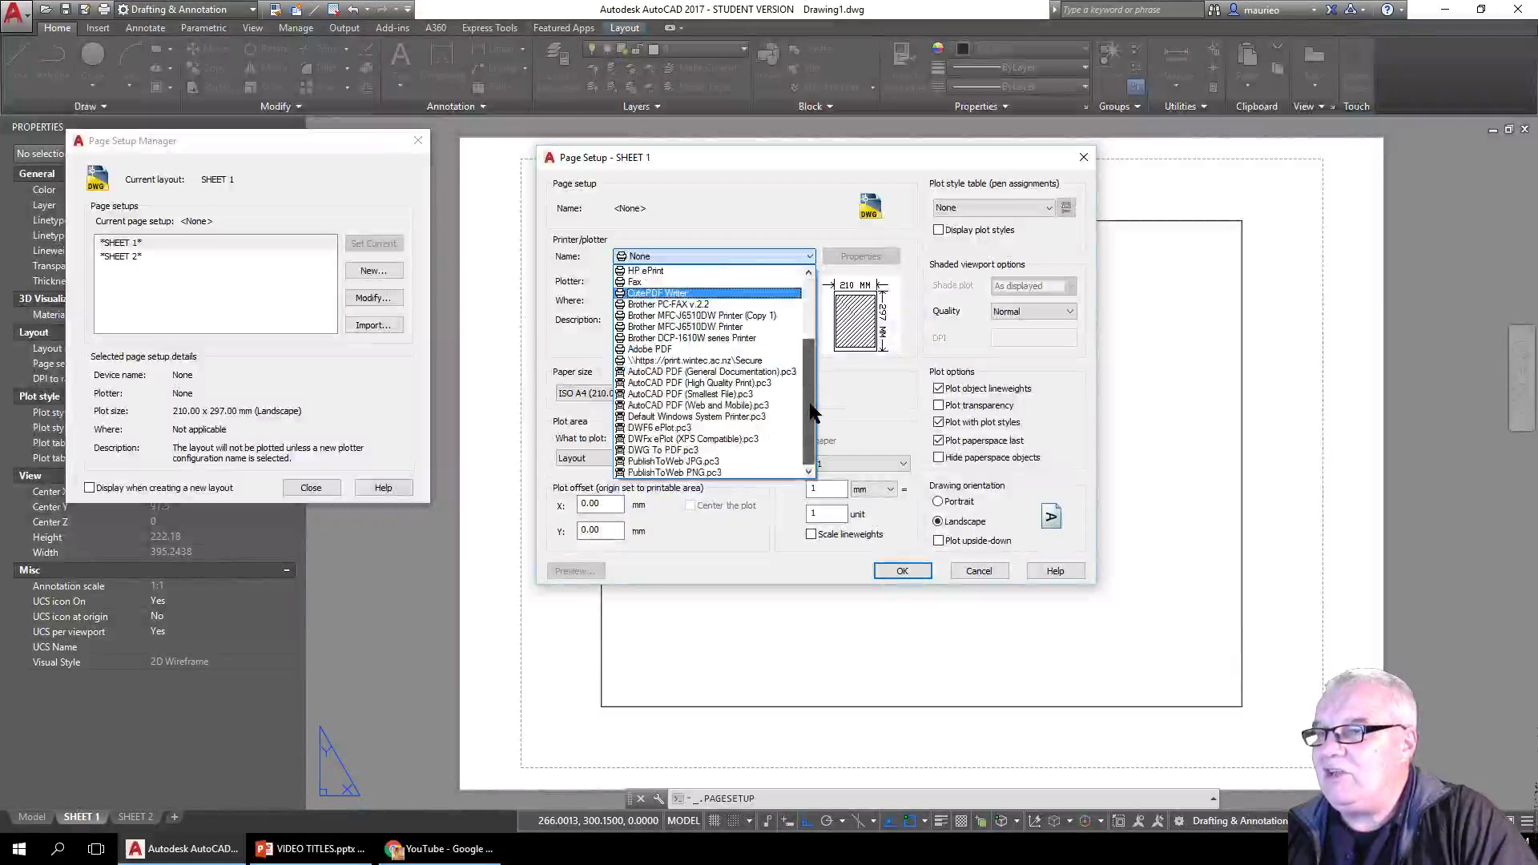
pyautogui.click(686, 351)
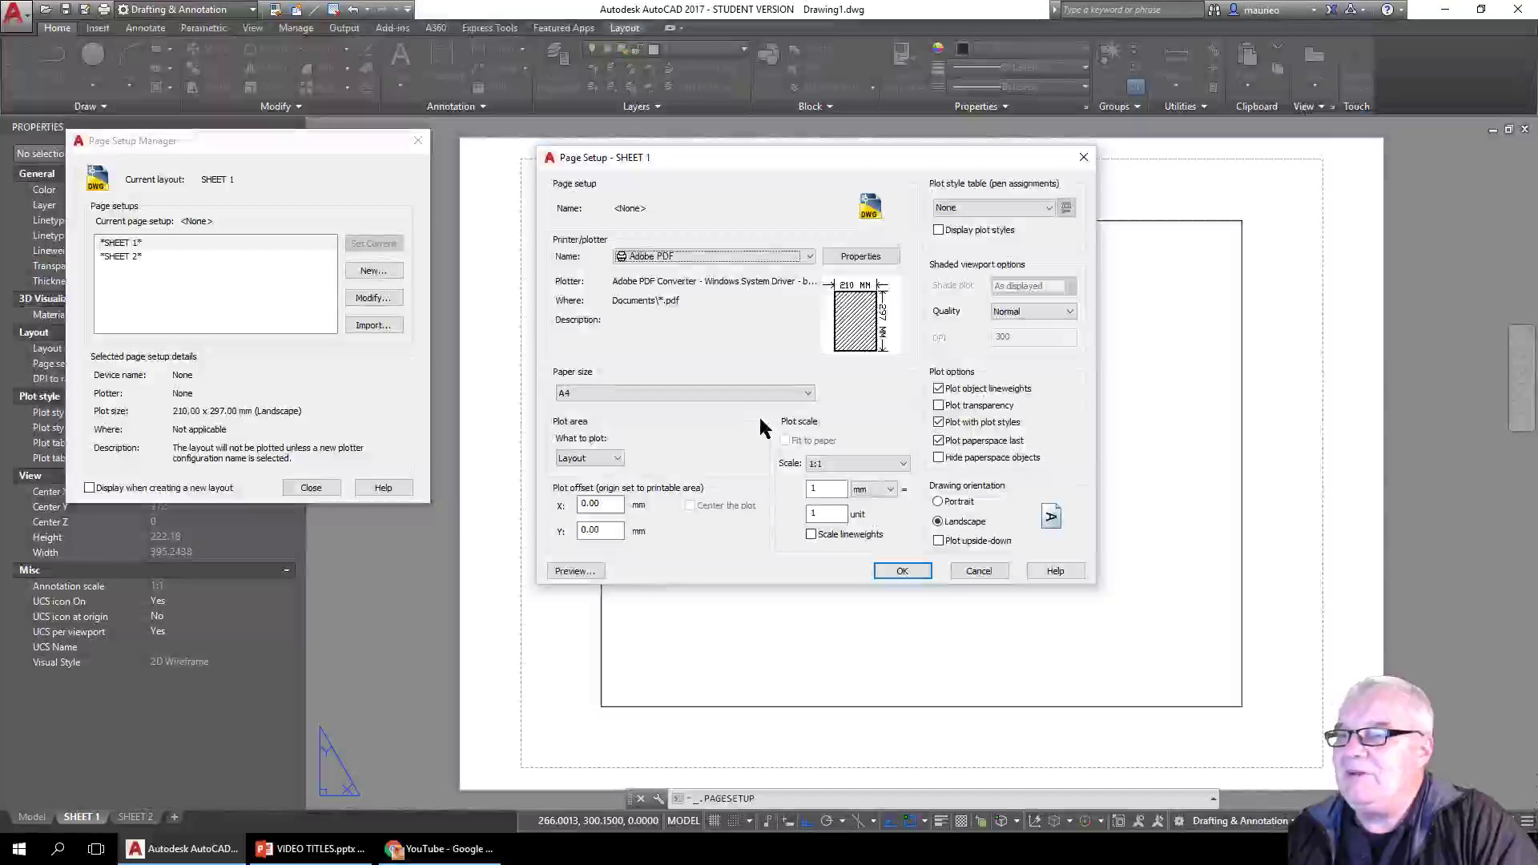
pyautogui.click(810, 257)
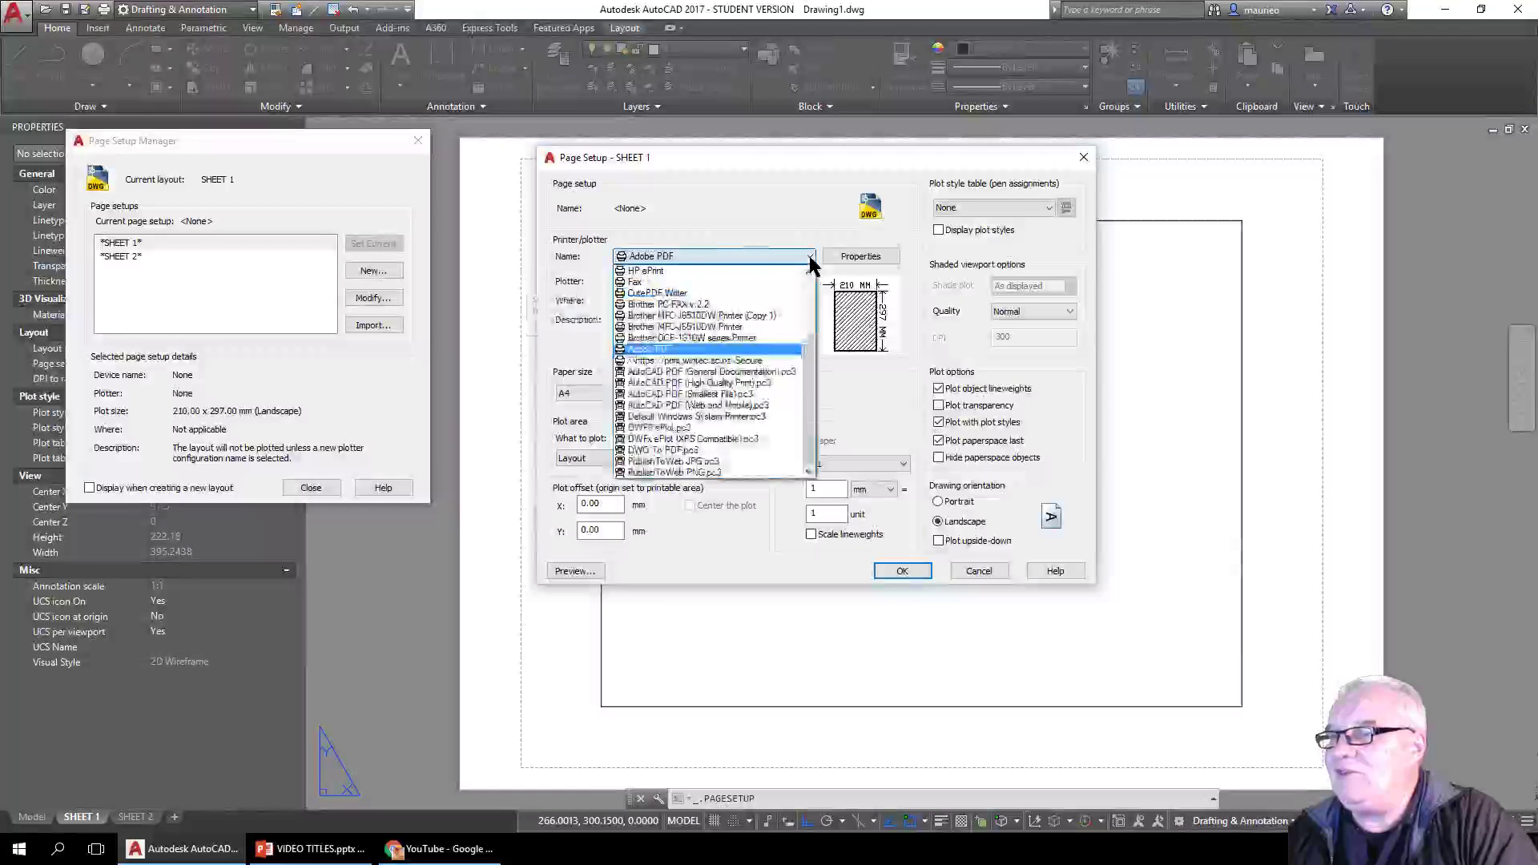
pyautogui.moveTo(808, 374); pyautogui.dragTo(817, 409)
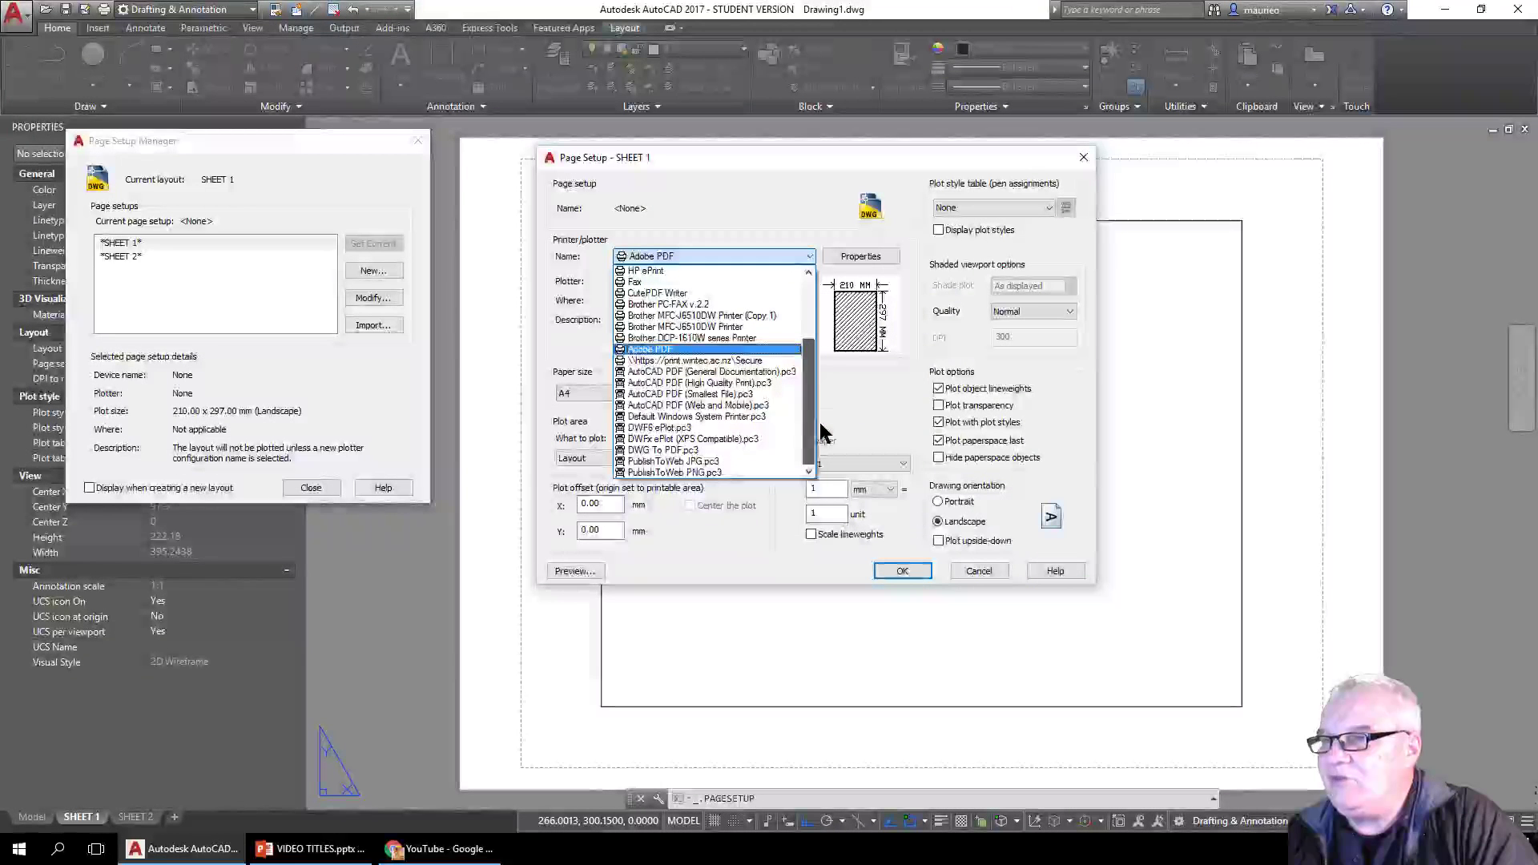
pyautogui.click(755, 424)
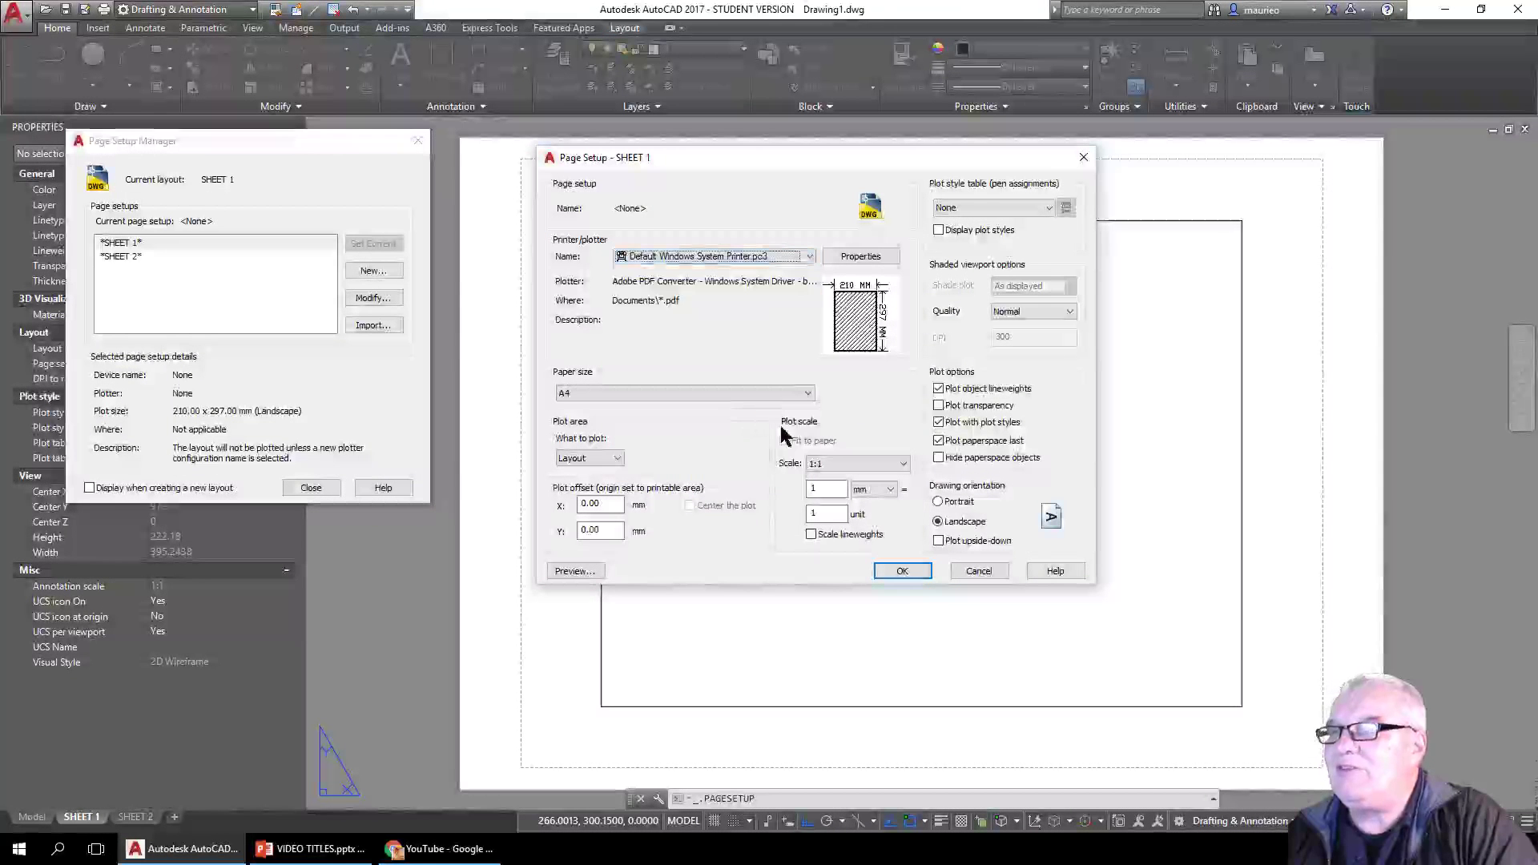
pyautogui.click(807, 394)
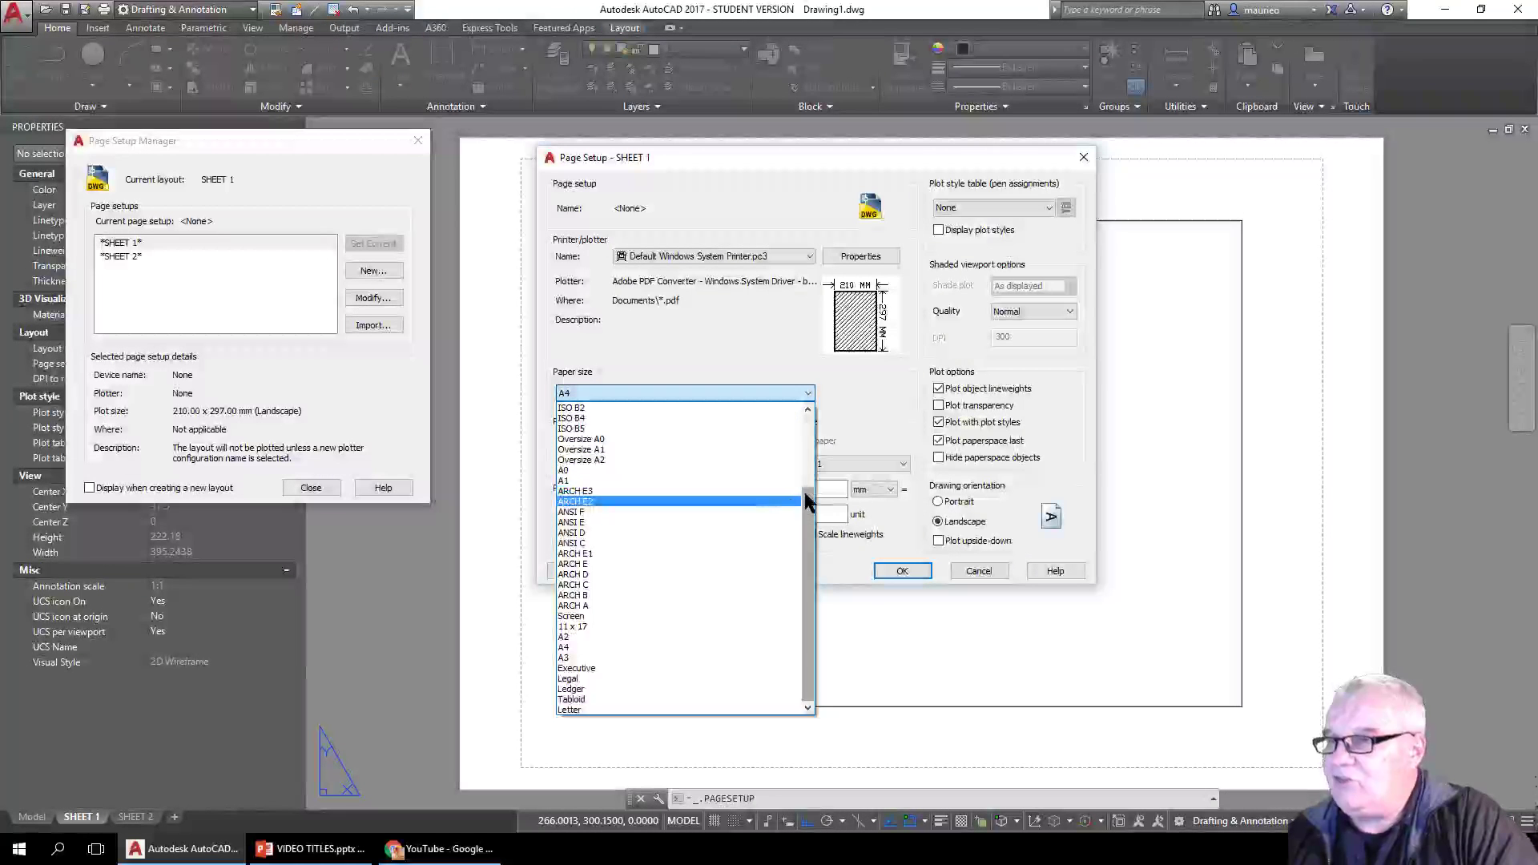
pyautogui.moveTo(809, 541)
pyautogui.mouseDown()
pyautogui.moveTo(807, 415)
pyautogui.moveTo(811, 558)
pyautogui.mouseUp()
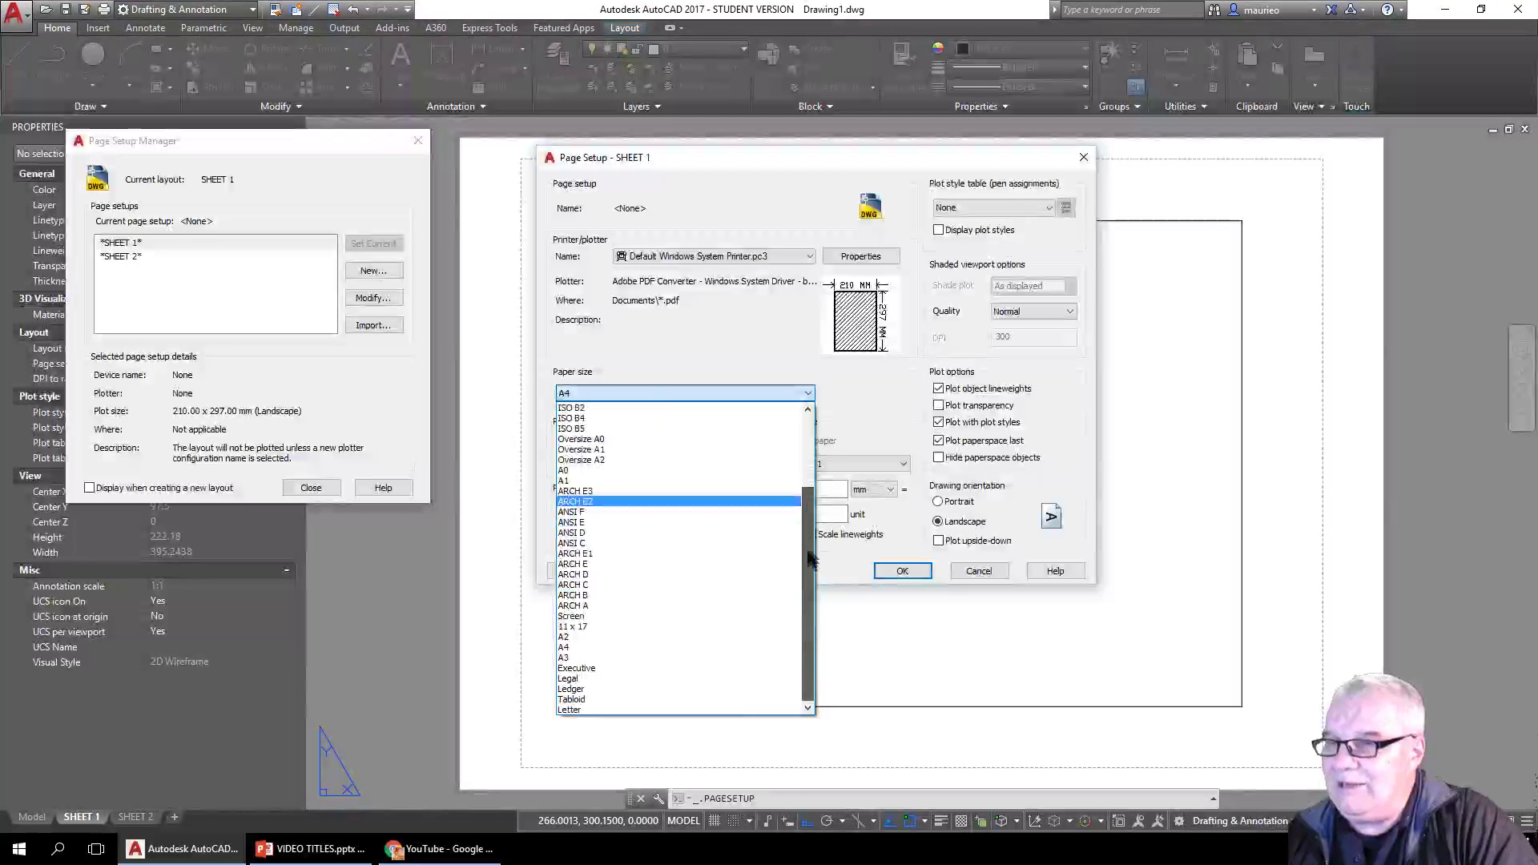
pyautogui.click(569, 636)
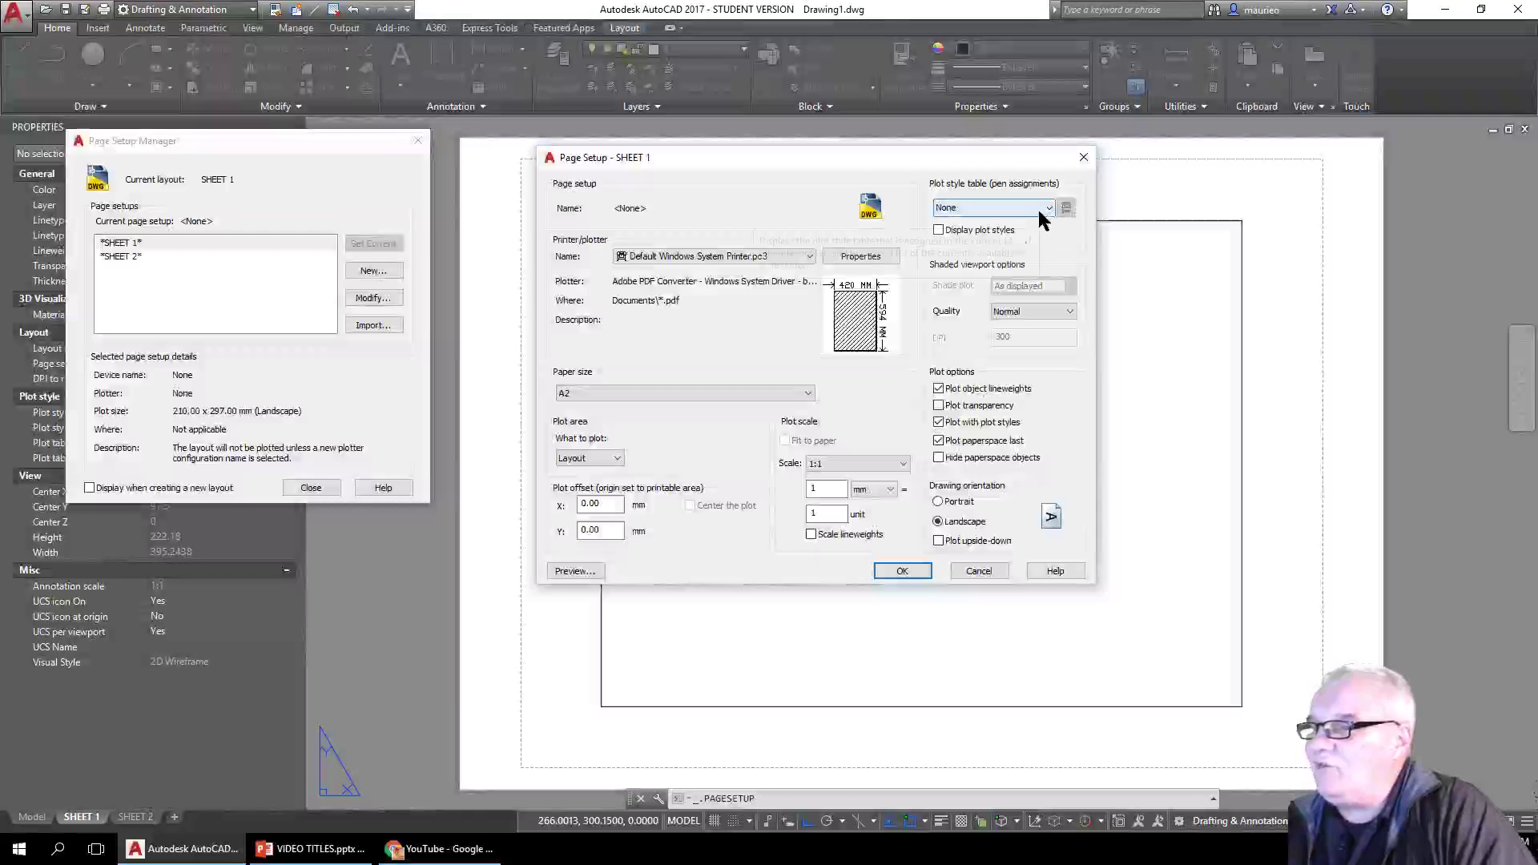
pyautogui.click(907, 570)
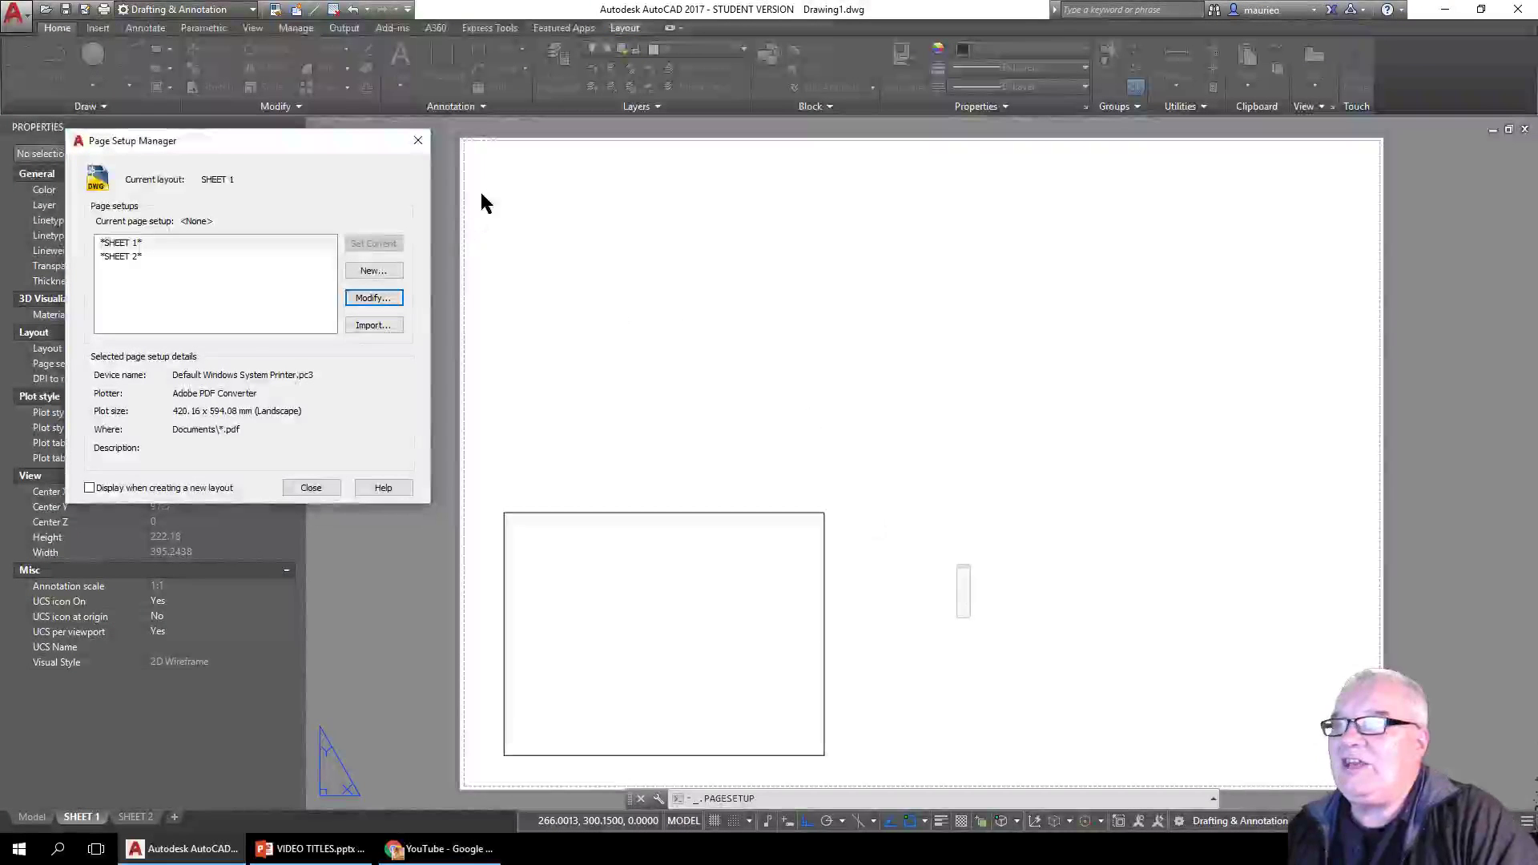
# - Close the Page Setup Manager and stretch SHEET 1's viewport to 319.3268 wide by 156 high
pyautogui.click(312, 487)
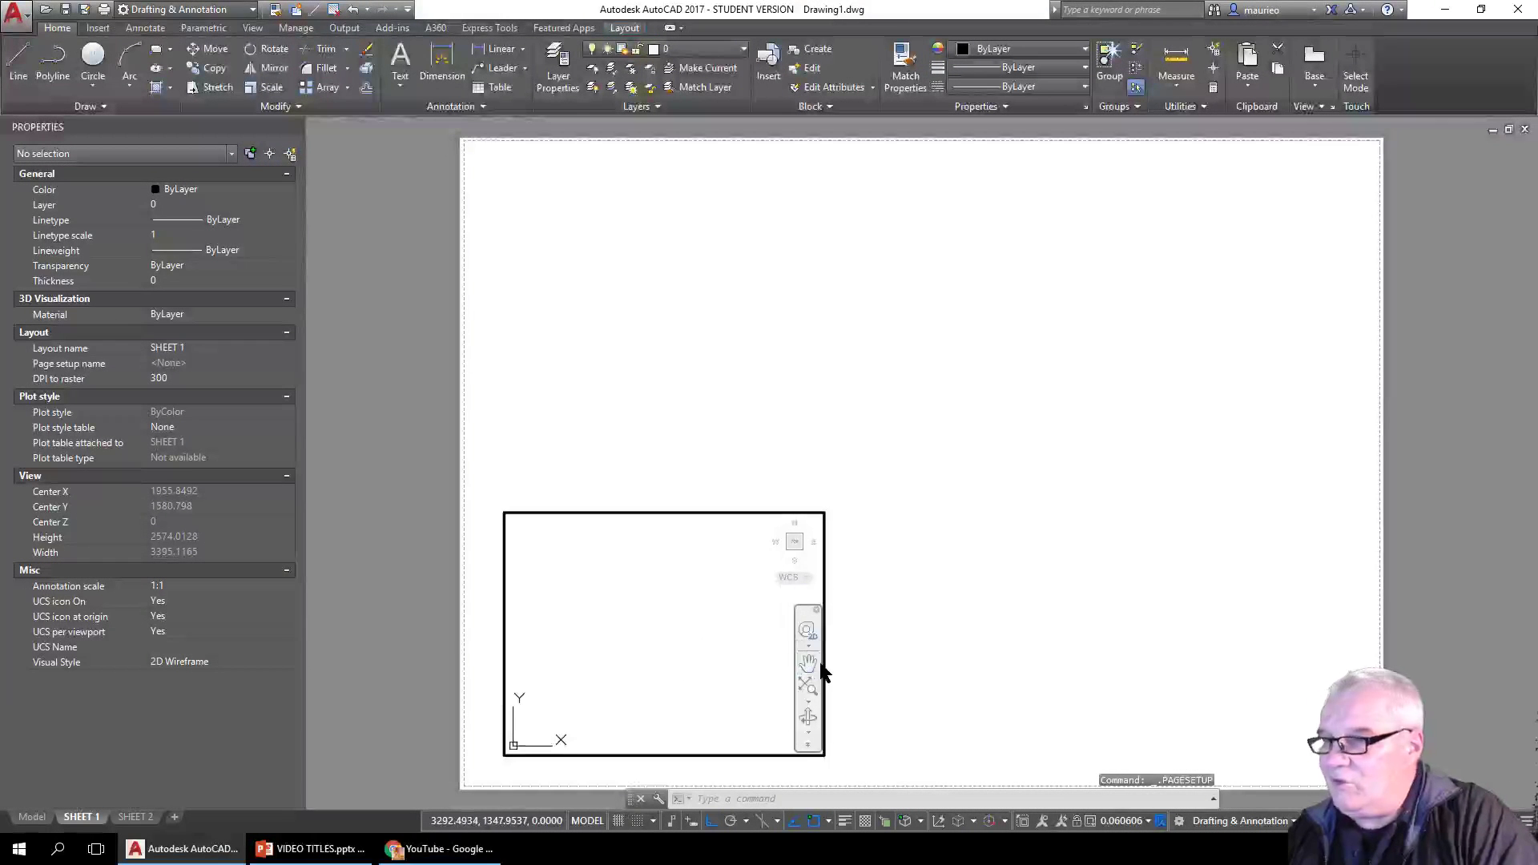
pyautogui.click(757, 641)
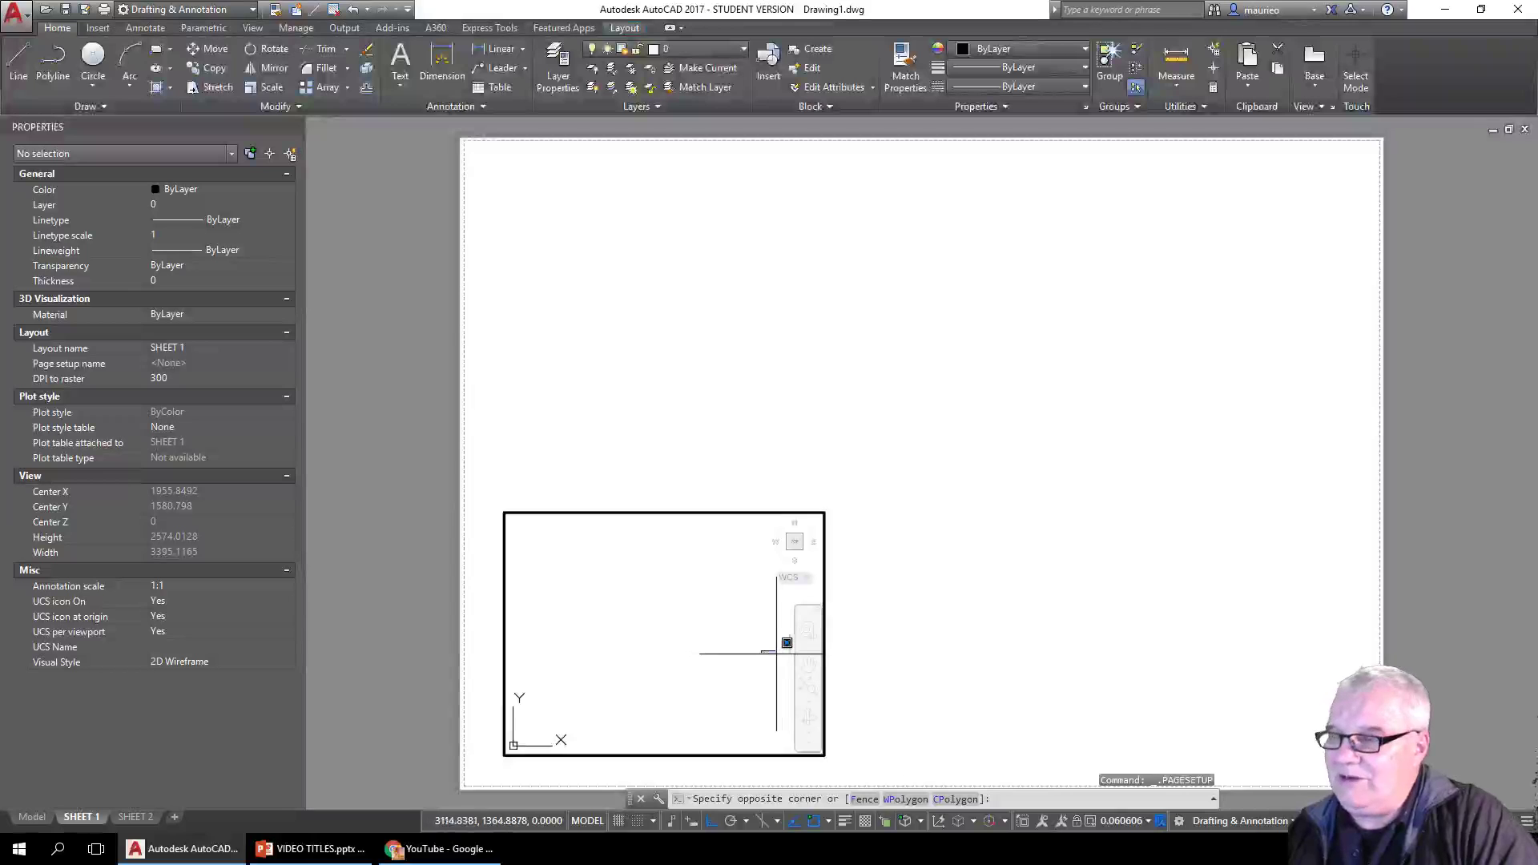
pyautogui.click(799, 688)
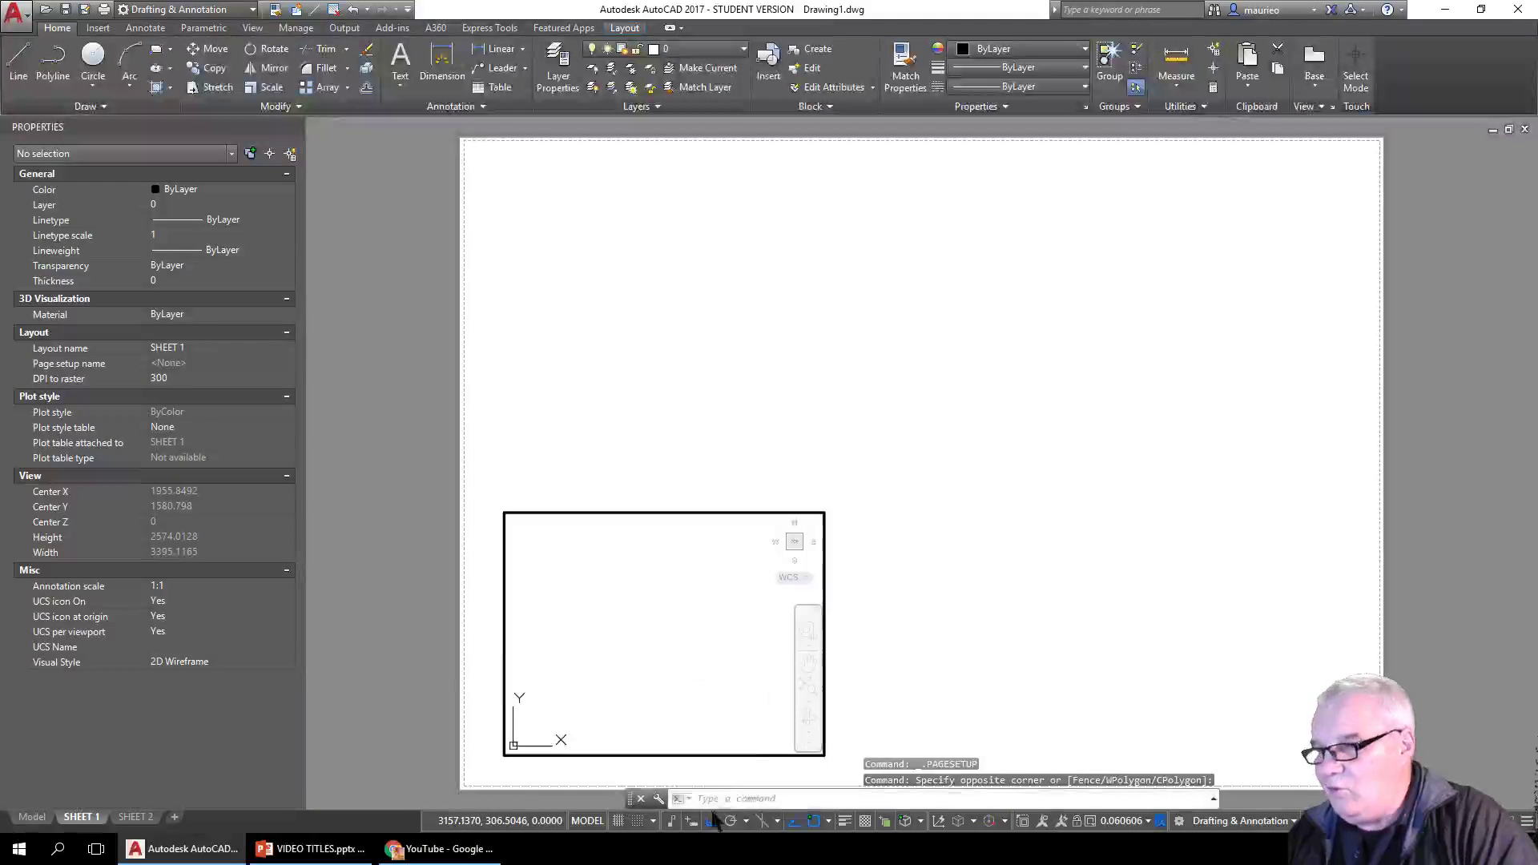
pyautogui.click(587, 820)
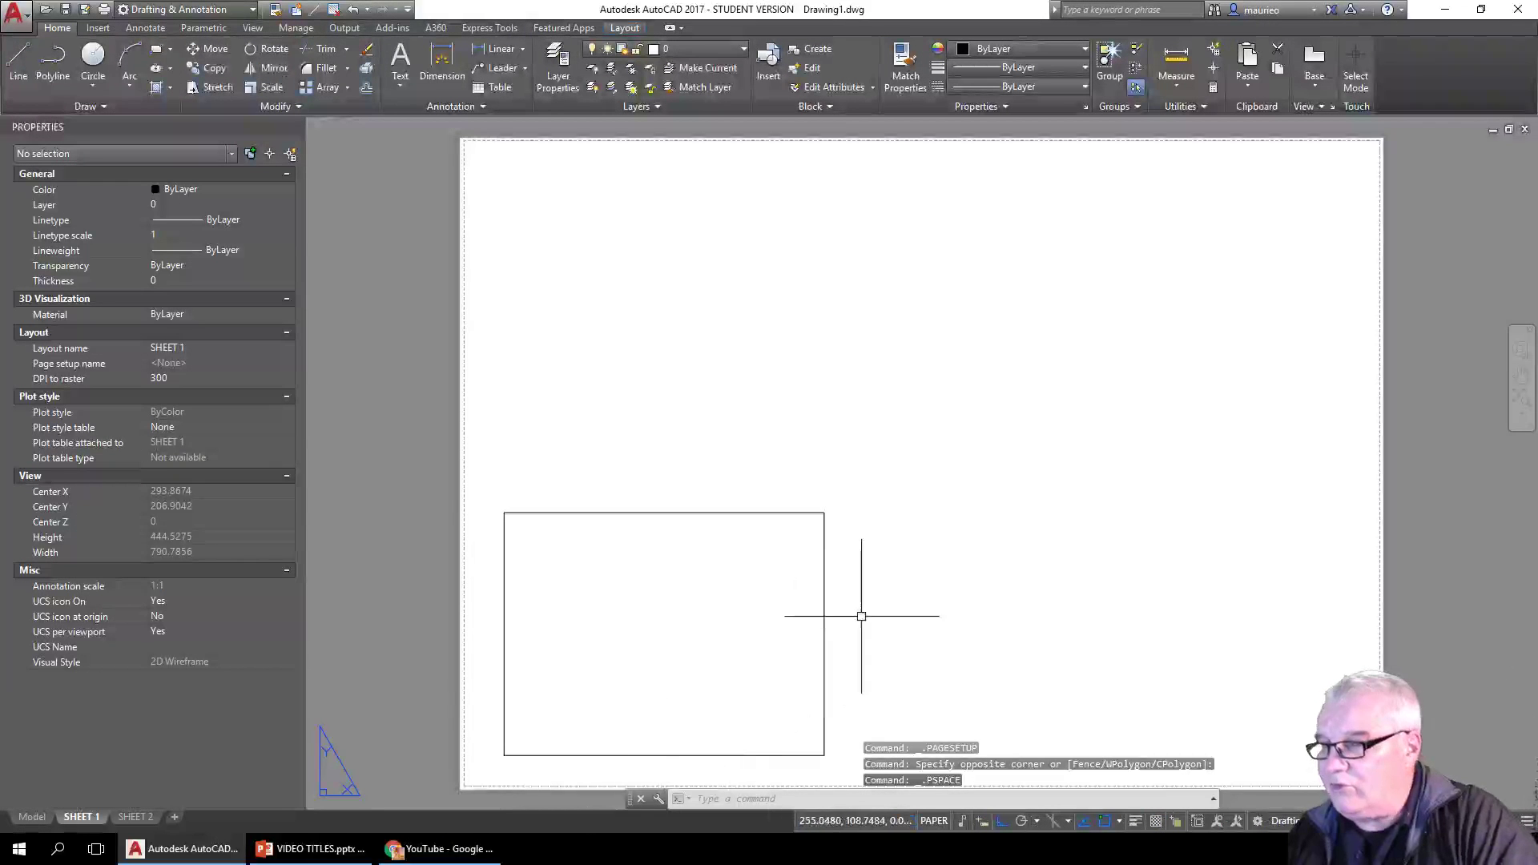
pyautogui.click(825, 631)
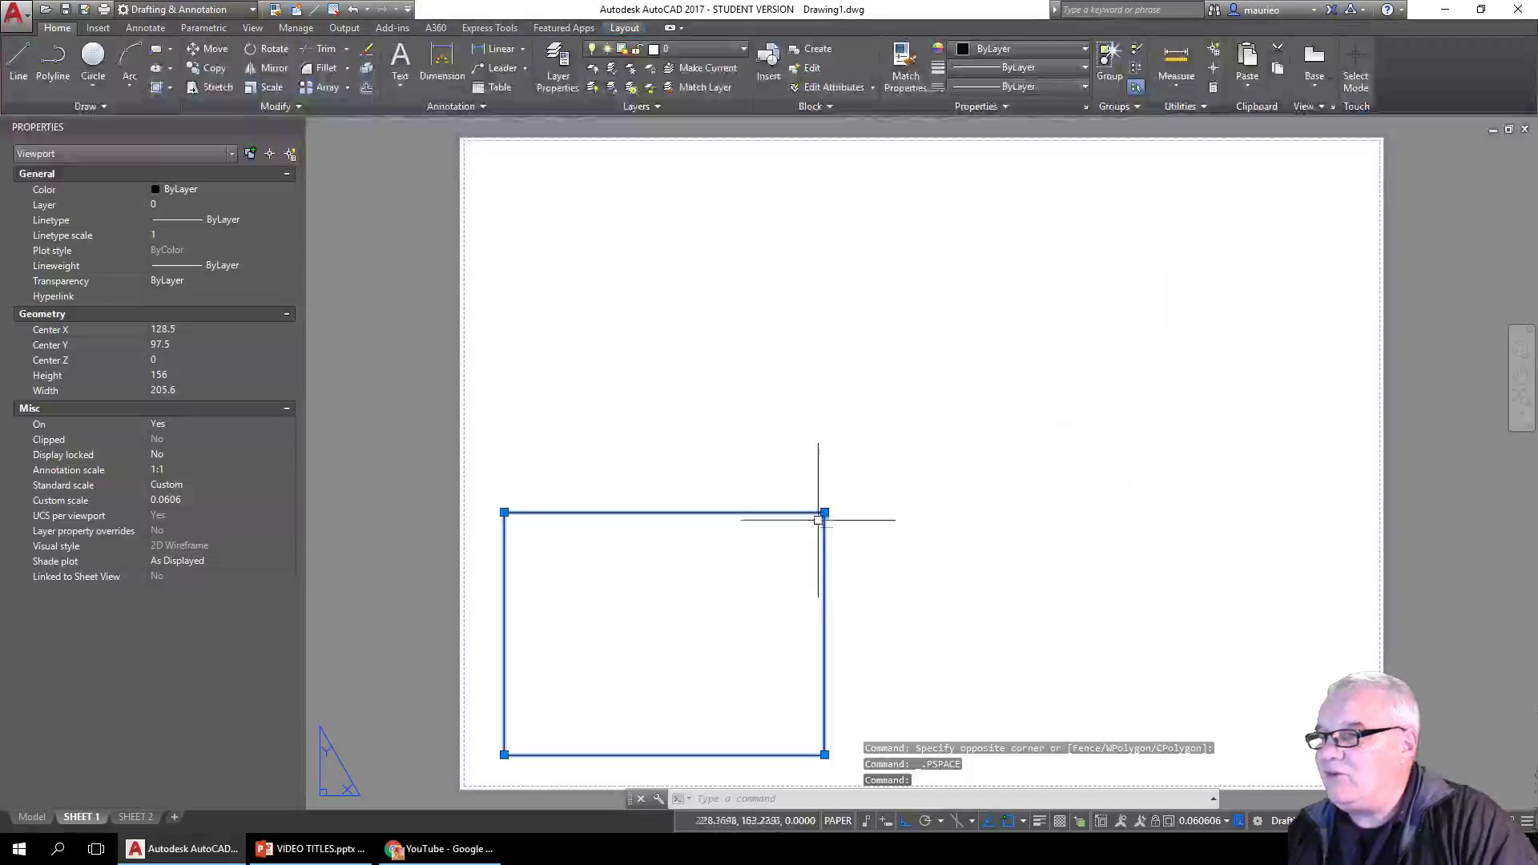
pyautogui.click(824, 511)
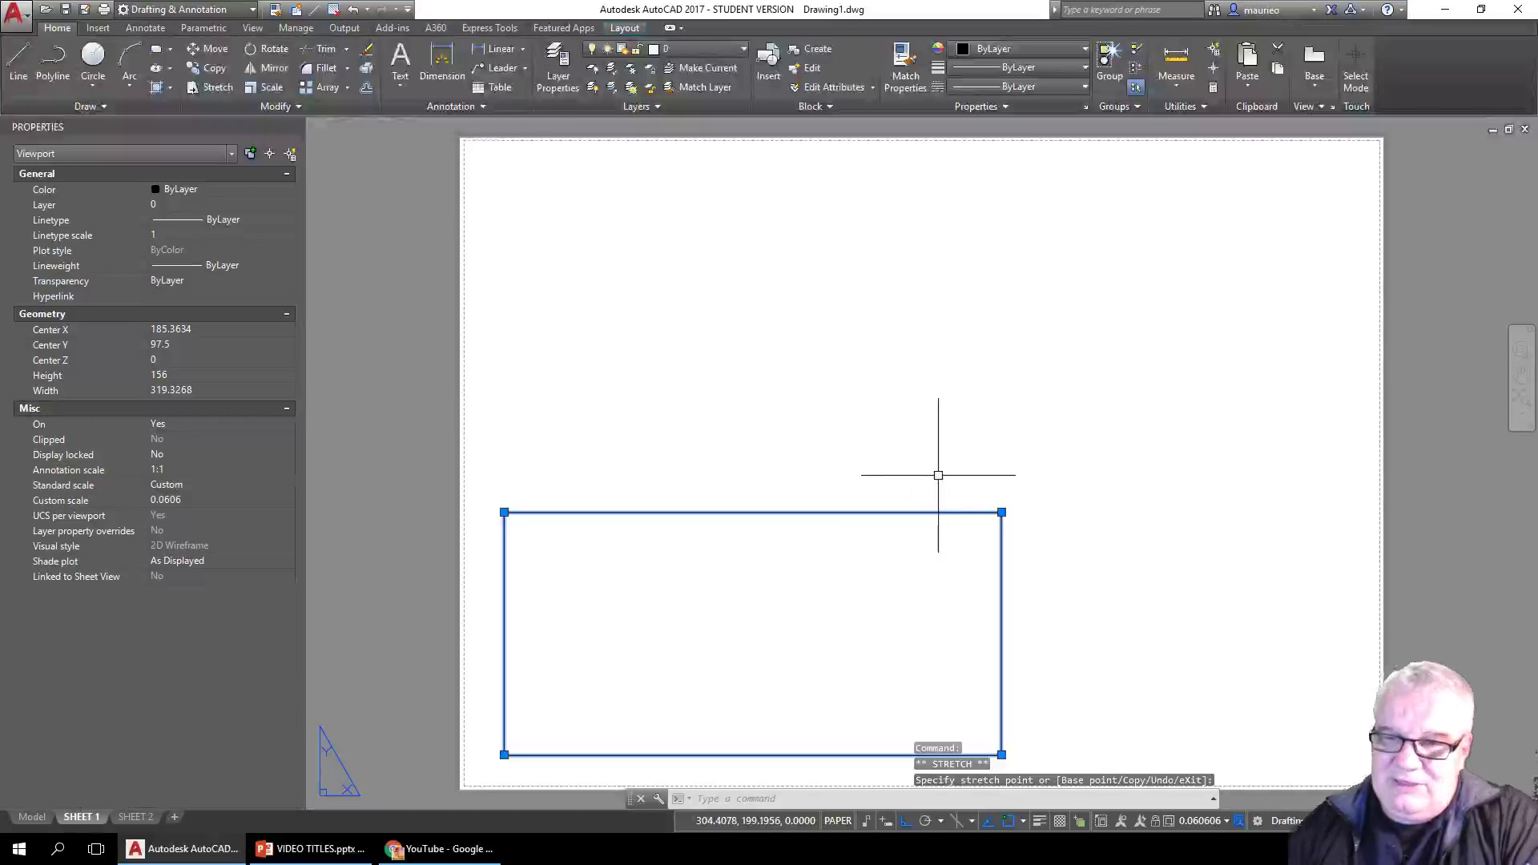
# - Start a new layout from template and select BASIC 2D CAD VIDEO A2LAND.dwt
pyautogui.rightClick(72, 816)
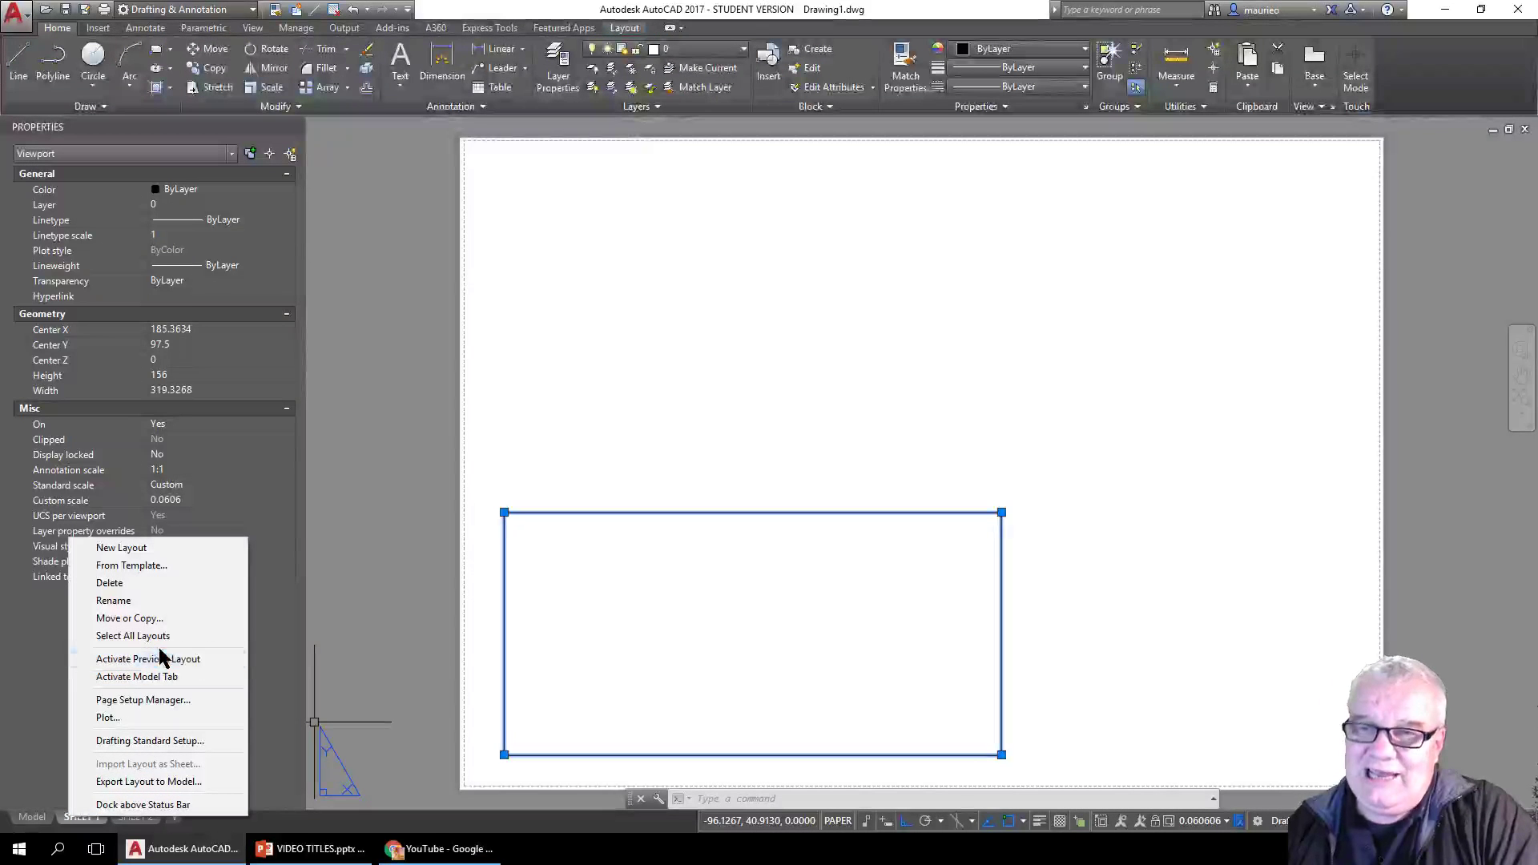
pyautogui.click(142, 566)
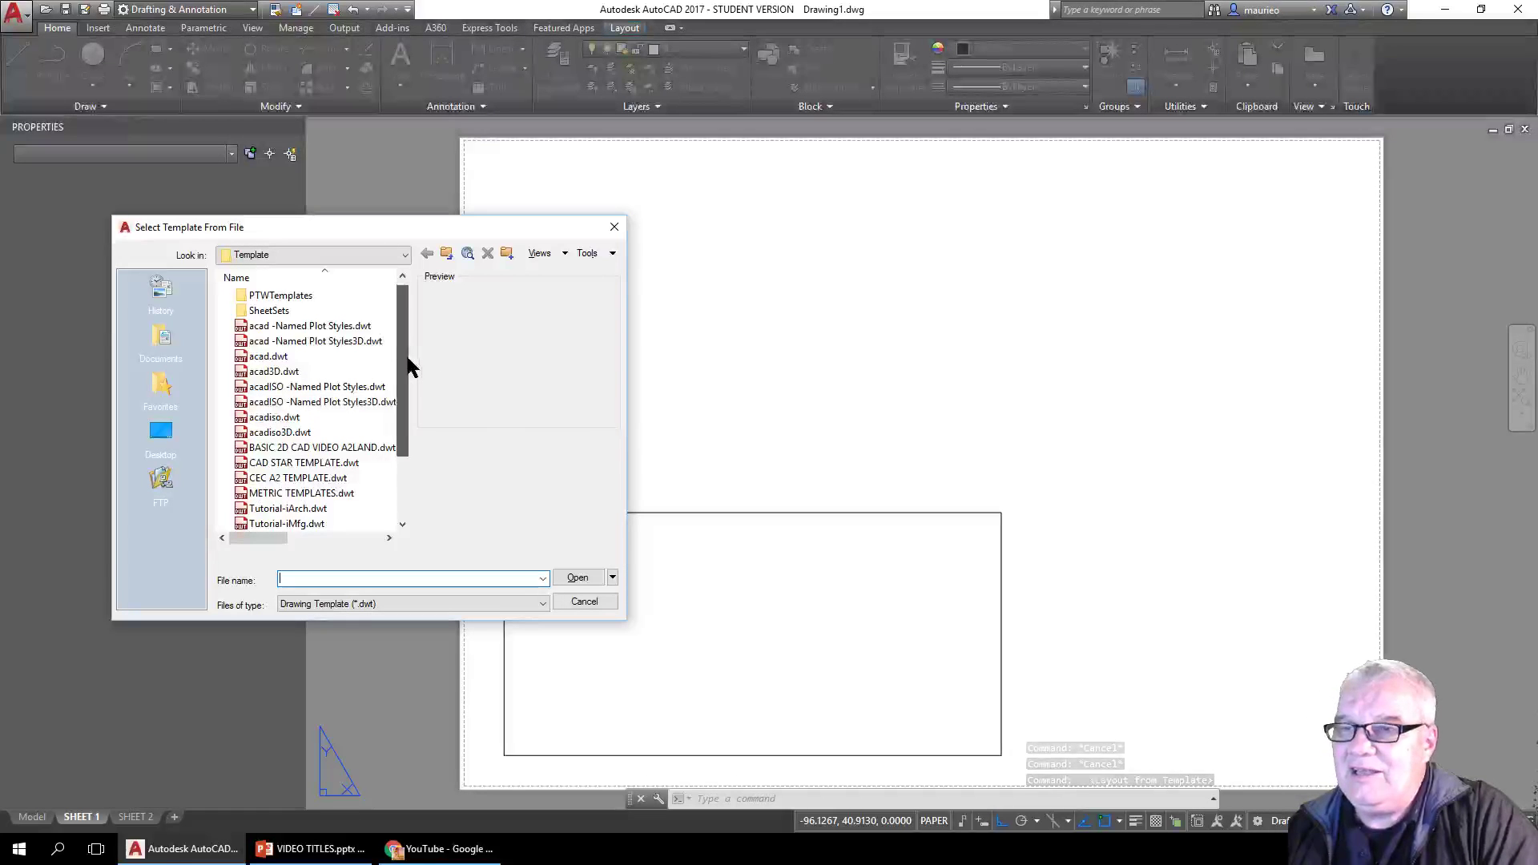
pyautogui.moveTo(408, 358); pyautogui.dragTo(413, 427)
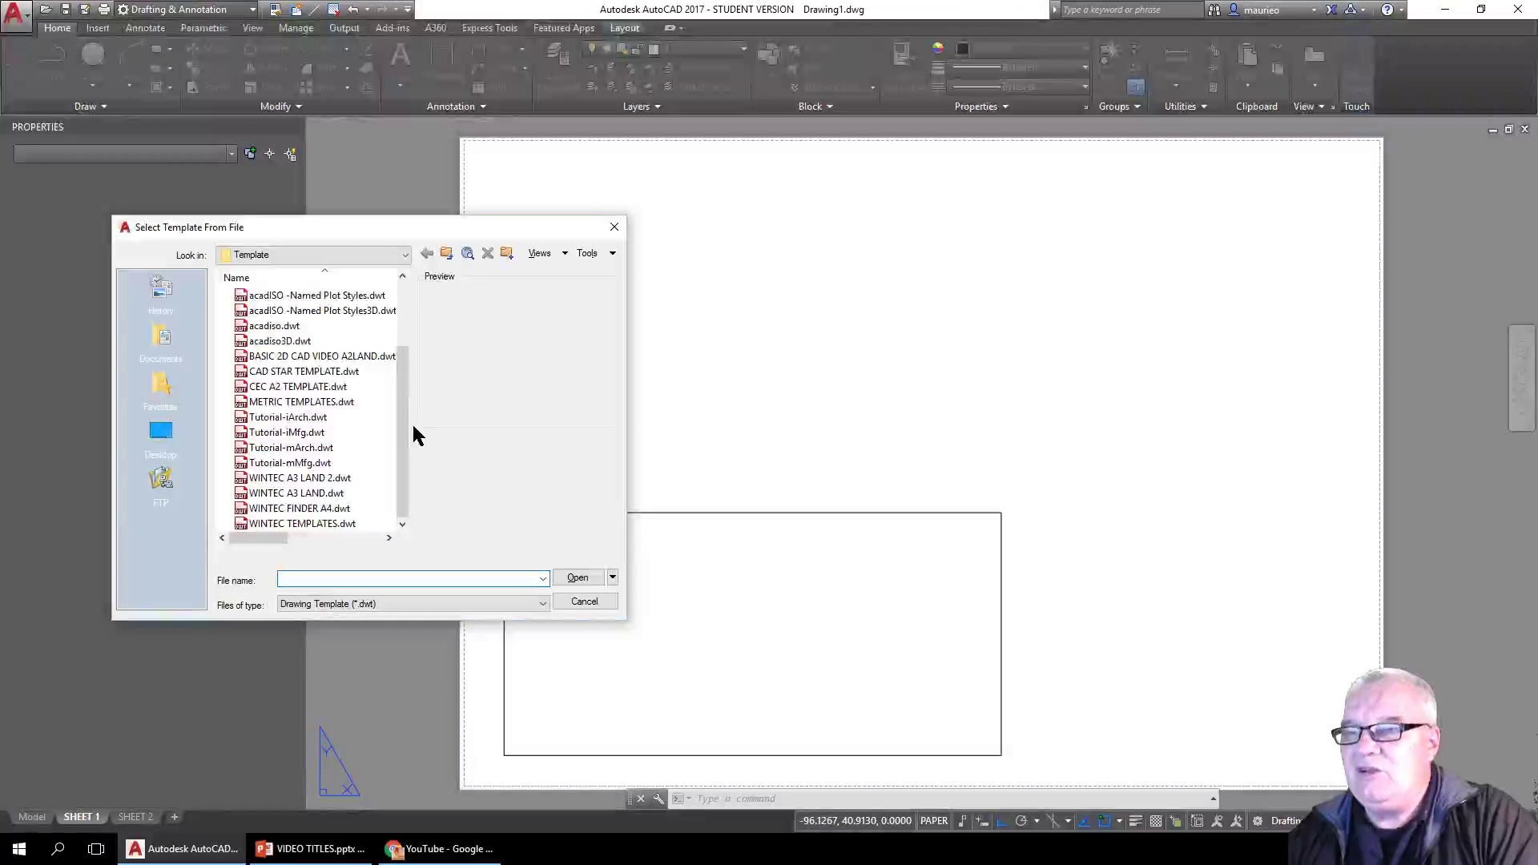
pyautogui.click(349, 362)
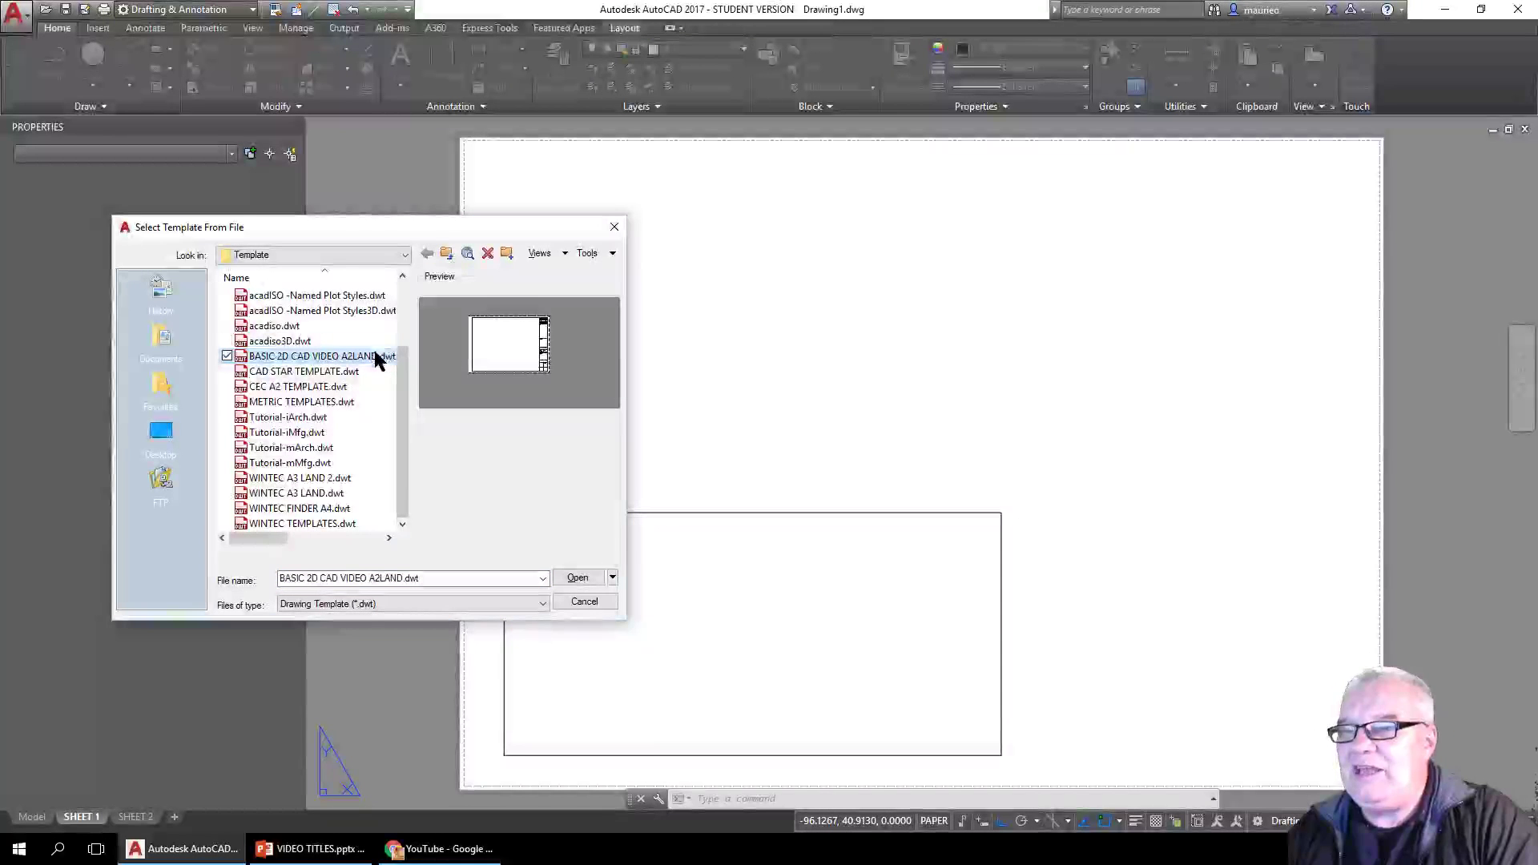
# - Import the A2 LANDSCAPE title-block layout from the template and open its layout tab
pyautogui.doubleClick(374, 355)
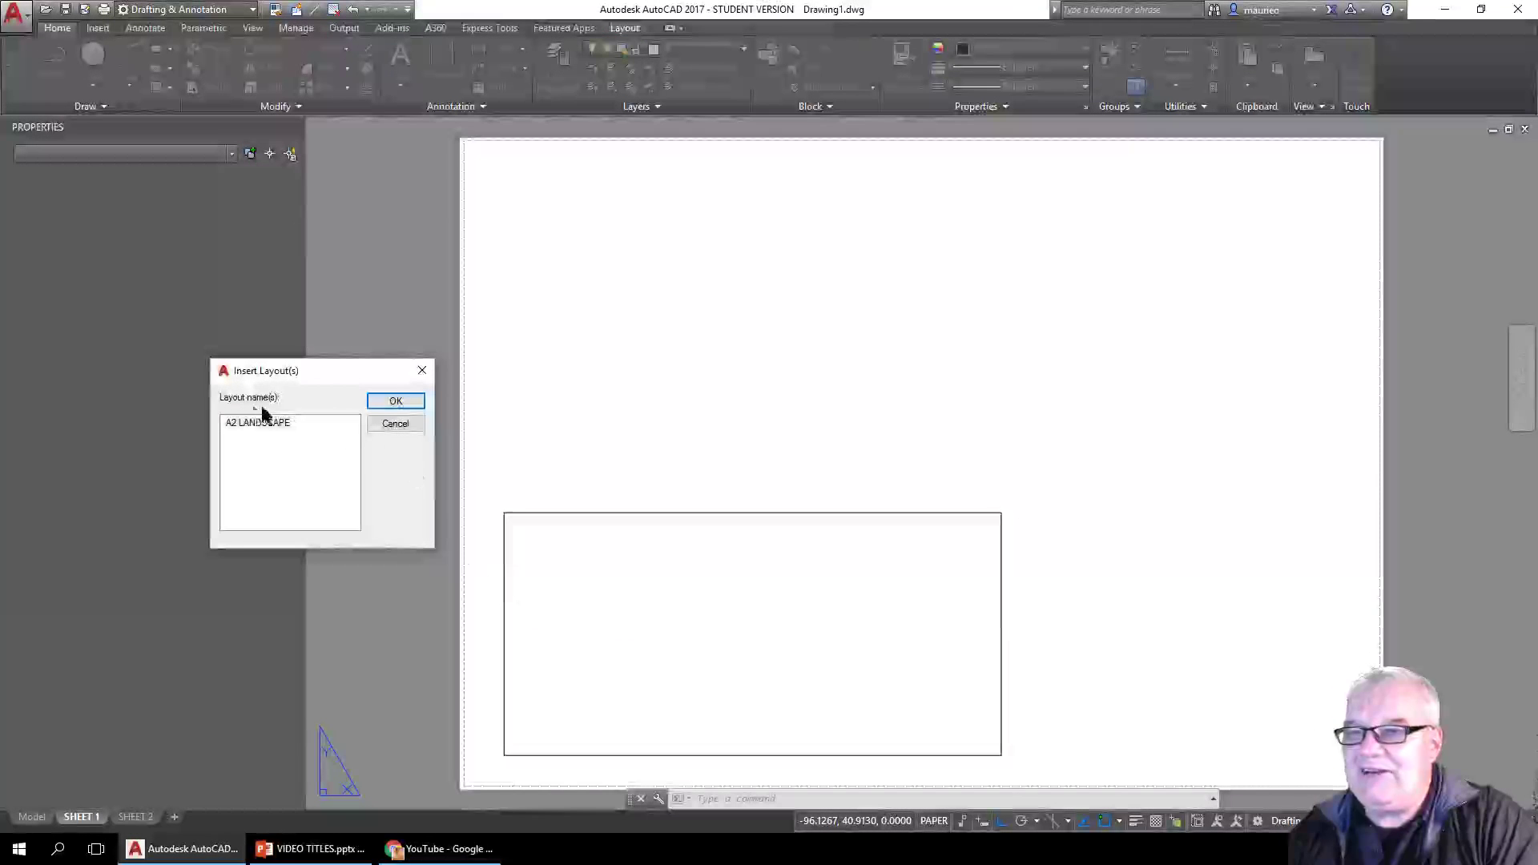
pyautogui.click(248, 425)
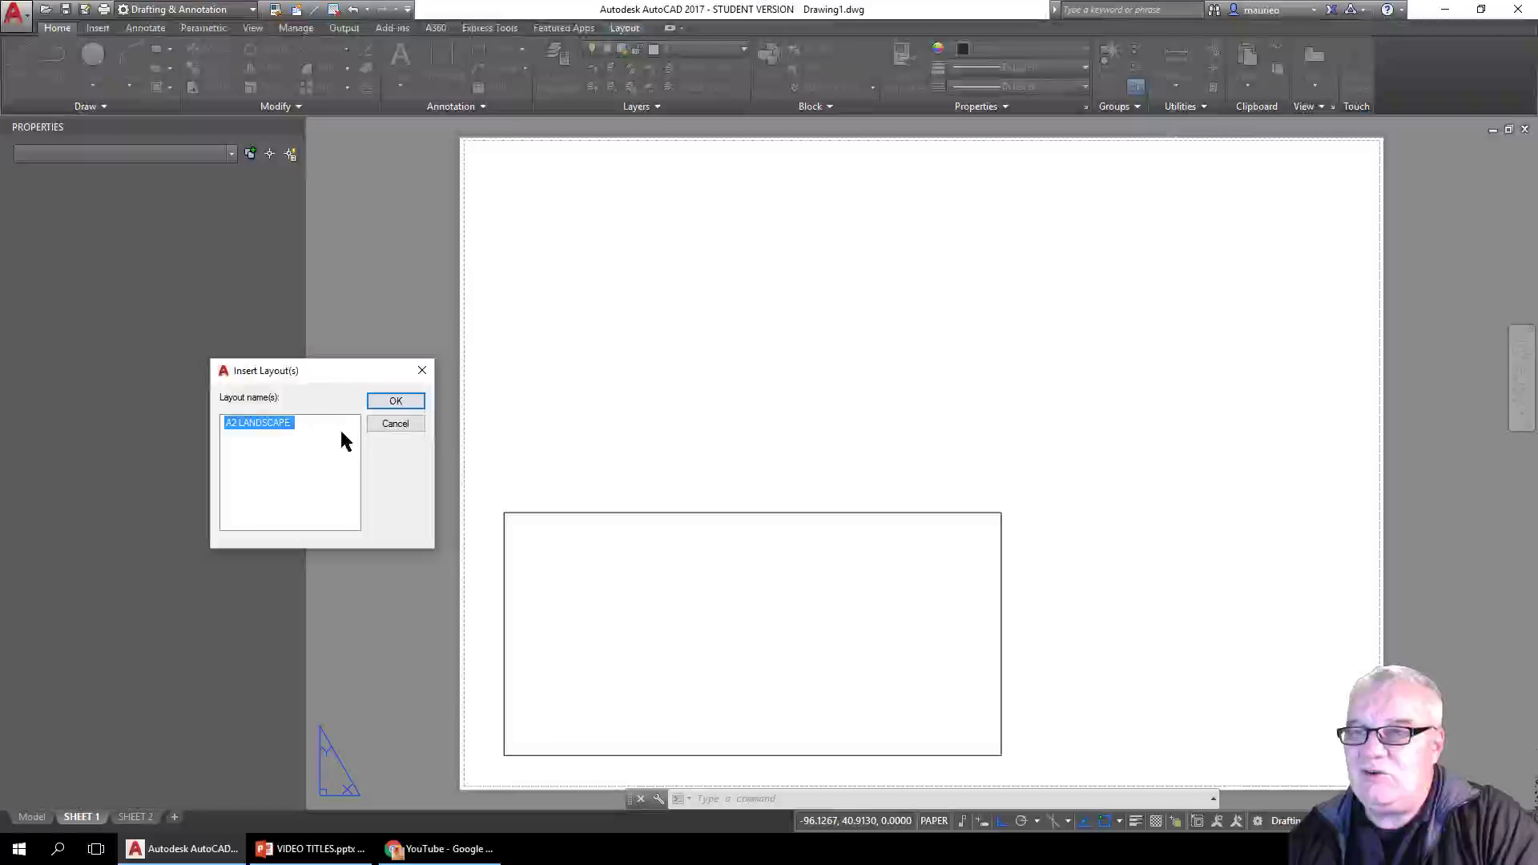
pyautogui.click(373, 401)
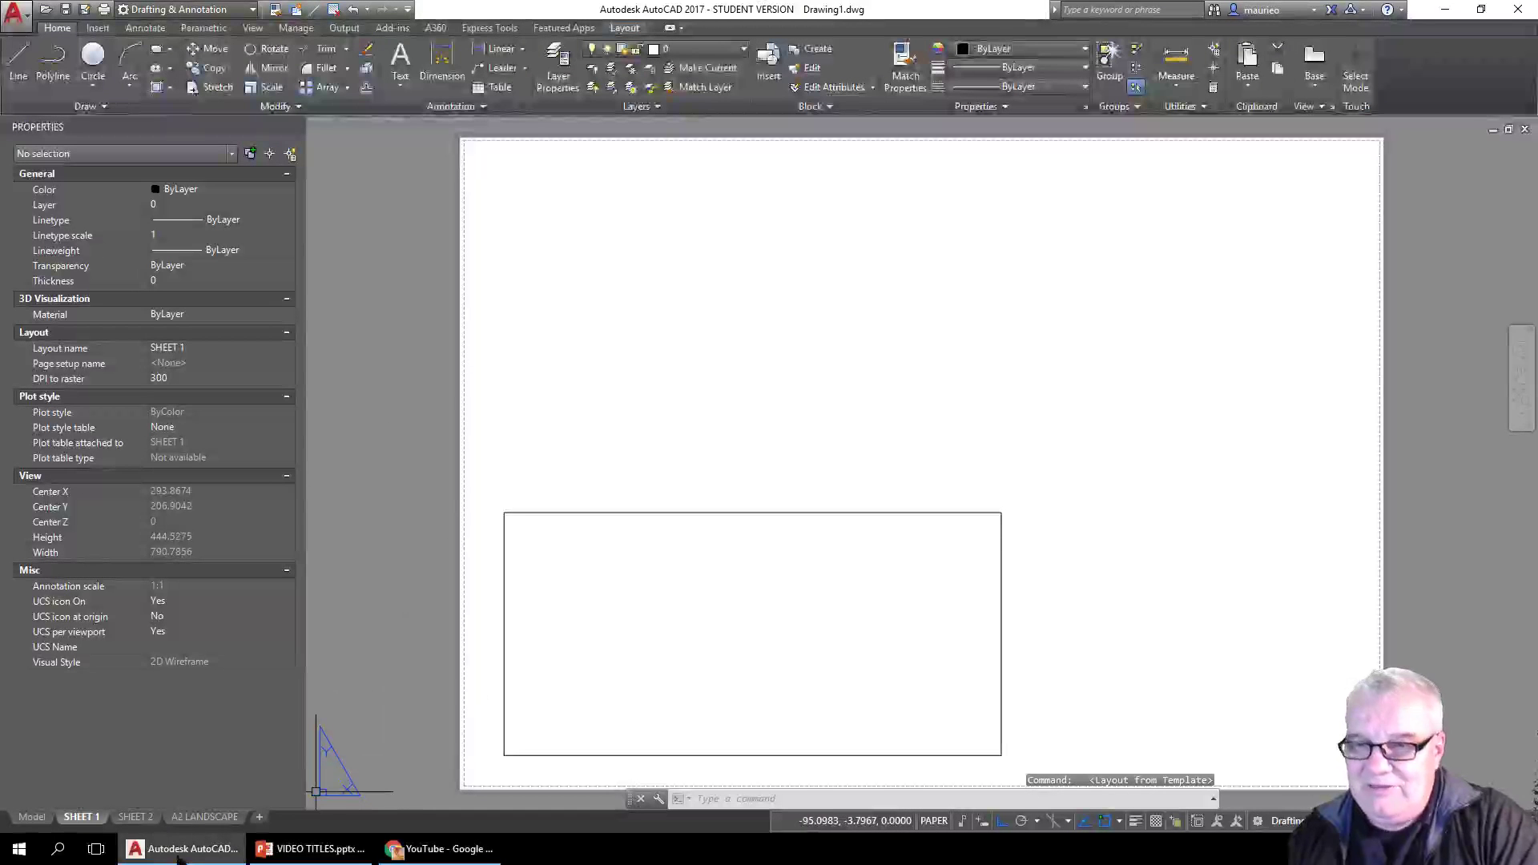
pyautogui.click(185, 817)
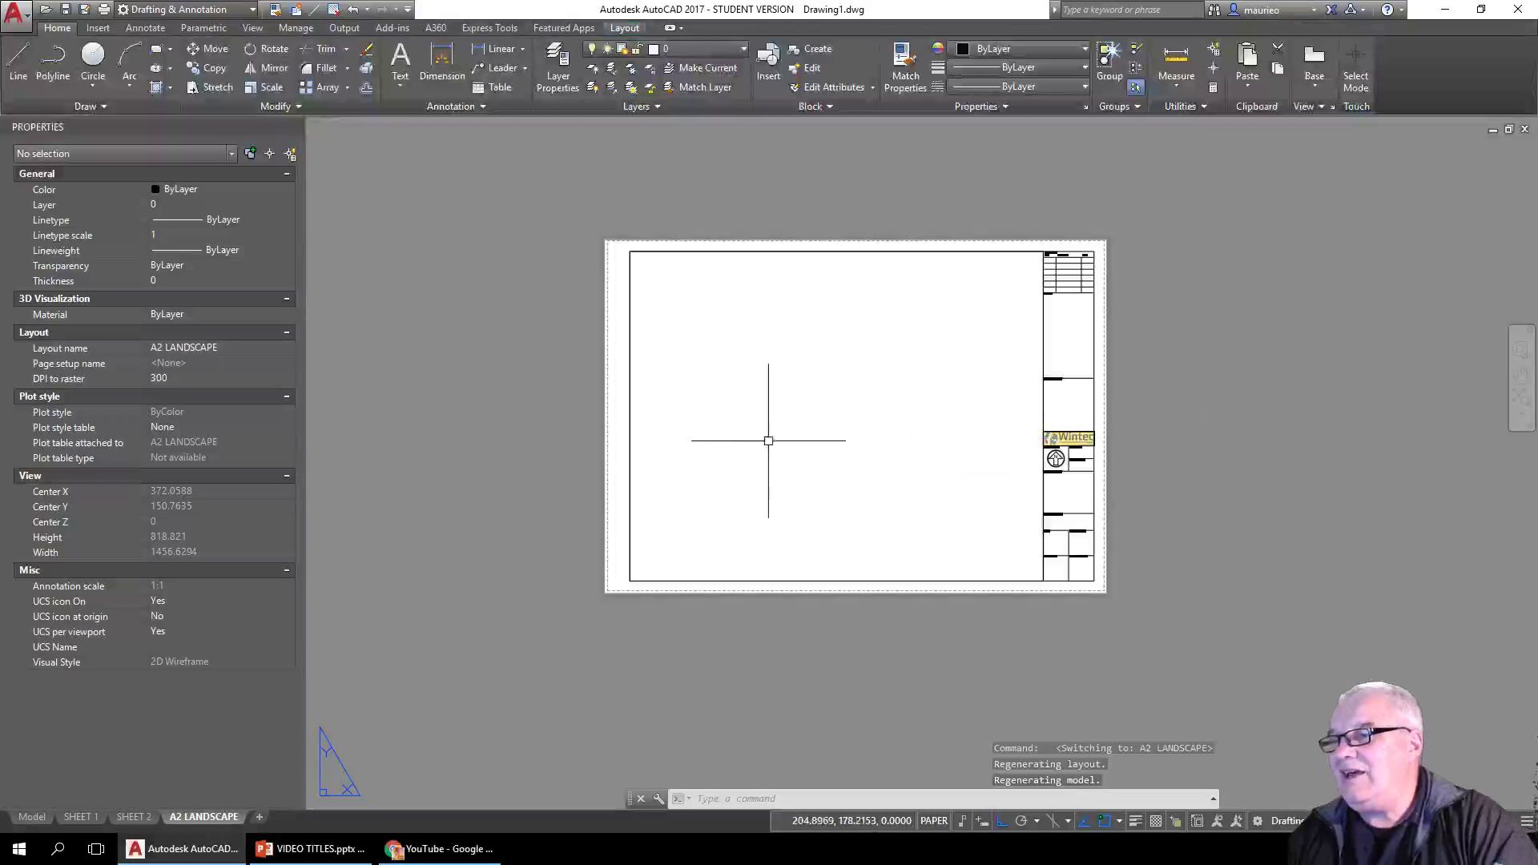
pyautogui.scroll(-5, 943, 421)
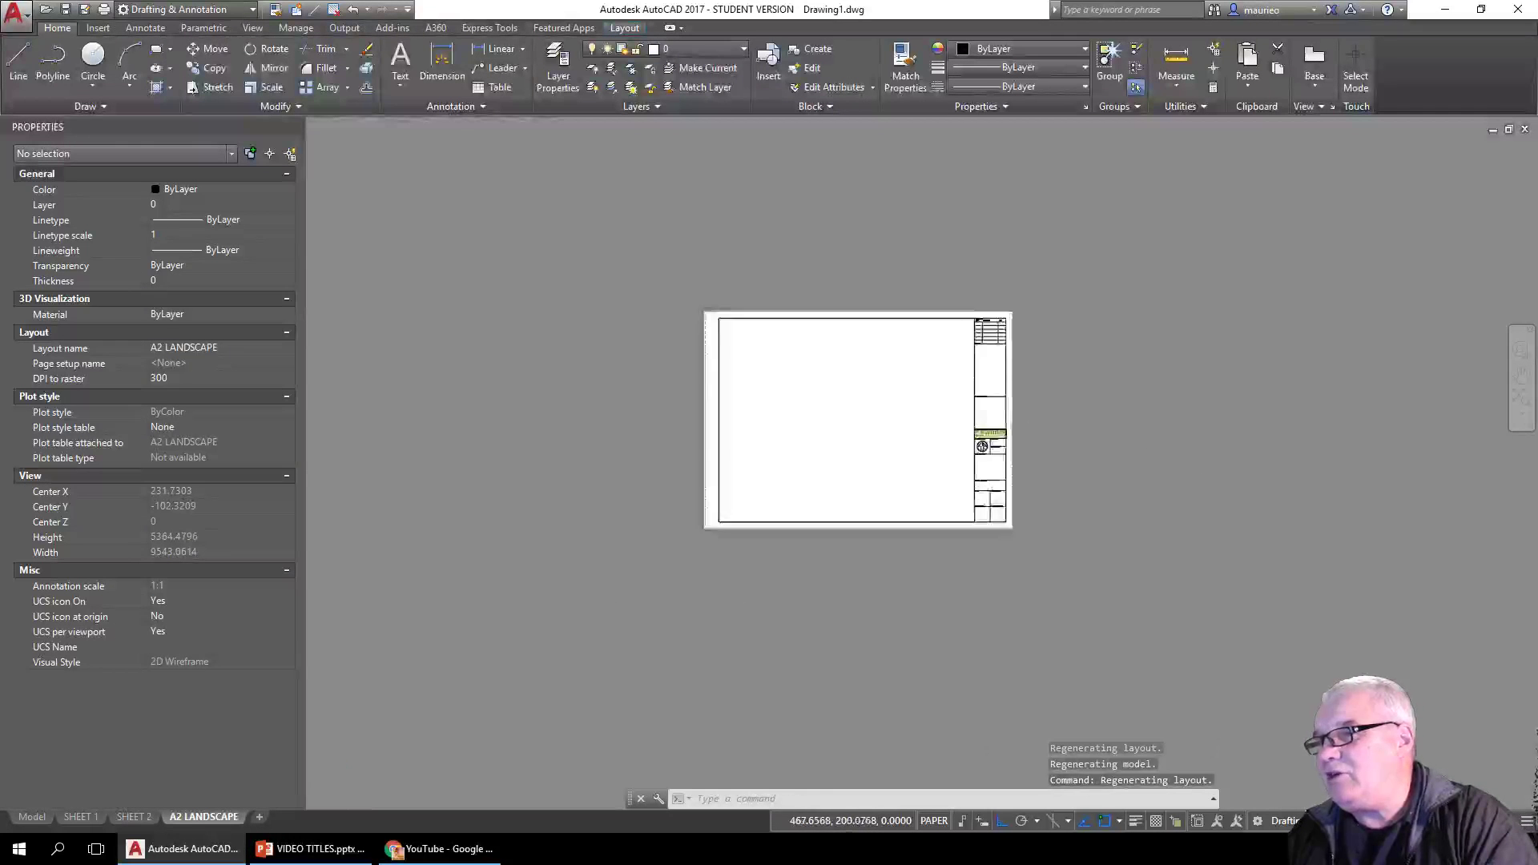
pyautogui.scroll(5, 947, 422)
# - Switch the A2 LANDSCAPE layout from paper space to the viewport's model space
pyautogui.scroll(5, 961, 425)
pyautogui.scroll(-4, 970, 427)
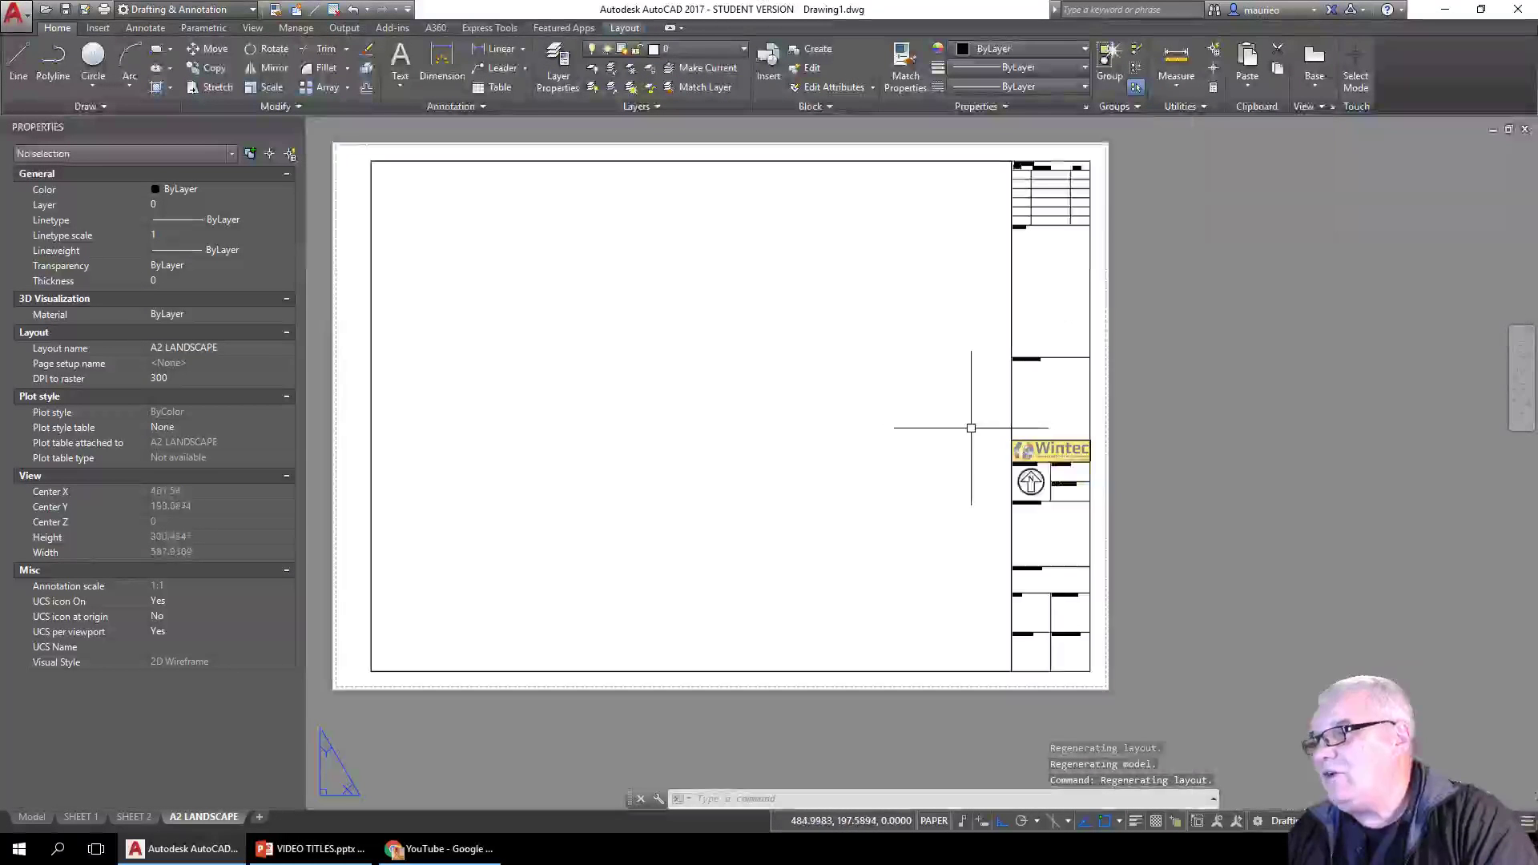
pyautogui.scroll(5, 1050, 240)
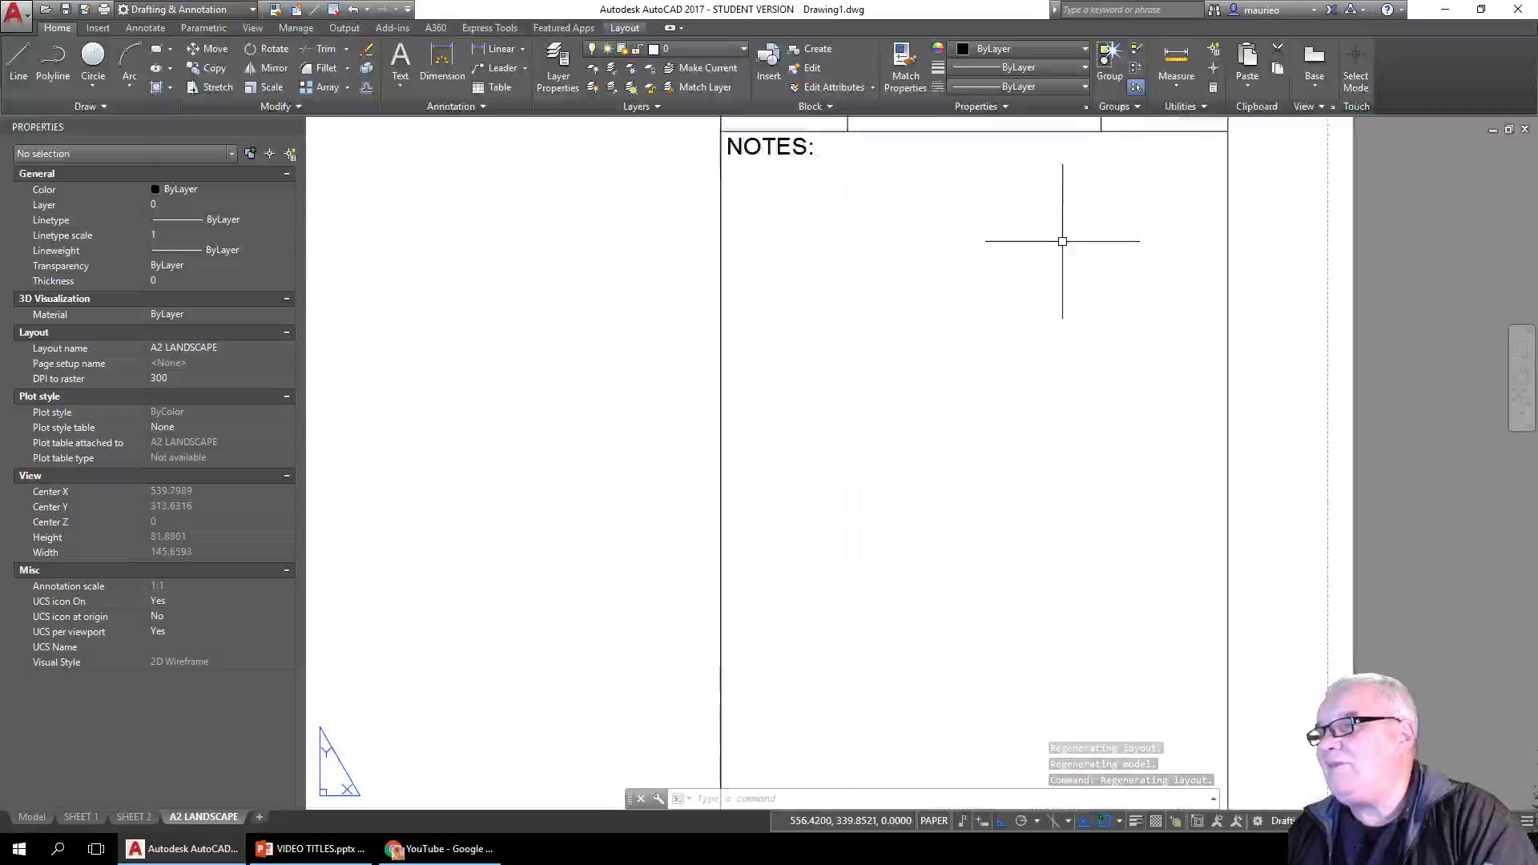
pyautogui.scroll(-6, 1062, 241)
pyautogui.scroll(-2, 784, 439)
pyautogui.scroll(2, 785, 439)
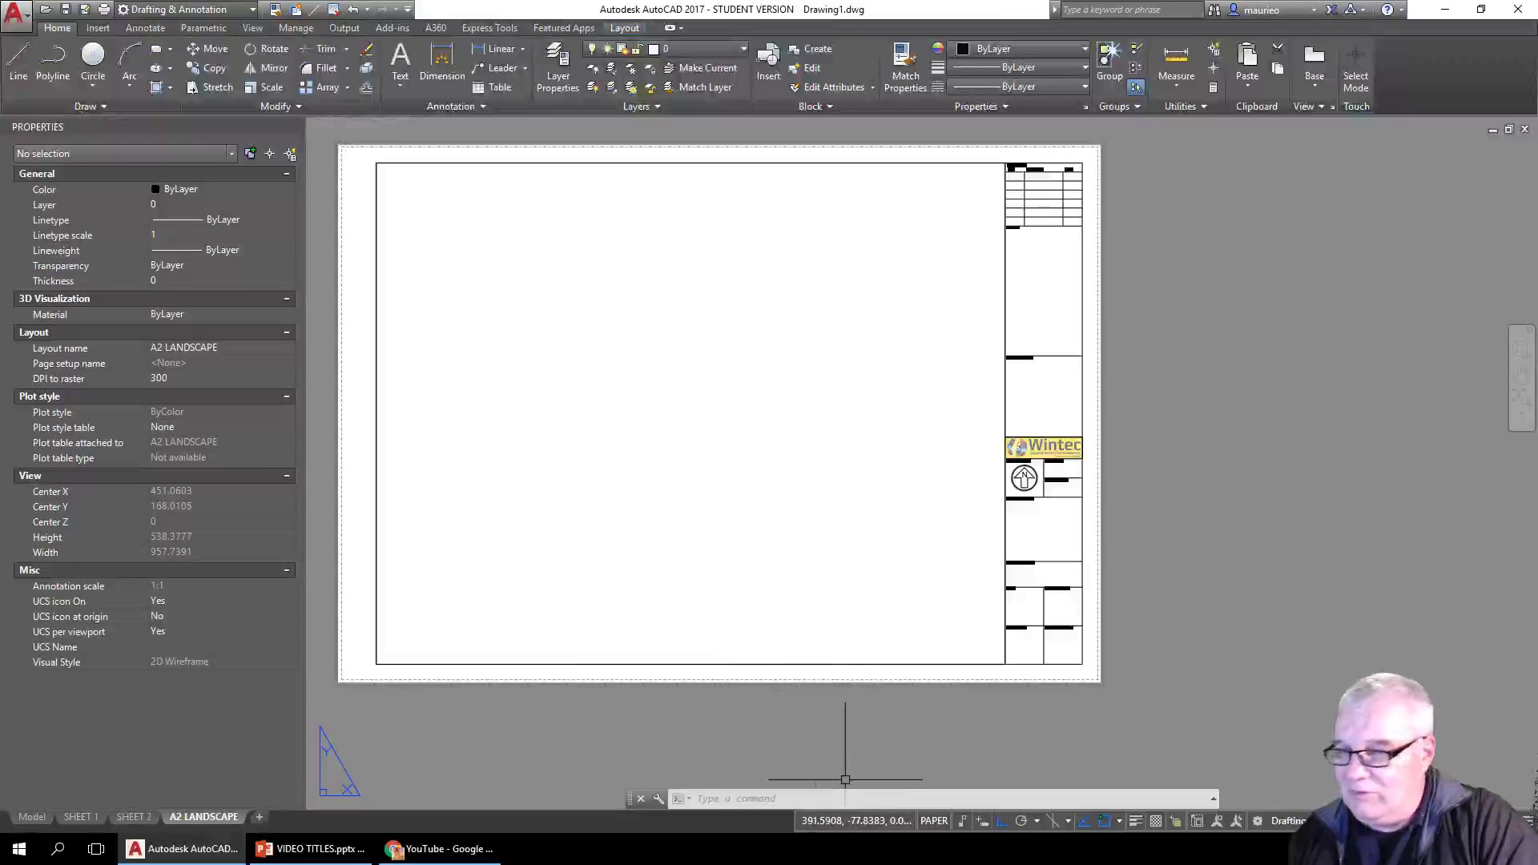
pyautogui.click(934, 820)
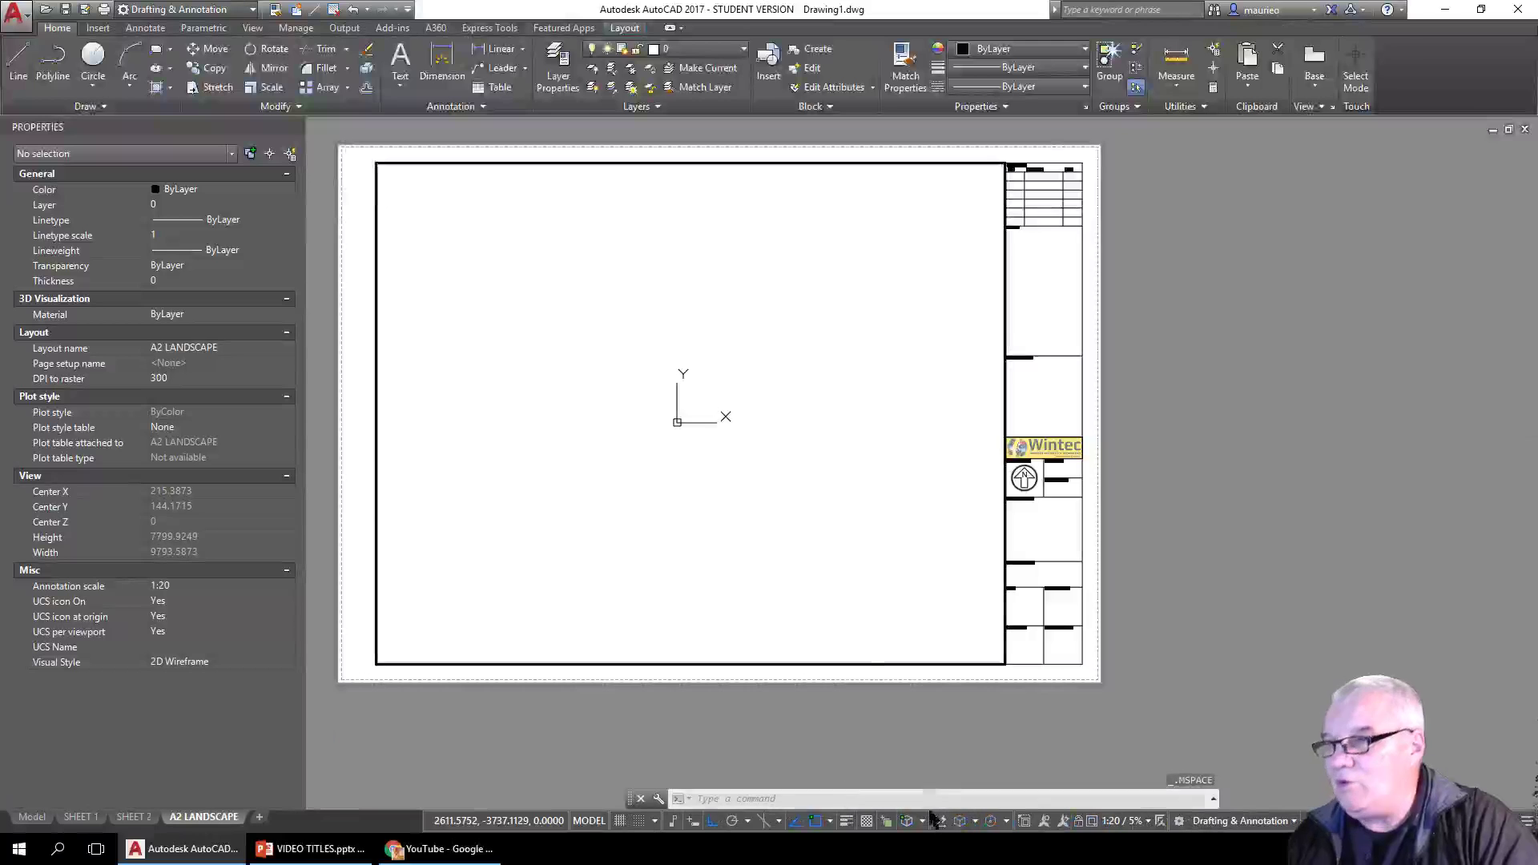
pyautogui.scroll(-2, 702, 352)
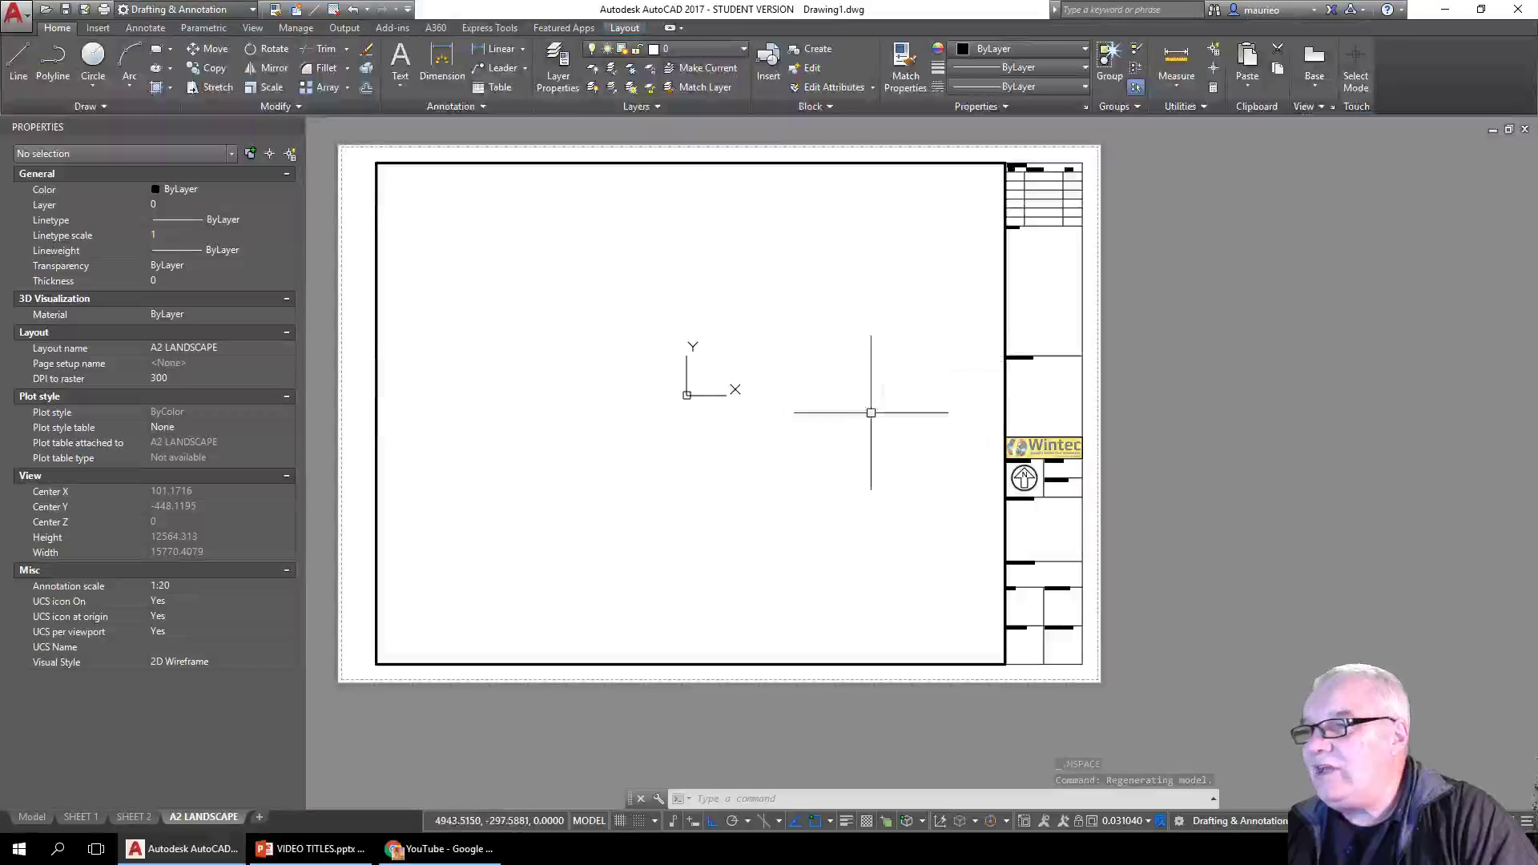
# - Zoom the viewport to the drawing extents with Z, E
pyautogui.write('z')
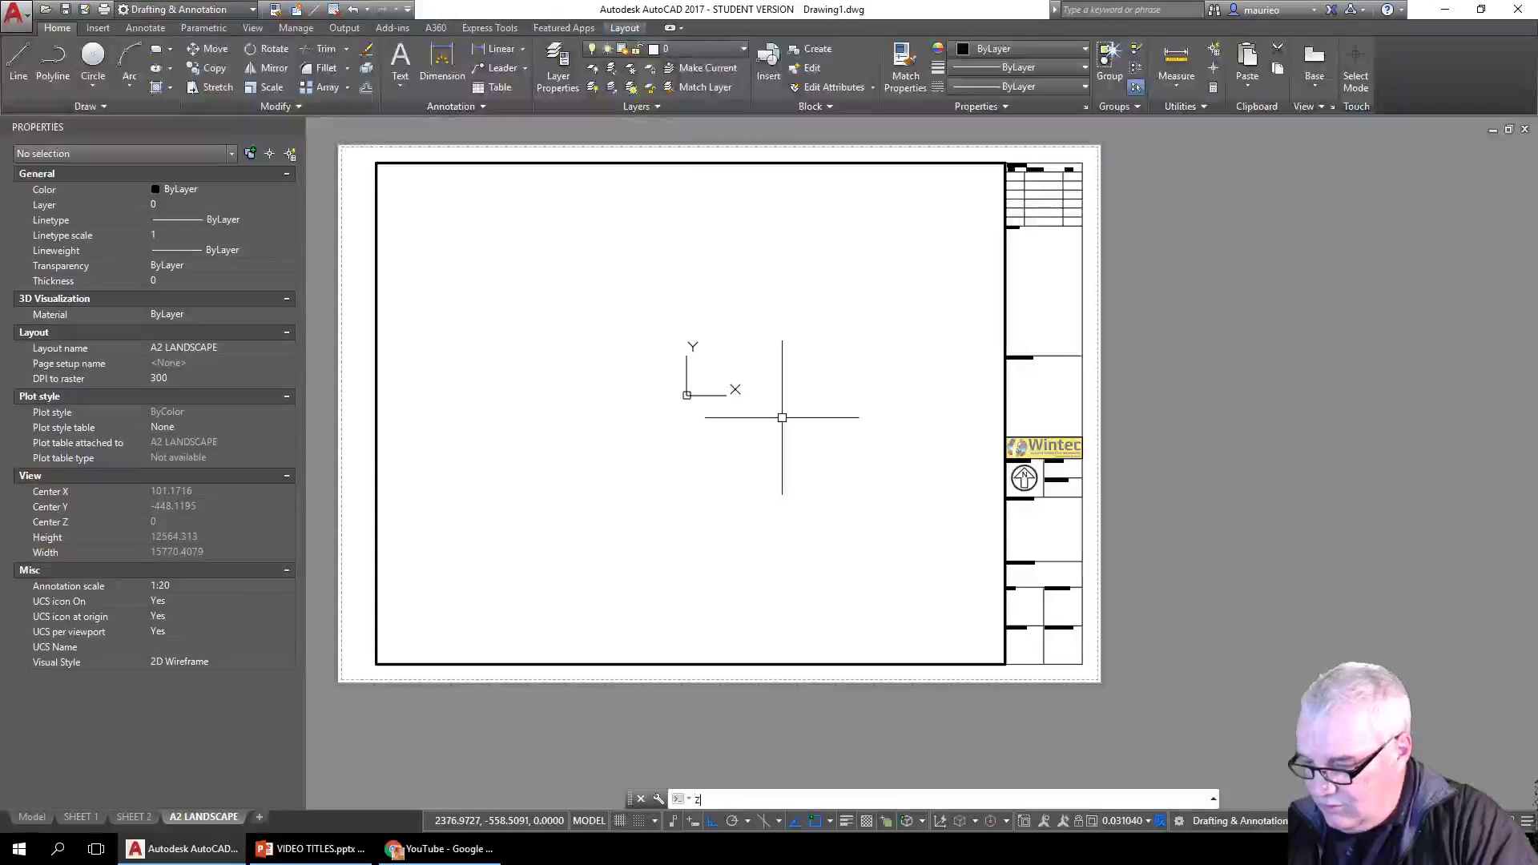
pyautogui.press('Return')
pyautogui.write('e')
pyautogui.press('Return')
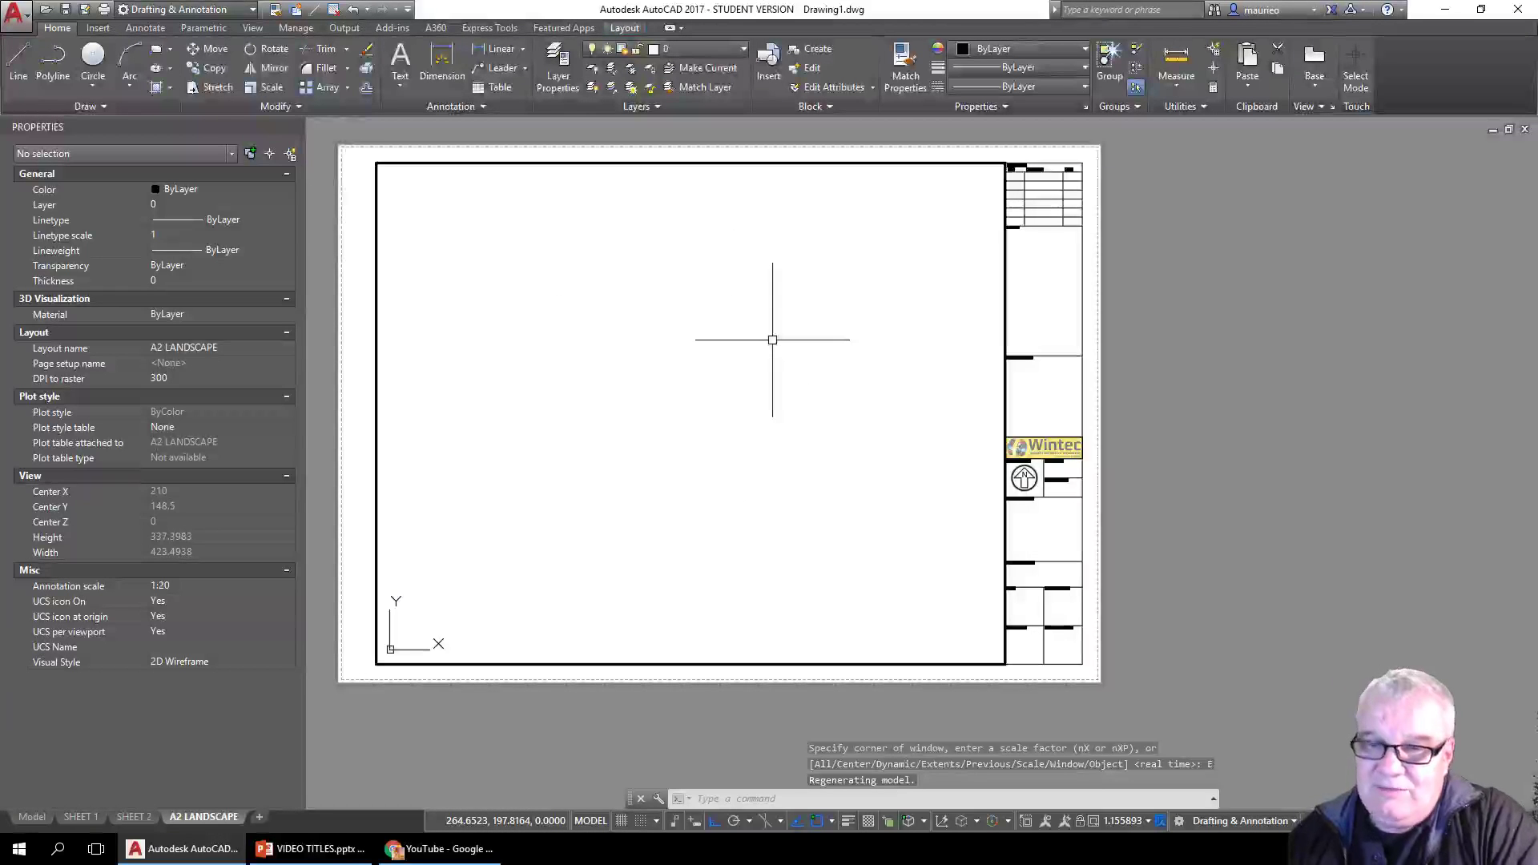
pyautogui.click(32, 816)
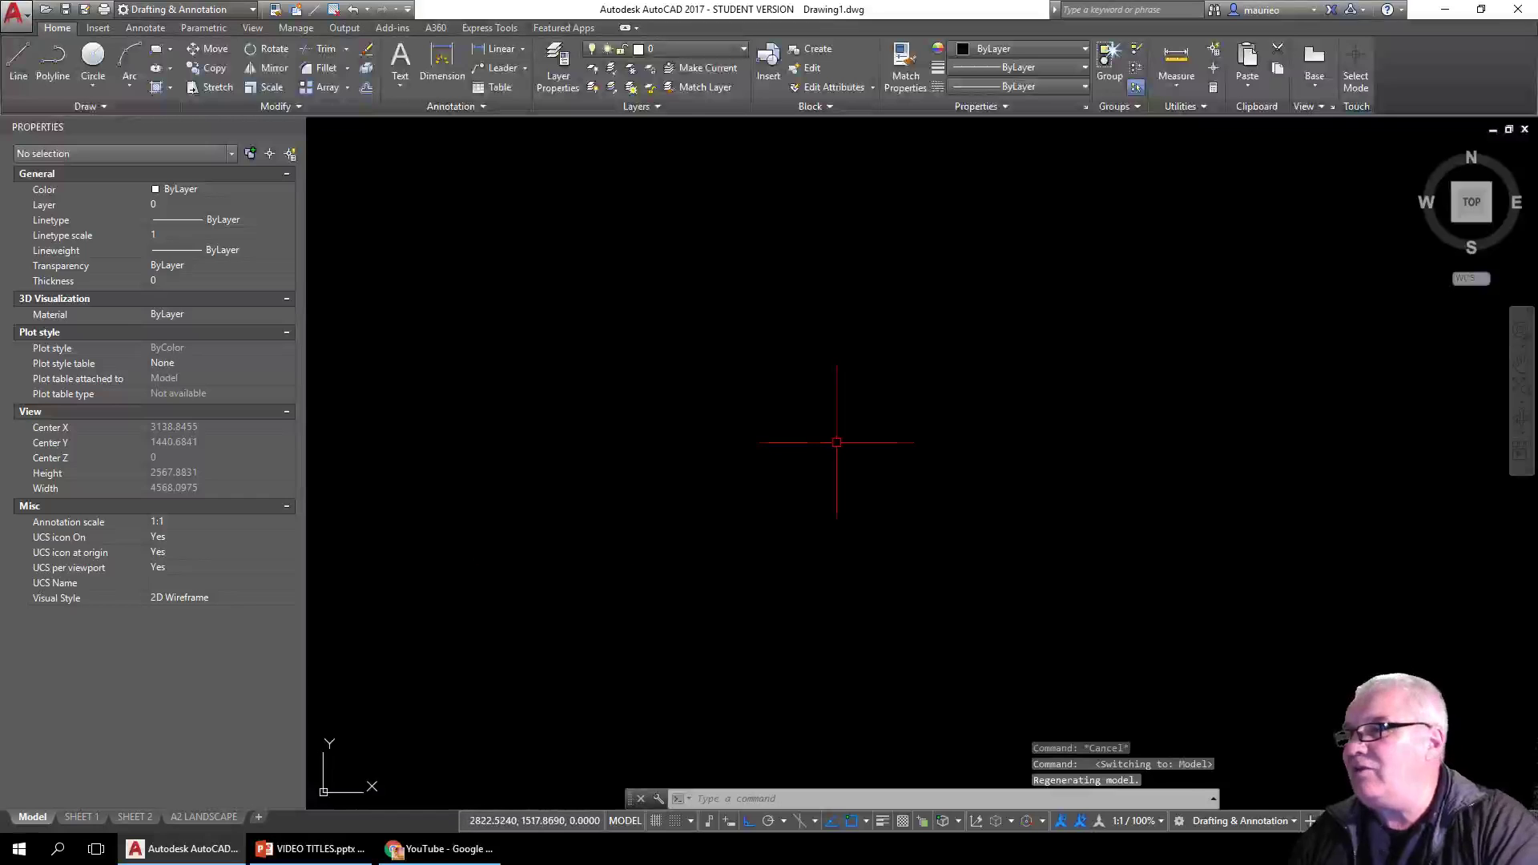
pyautogui.scroll(5, 836, 442)
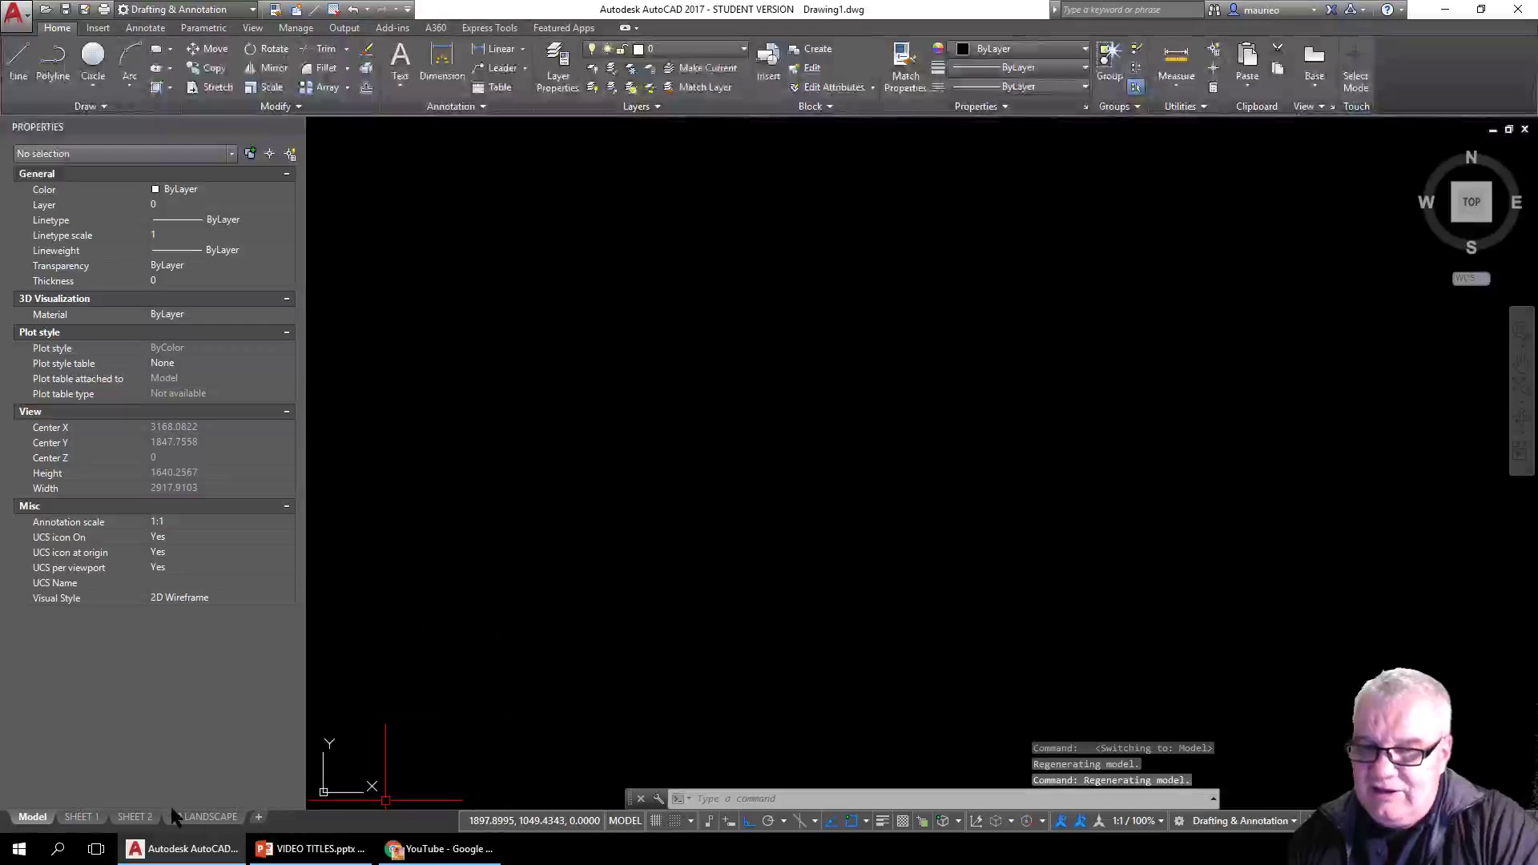
pyautogui.click(189, 818)
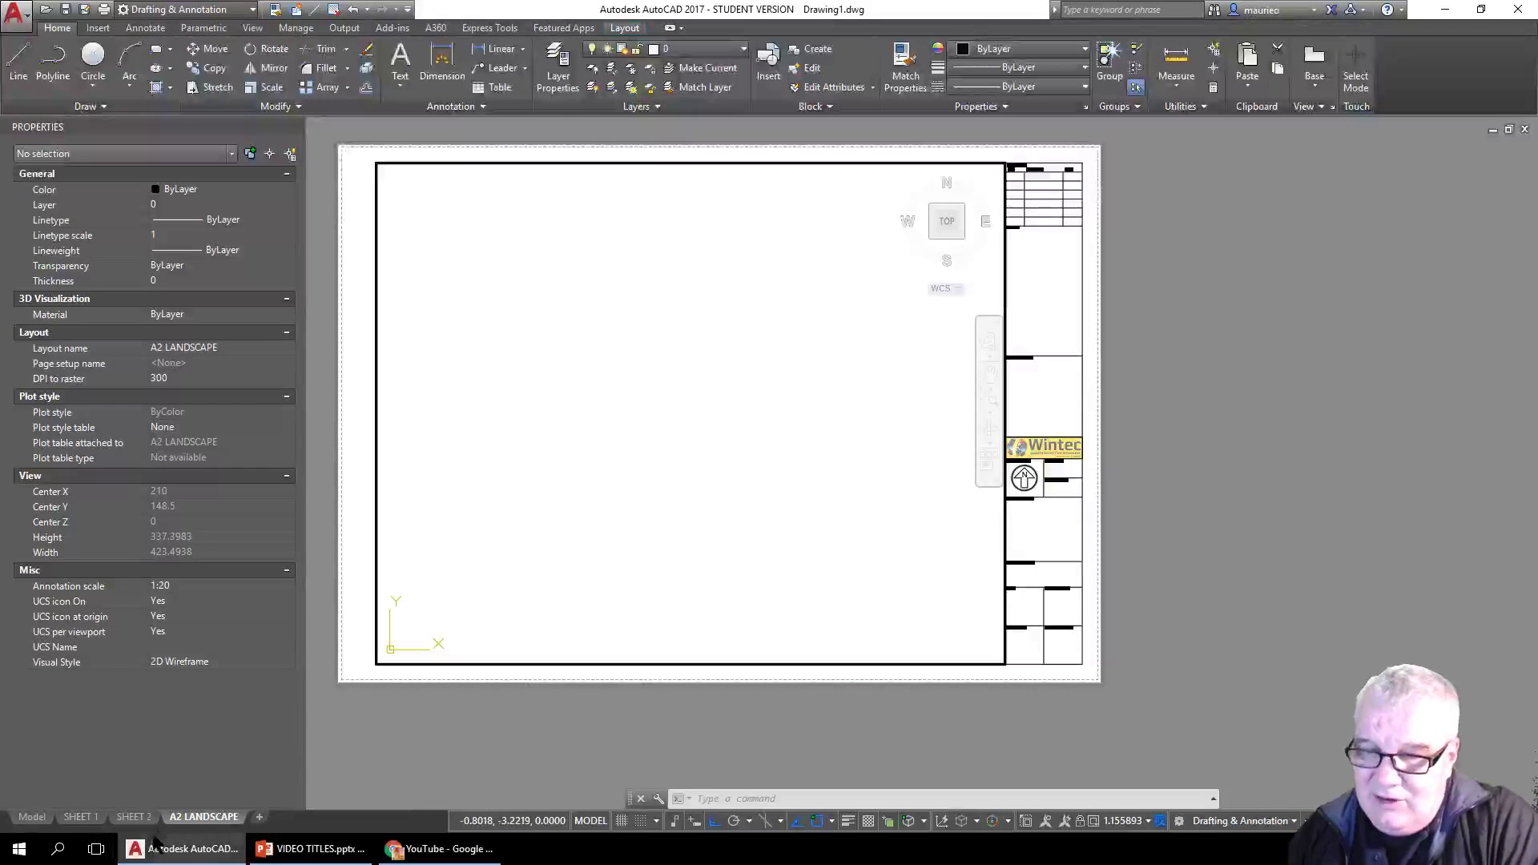
# - Rename the A2 LANDSCAPE layout tab to 'SHEET 3', correcting a mistyped start
pyautogui.rightClick(178, 817)
pyautogui.click(232, 600)
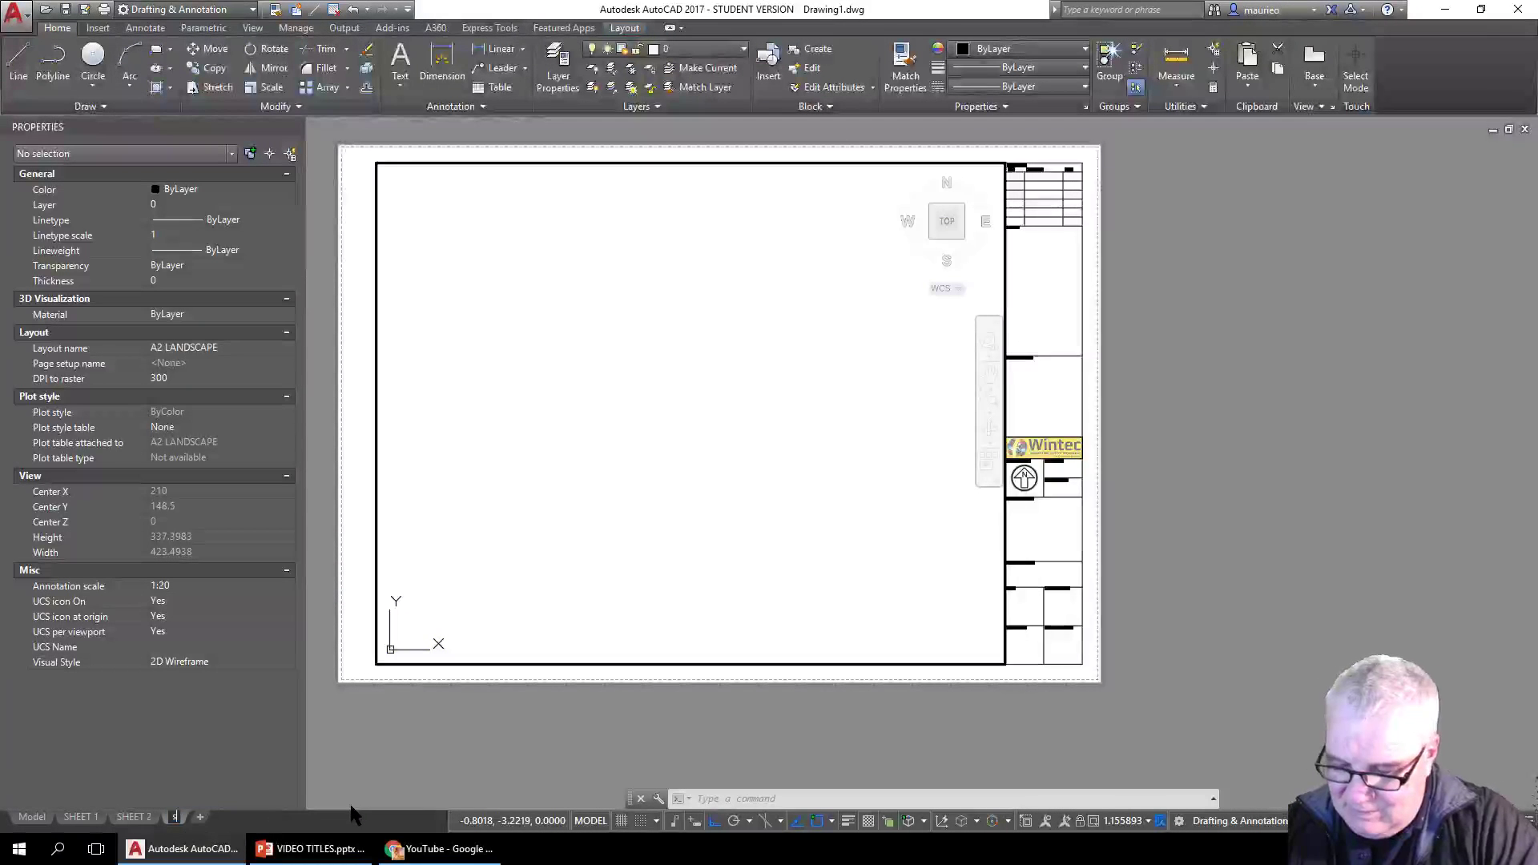
pyautogui.write('he')
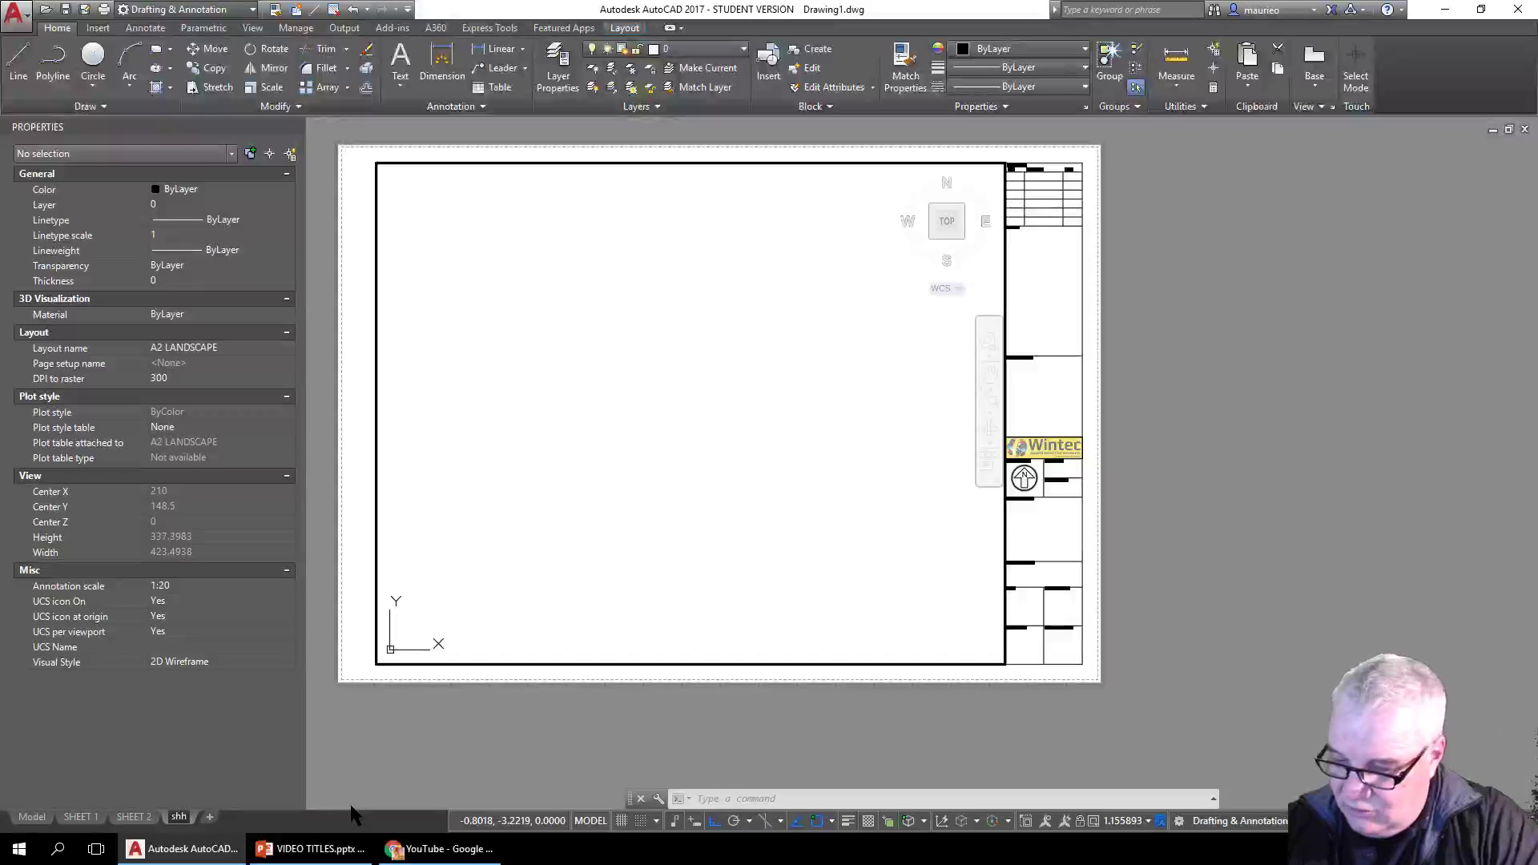
pyautogui.write('e')
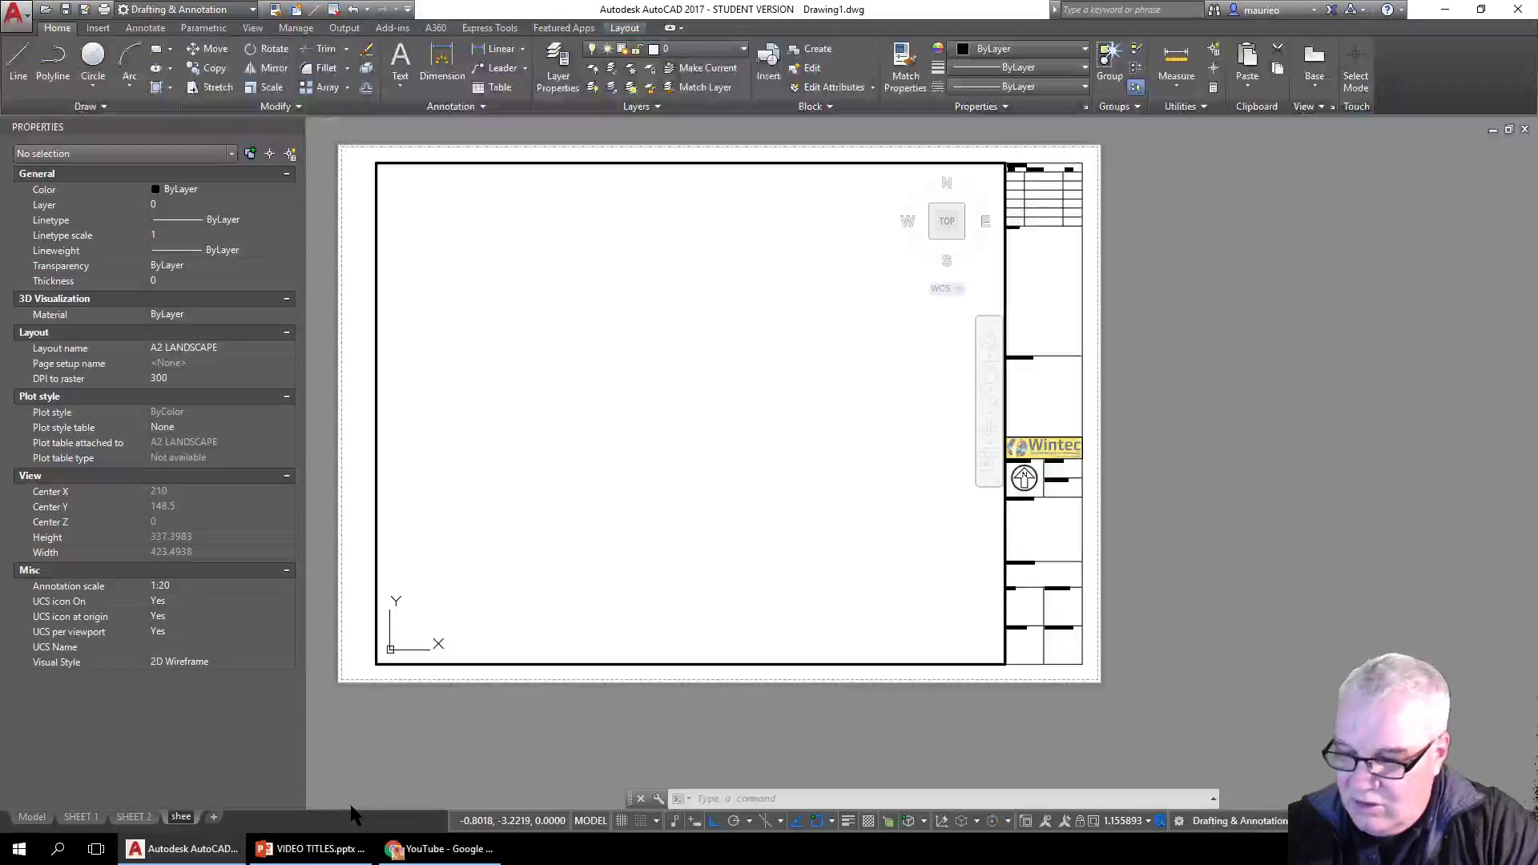
pyautogui.press('BackSpace')
pyautogui.press('BackSpace')
pyautogui.press('BackSpace')
pyautogui.press('BackSpace')
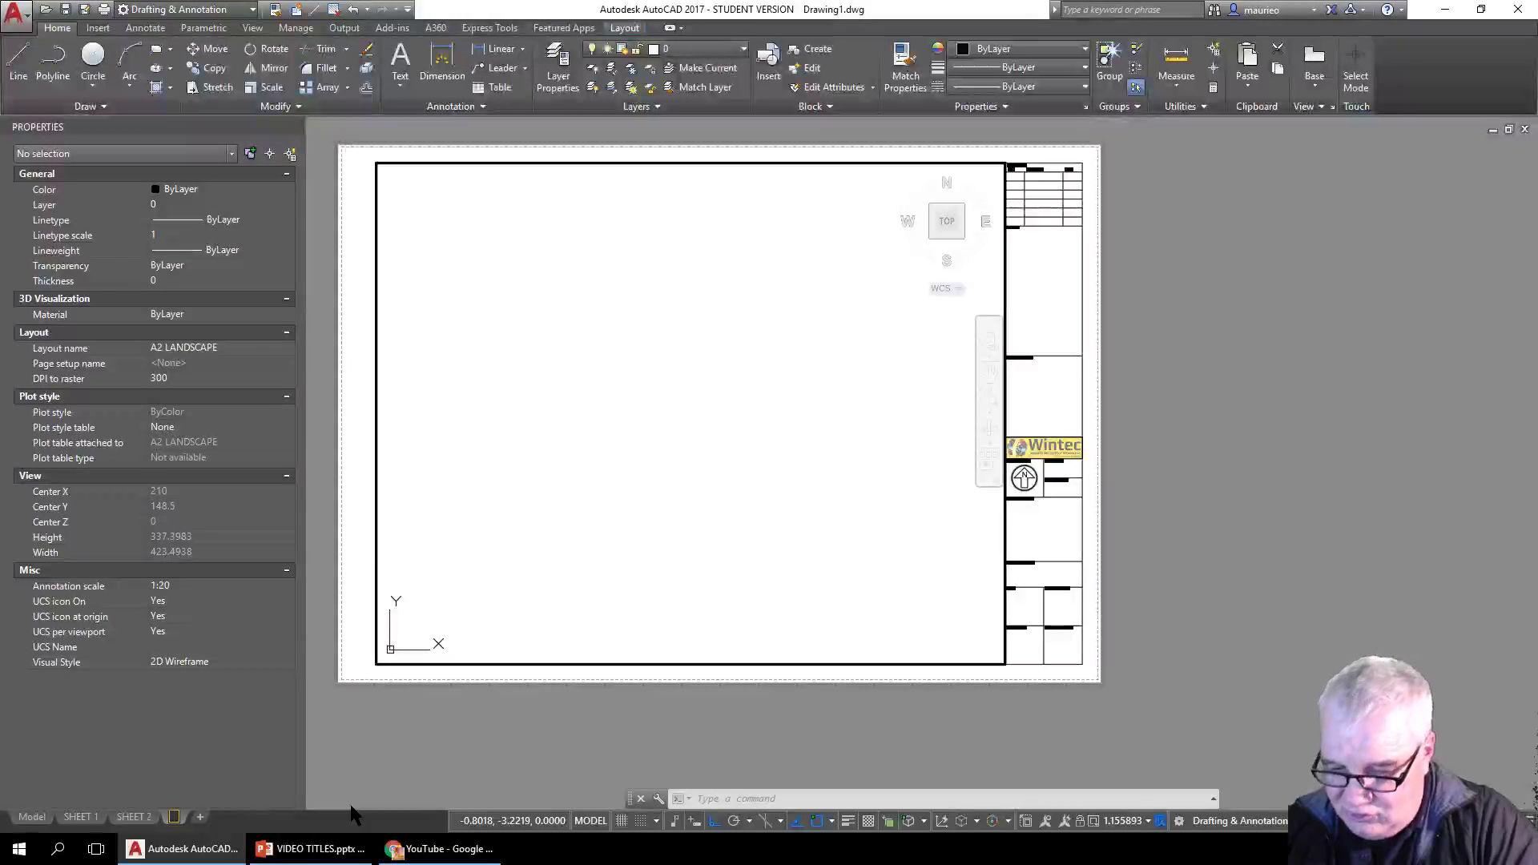
pyautogui.write('SHEET 3')
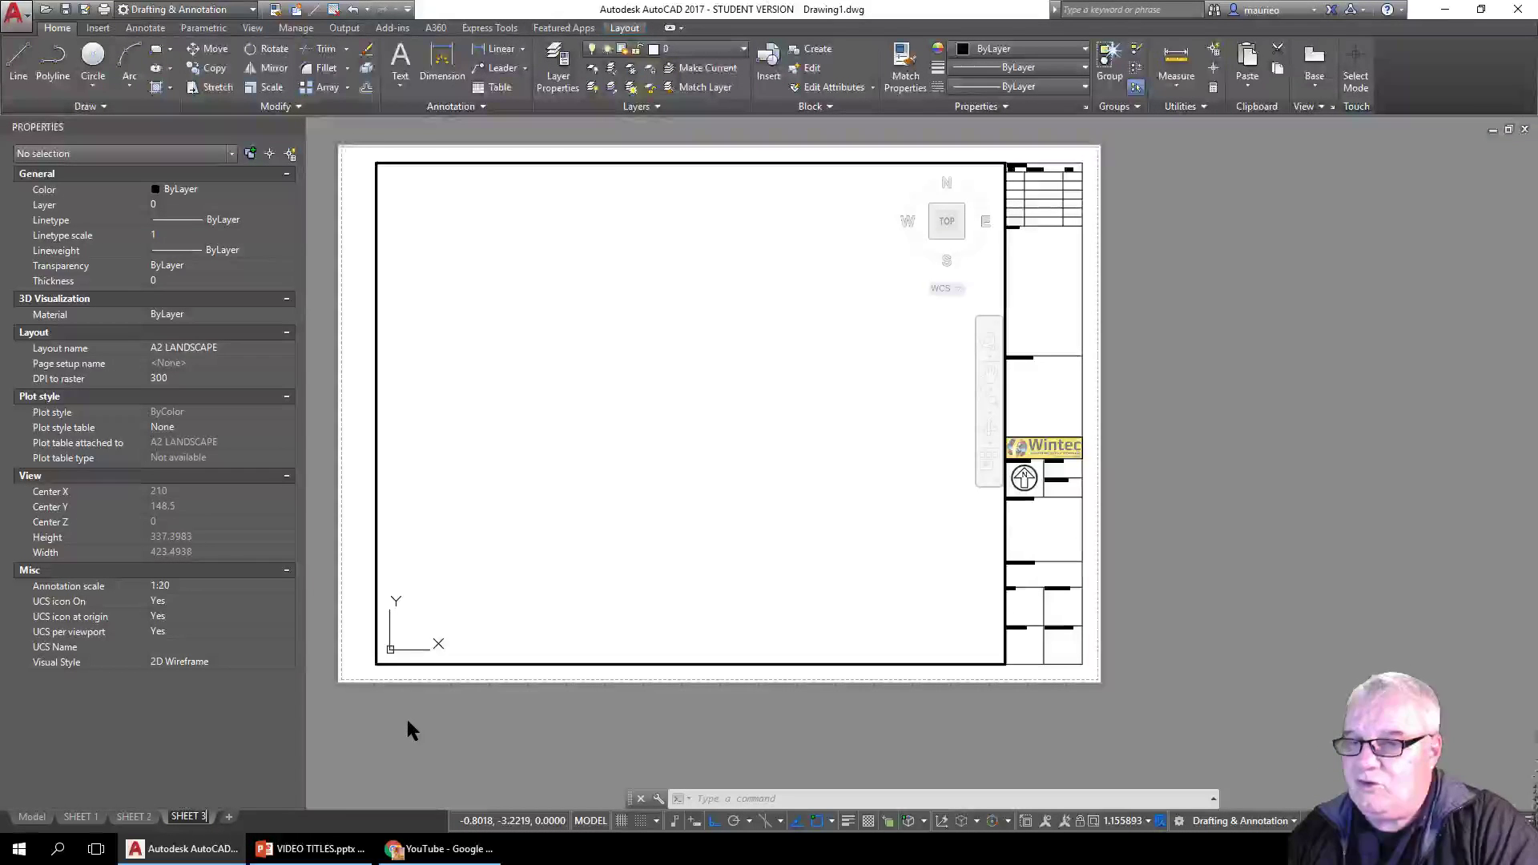
pyautogui.press('Return')
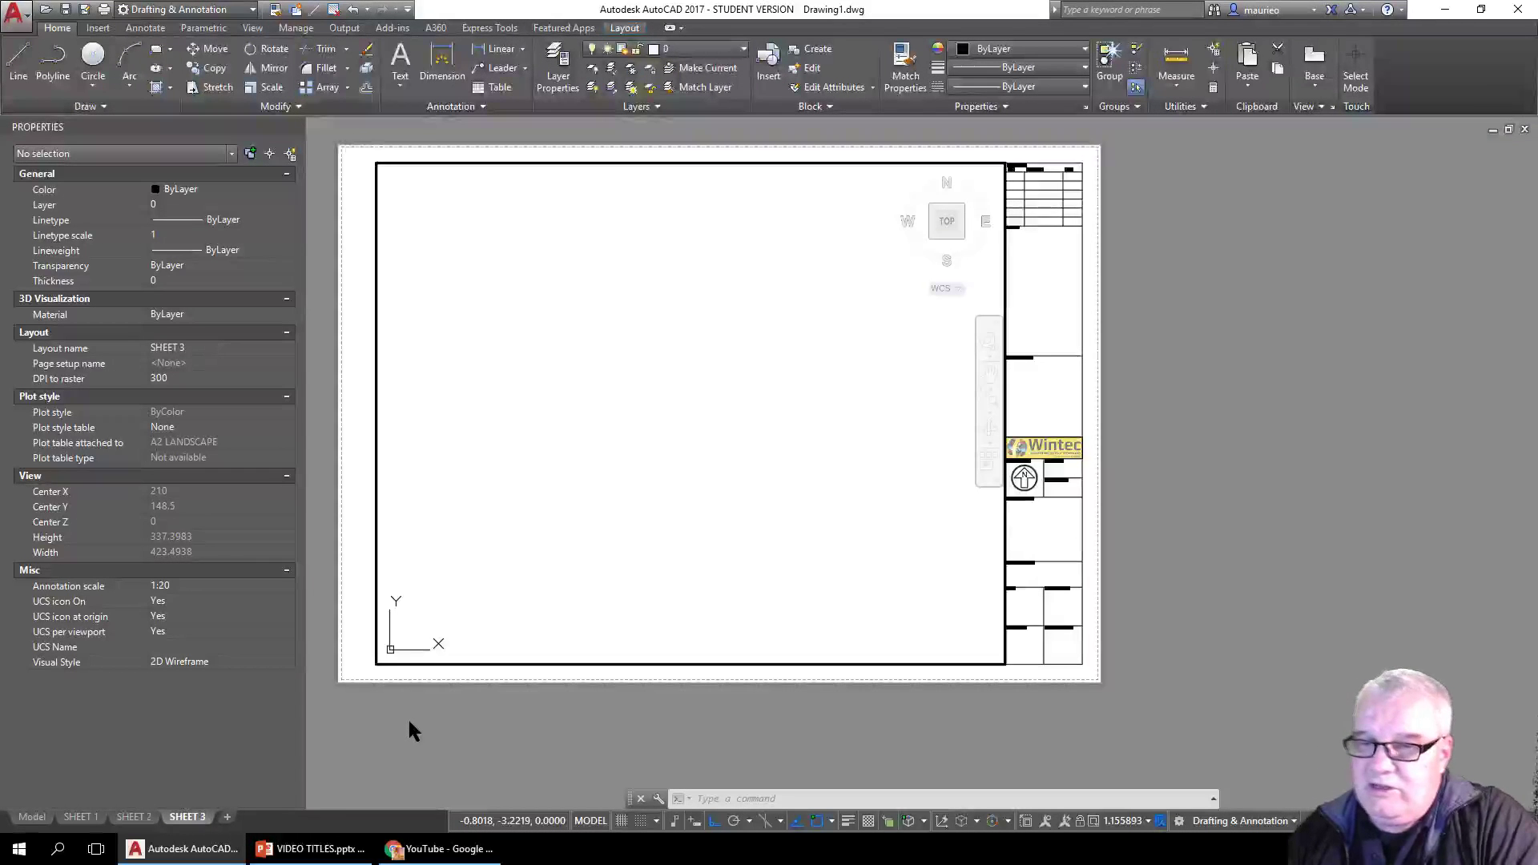
# - Copy the SHEET 3 layout to the end of the layout list
pyautogui.rightClick(184, 816)
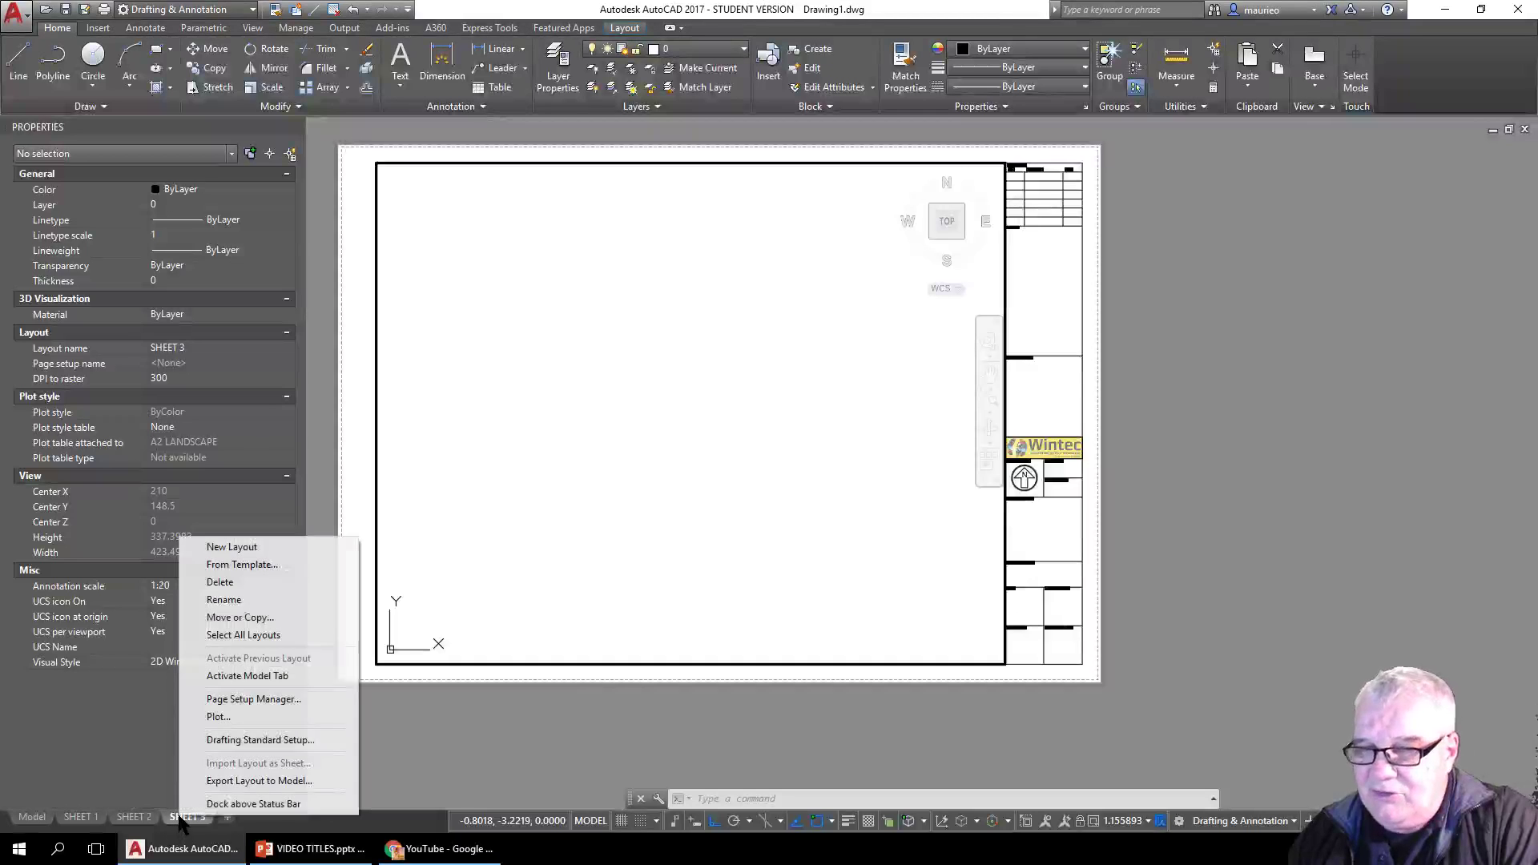
pyautogui.click(242, 618)
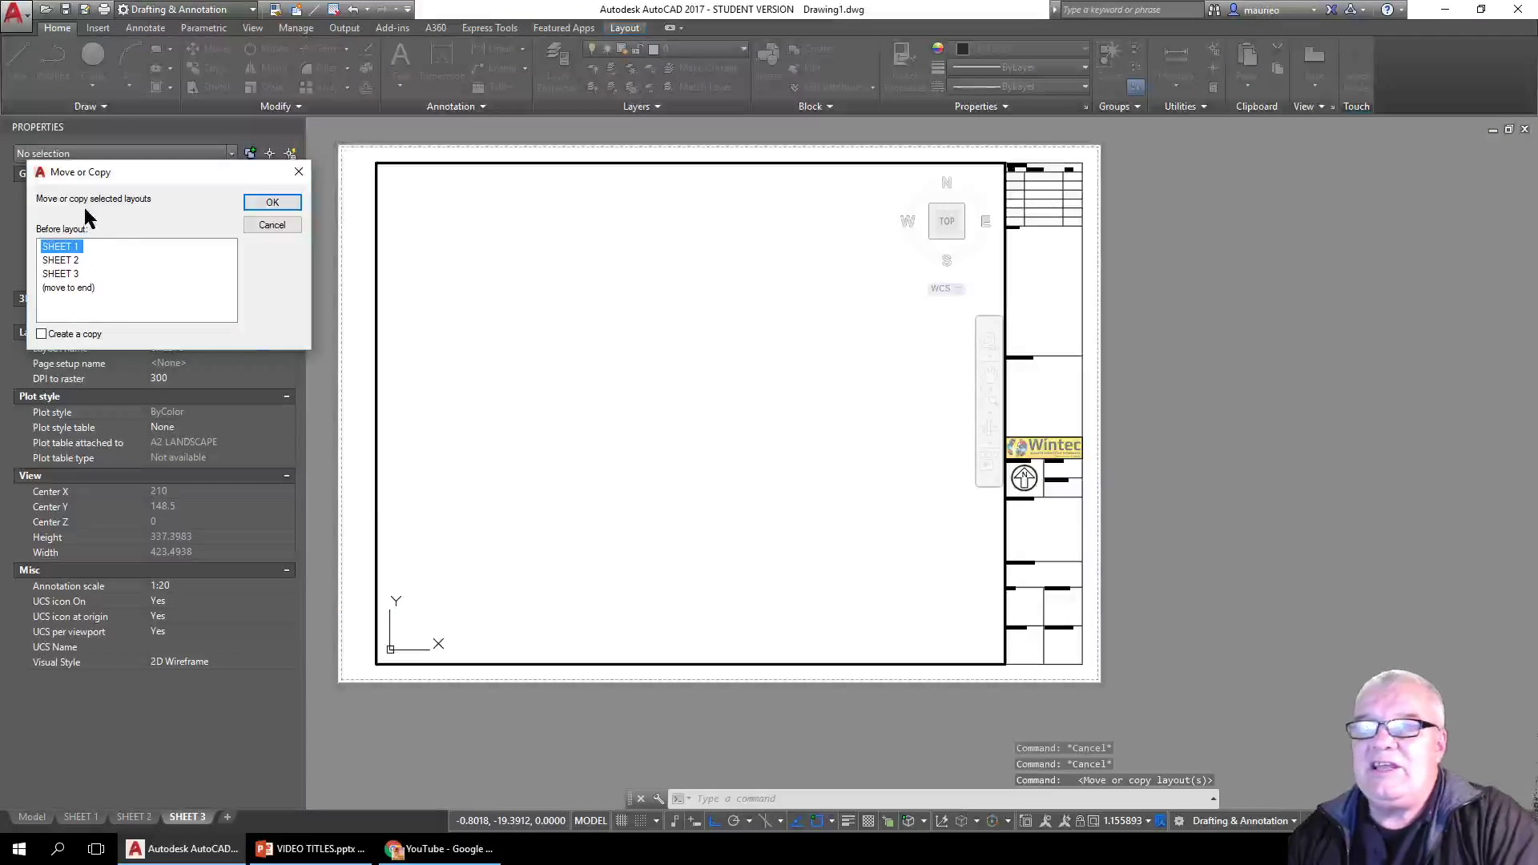
pyautogui.click(80, 290)
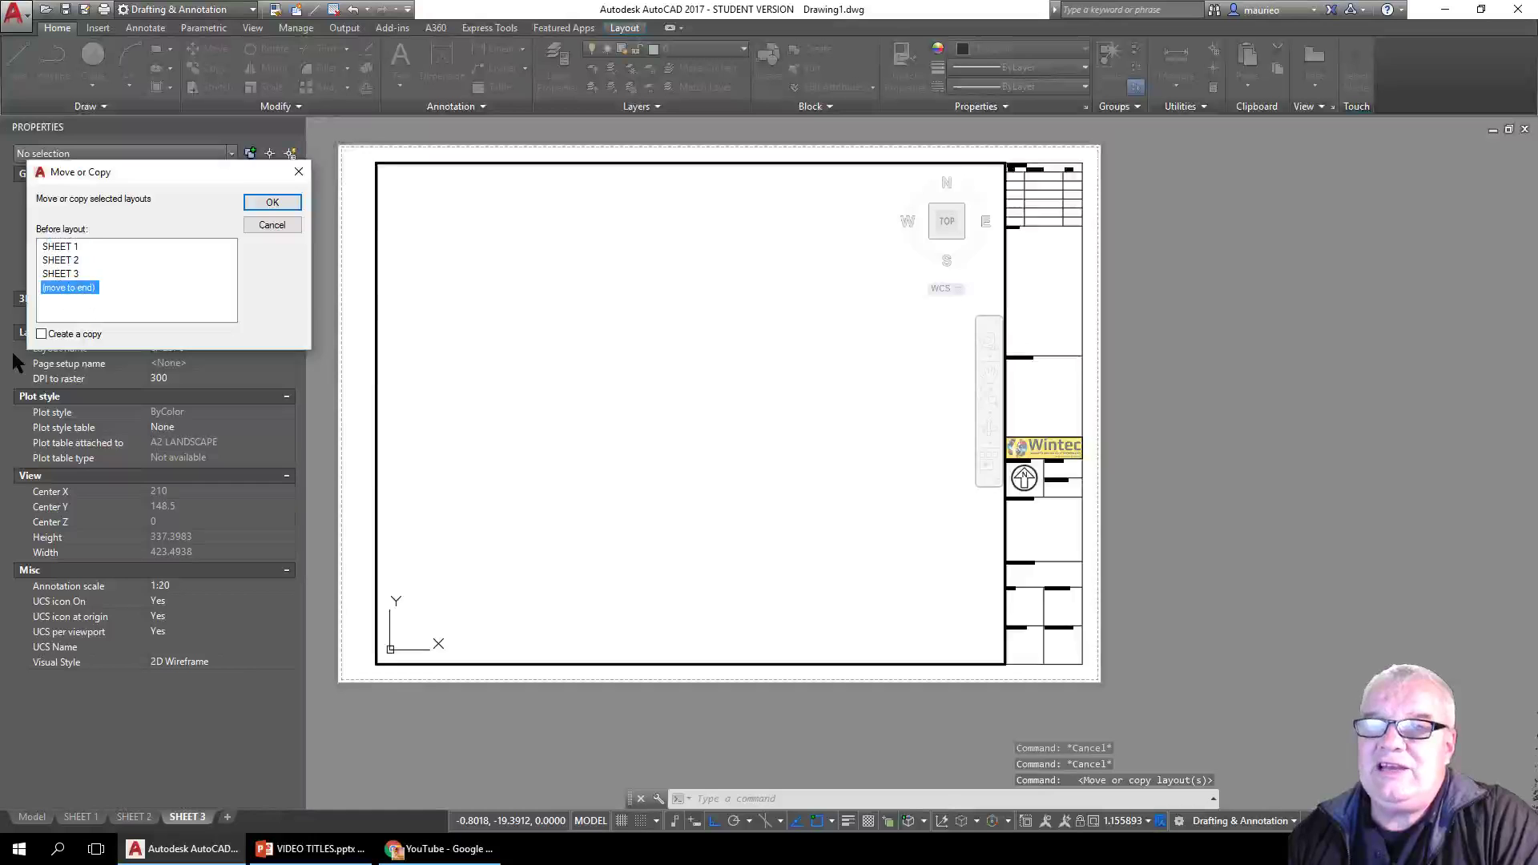
pyautogui.click(41, 334)
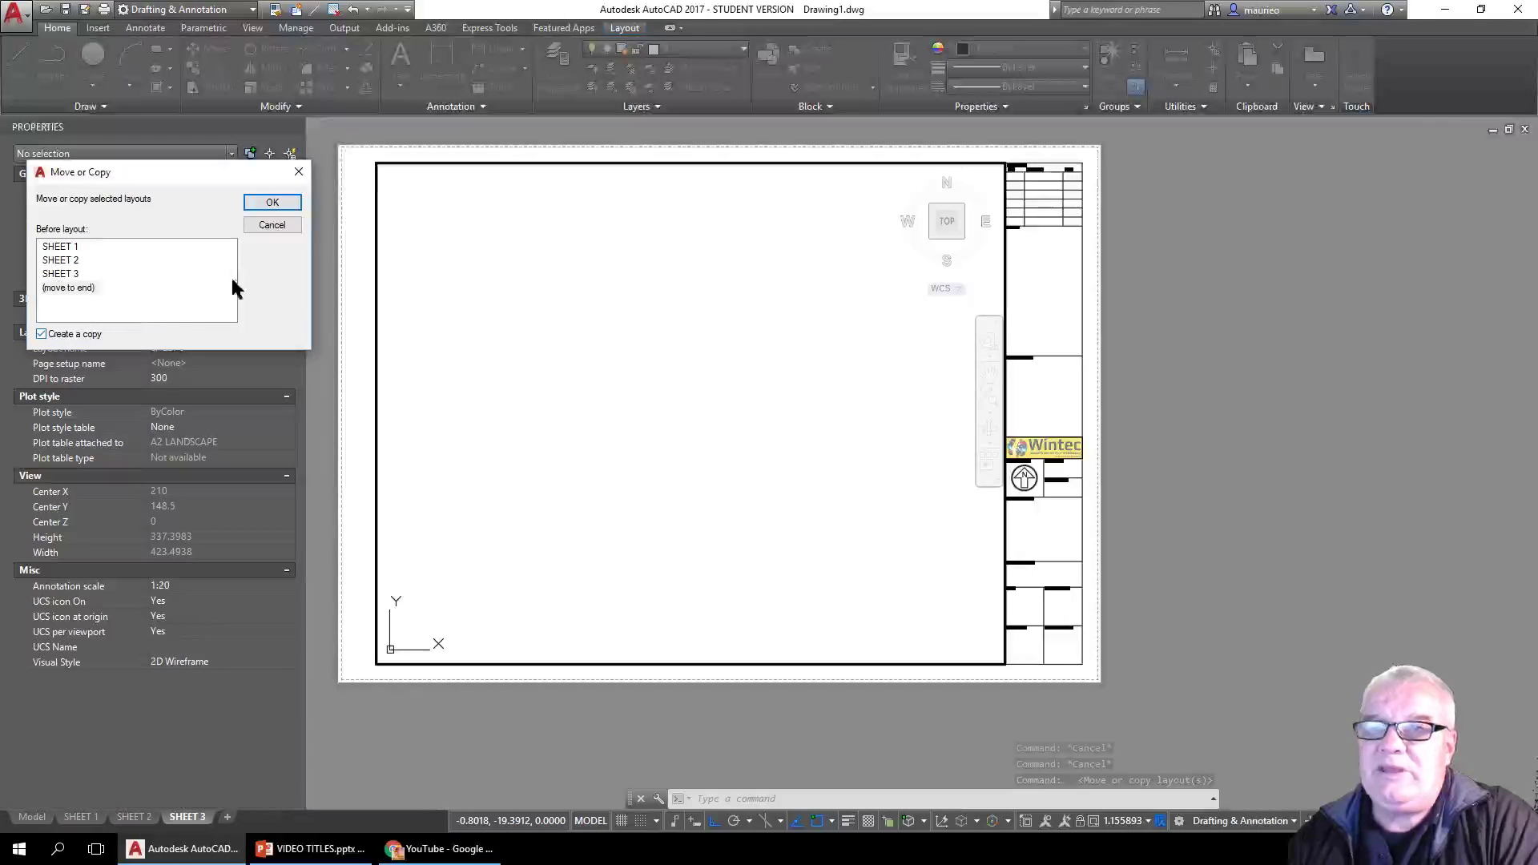
pyautogui.click(272, 204)
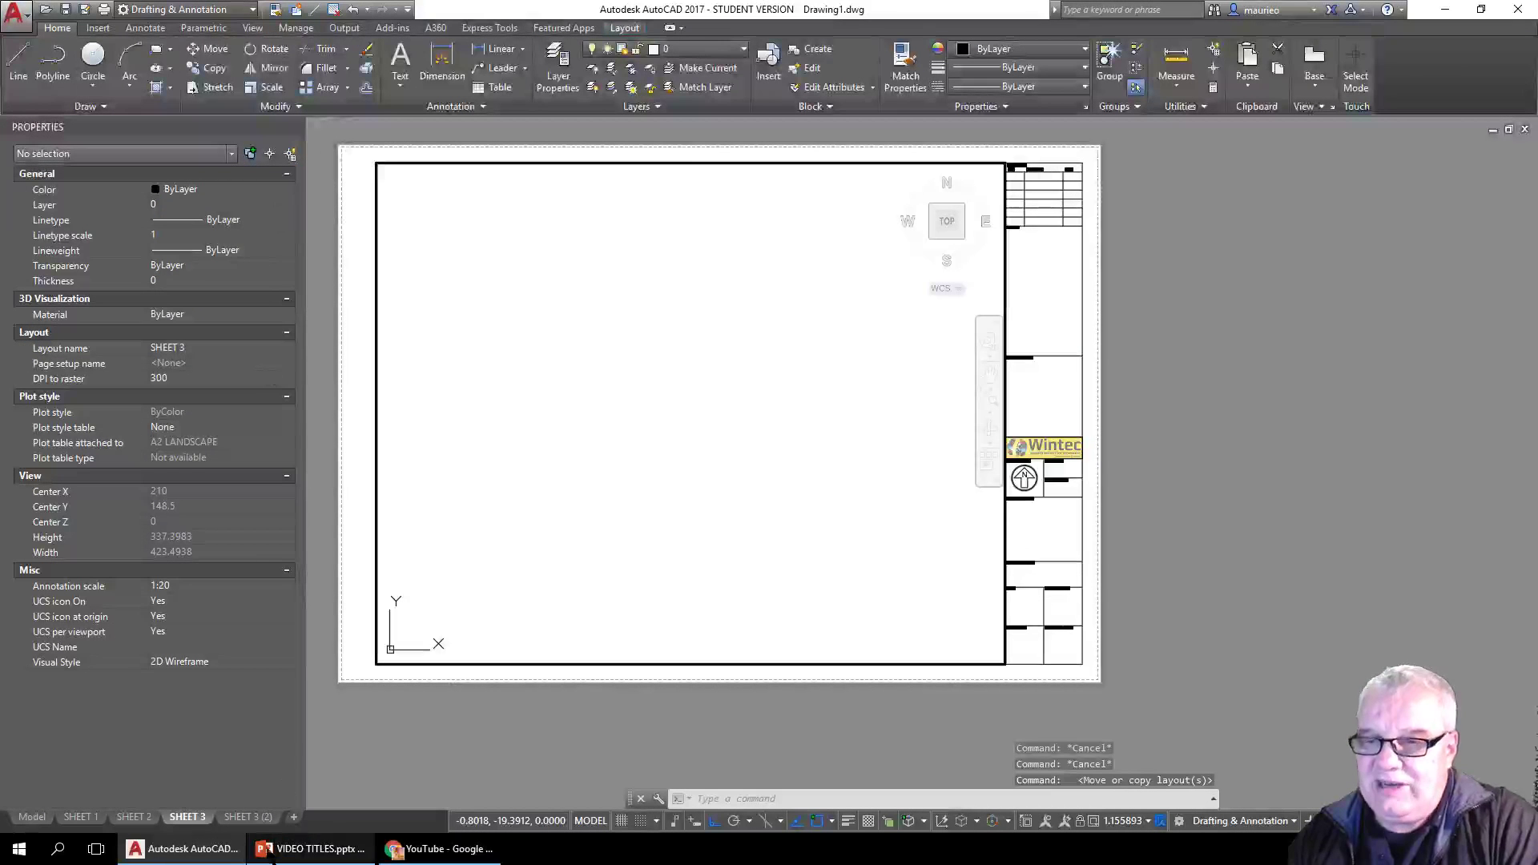
# - Rename the new SHEET 3 (2) layout to 'sheet 4'
pyautogui.click(267, 817)
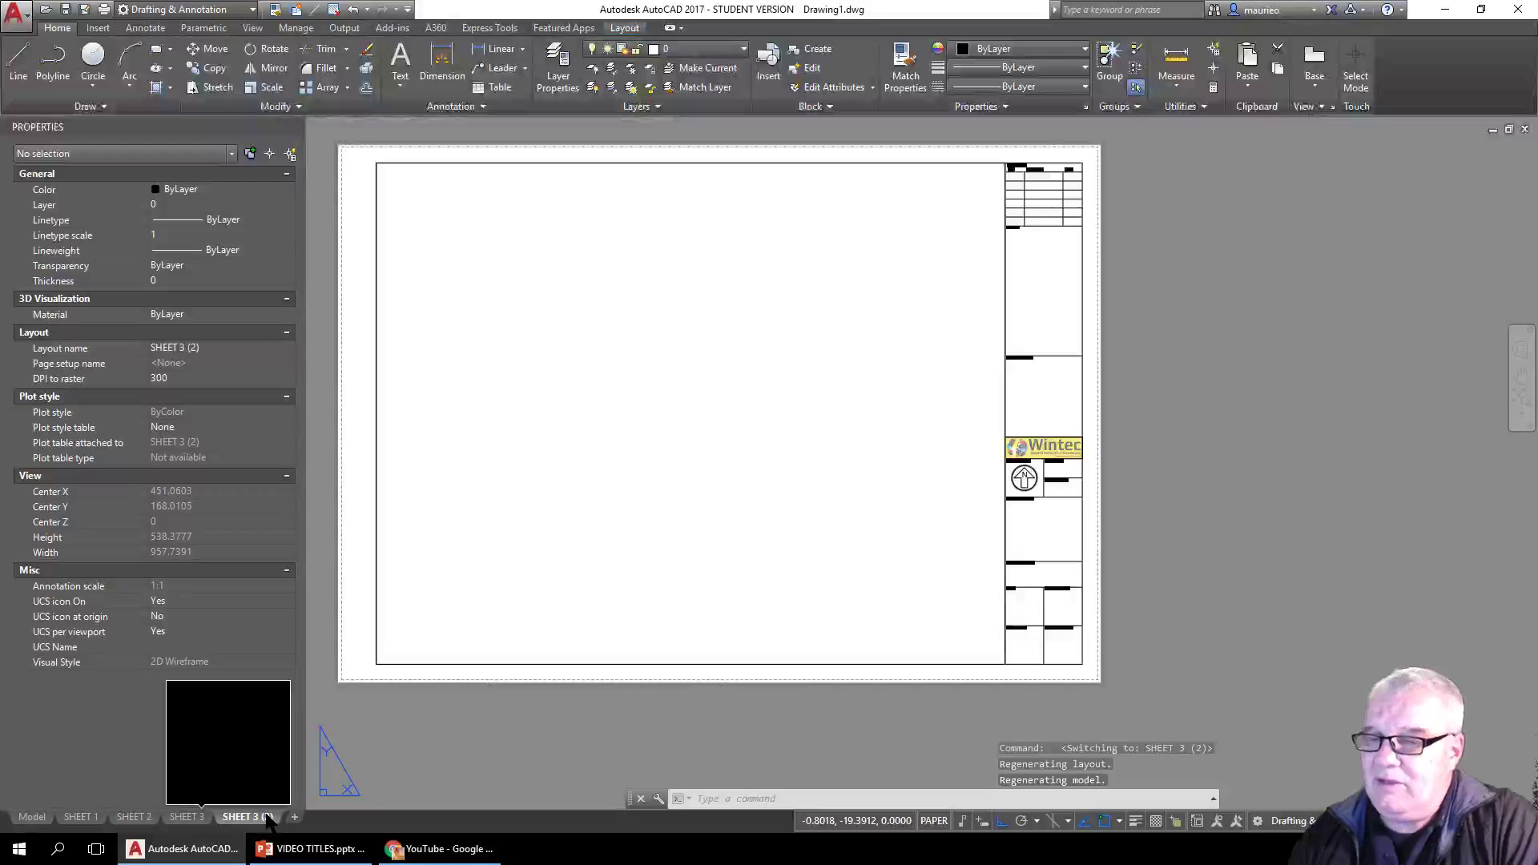
pyautogui.rightClick(266, 817)
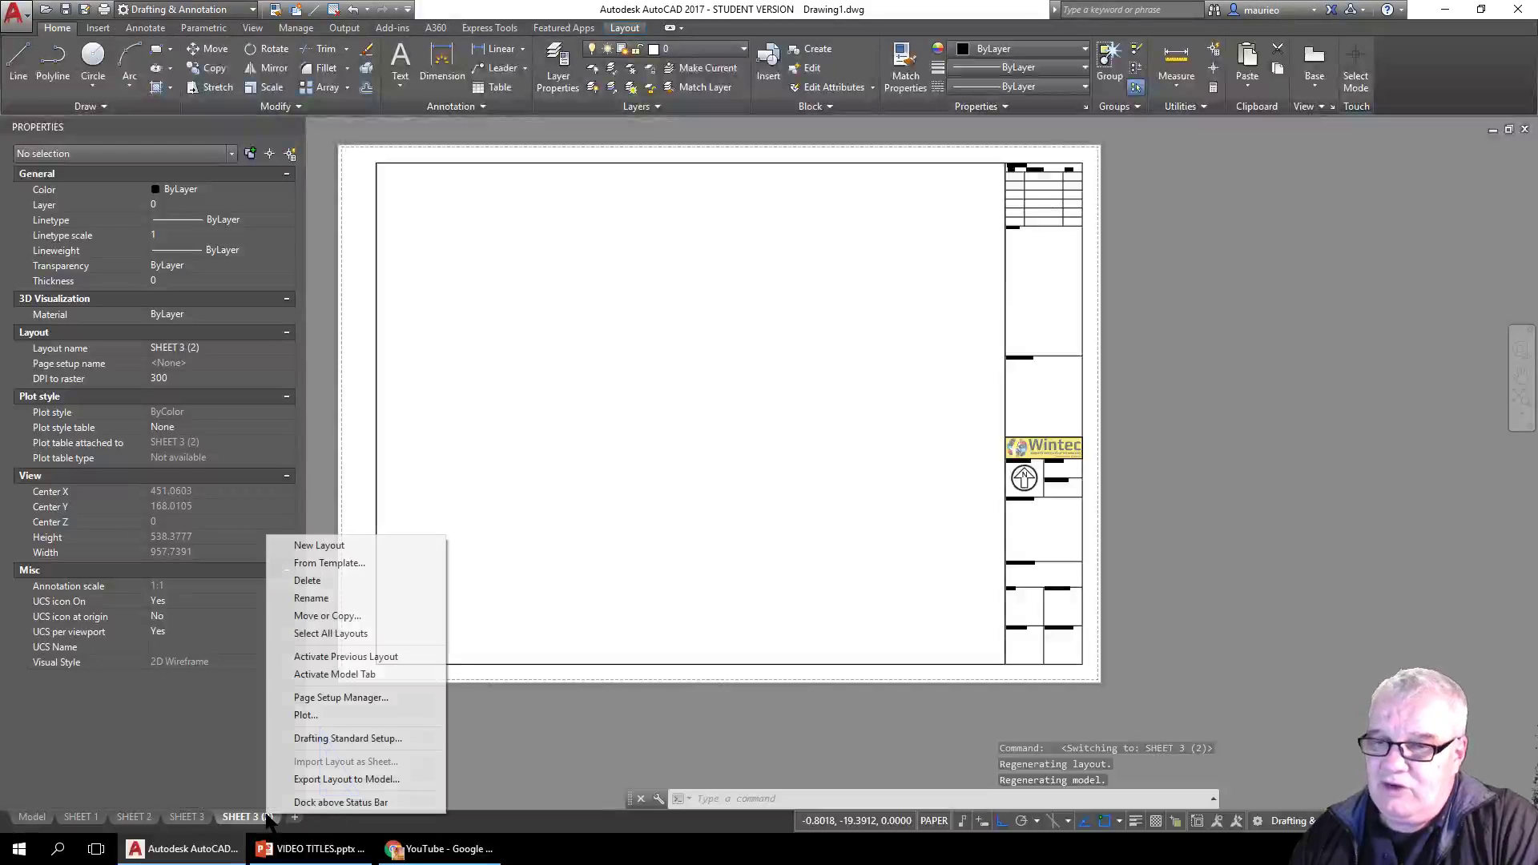
pyautogui.click(313, 598)
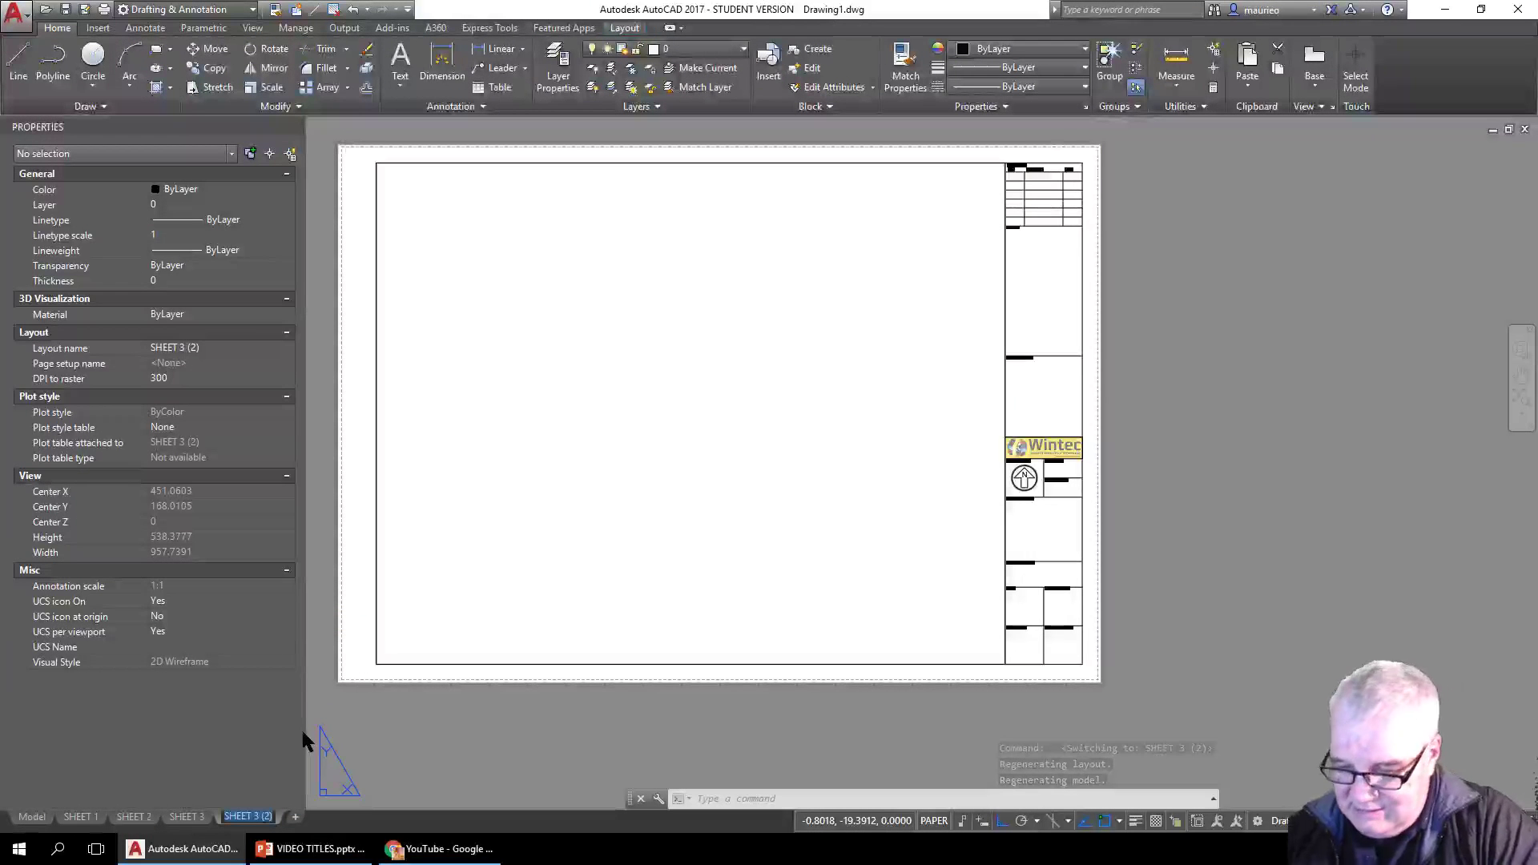
pyautogui.write('shee')
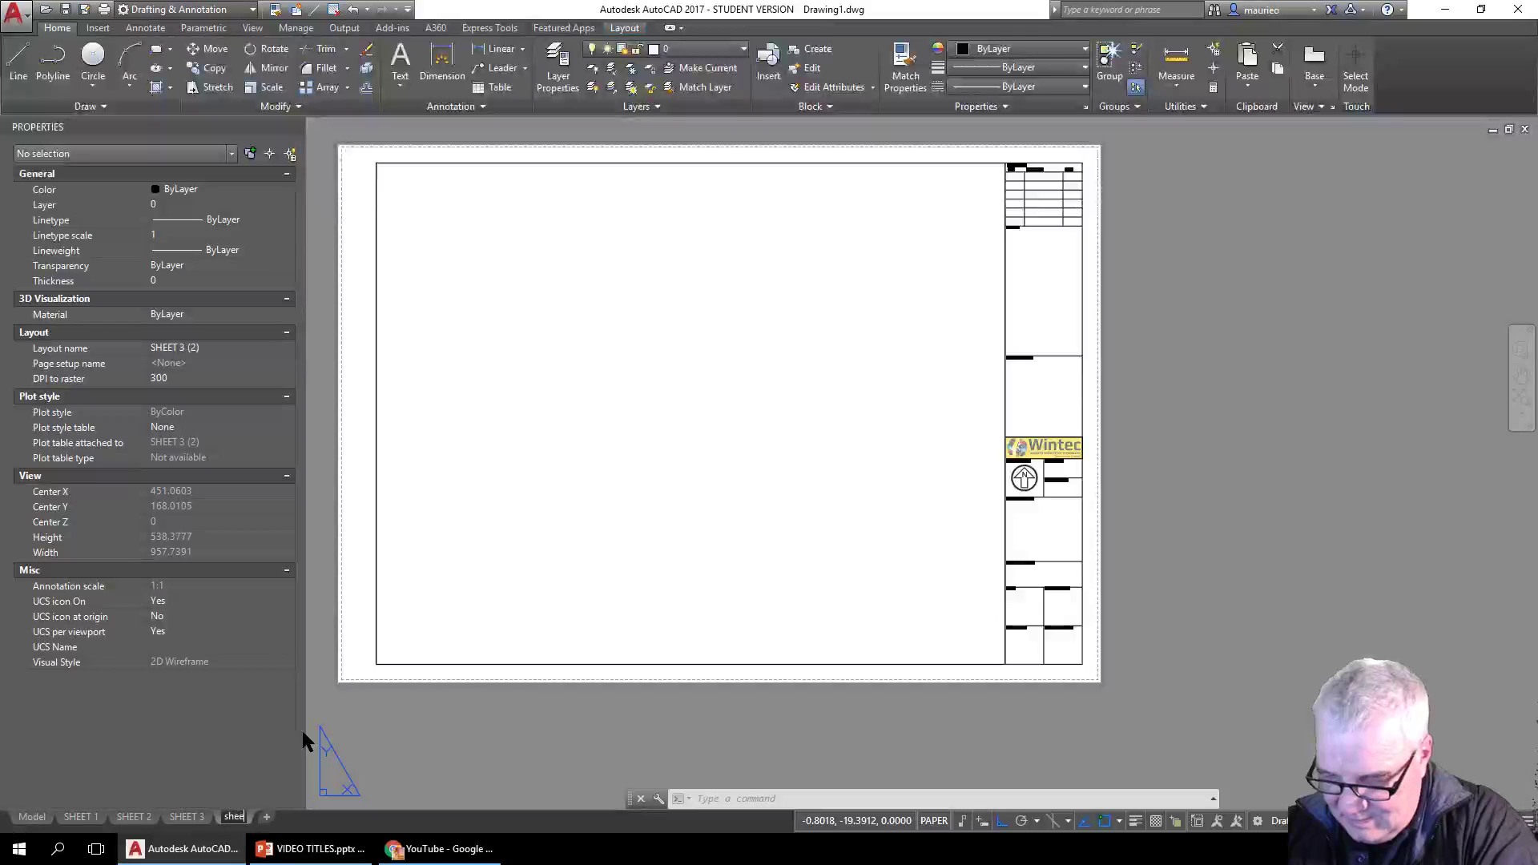
pyautogui.write('t 4')
pyautogui.press('Return')
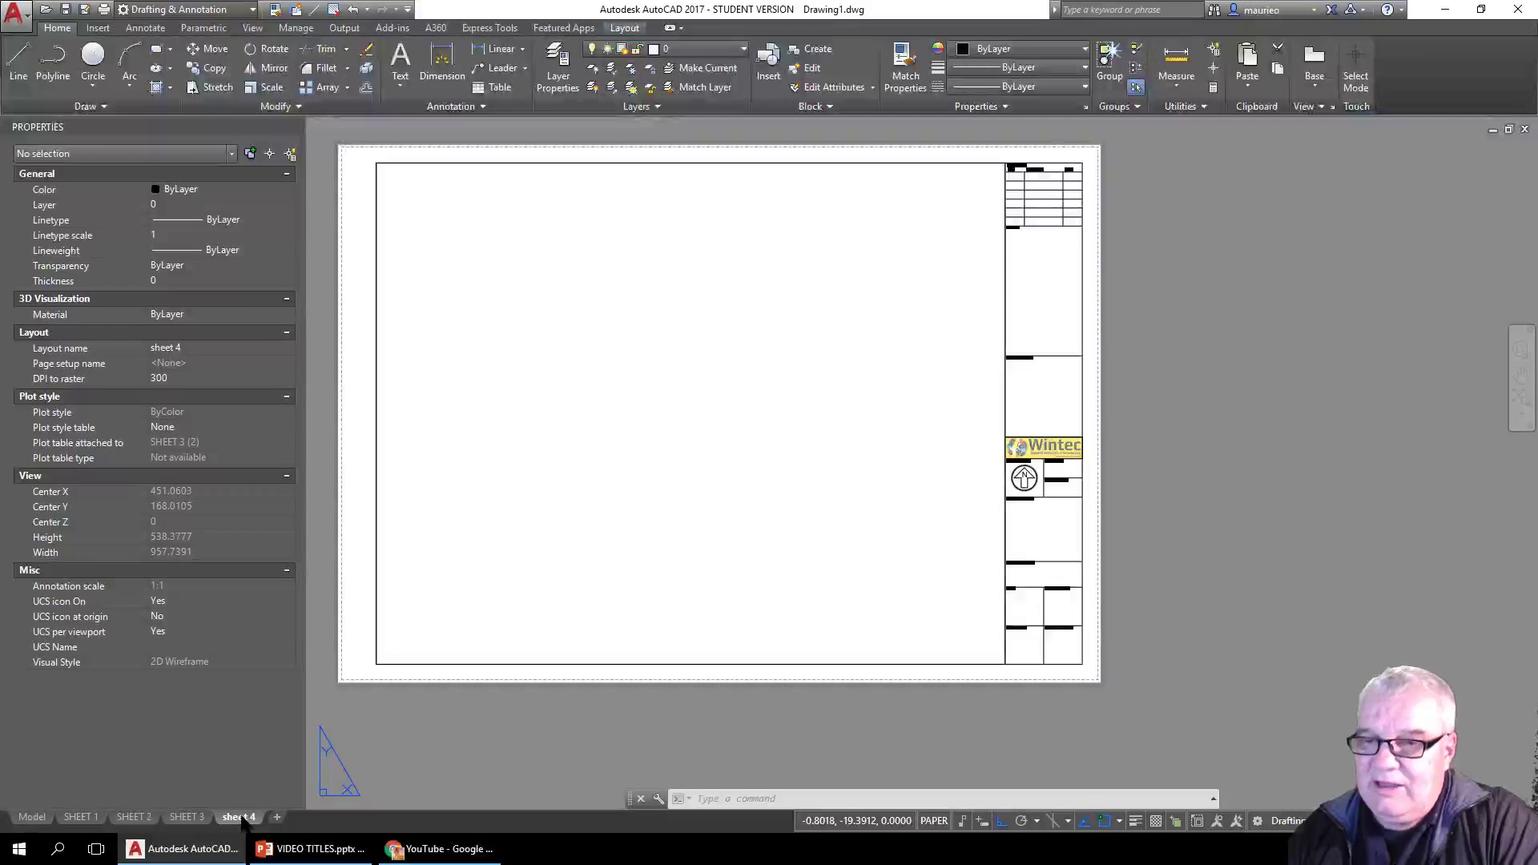
pyautogui.click(189, 816)
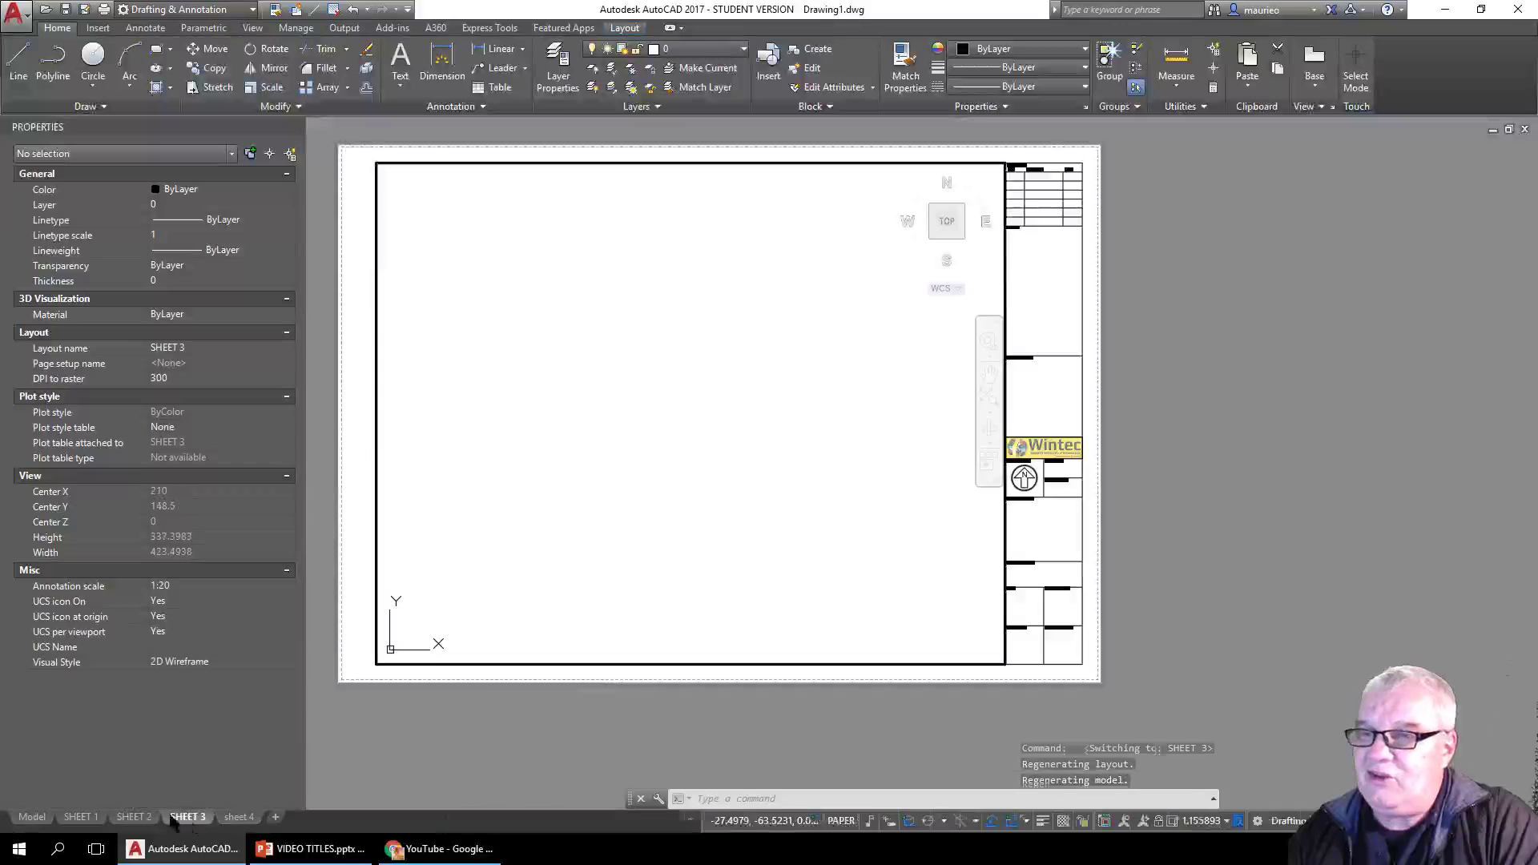
pyautogui.click(136, 817)
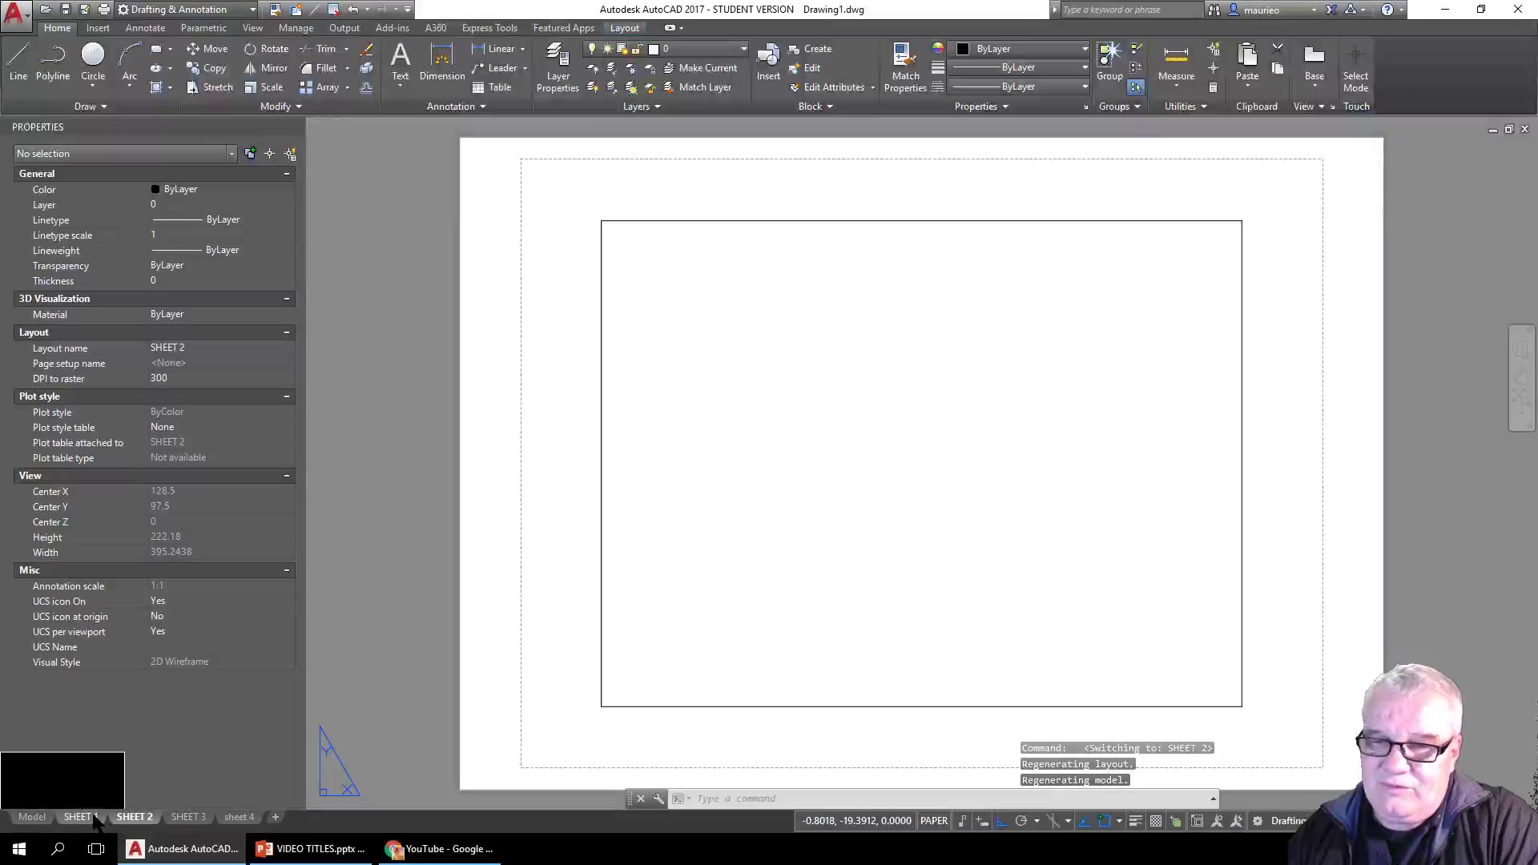
pyautogui.click(103, 816)
pyautogui.click(134, 817)
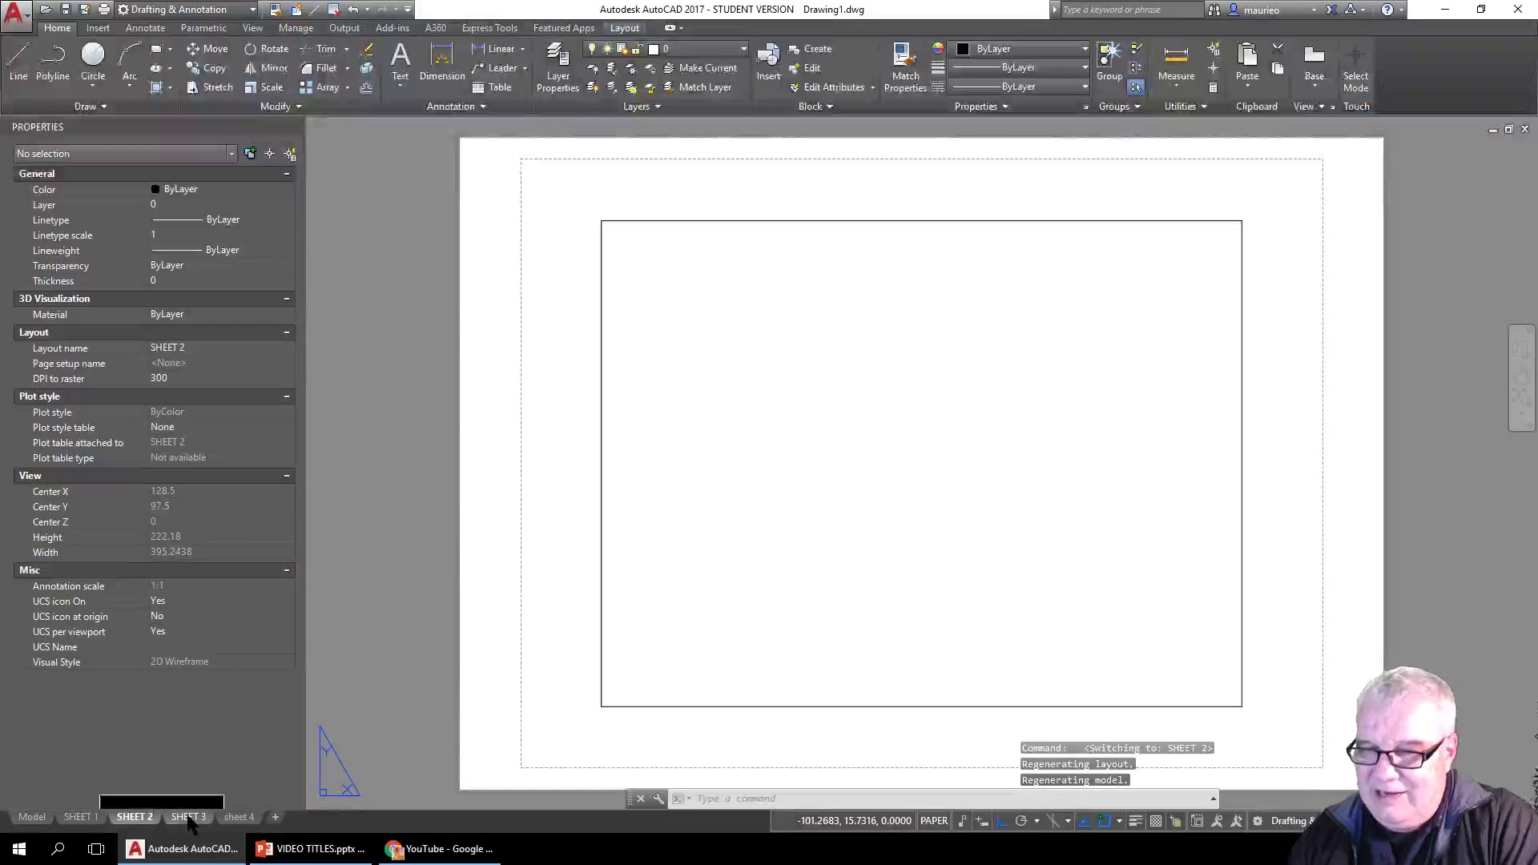
pyautogui.click(187, 816)
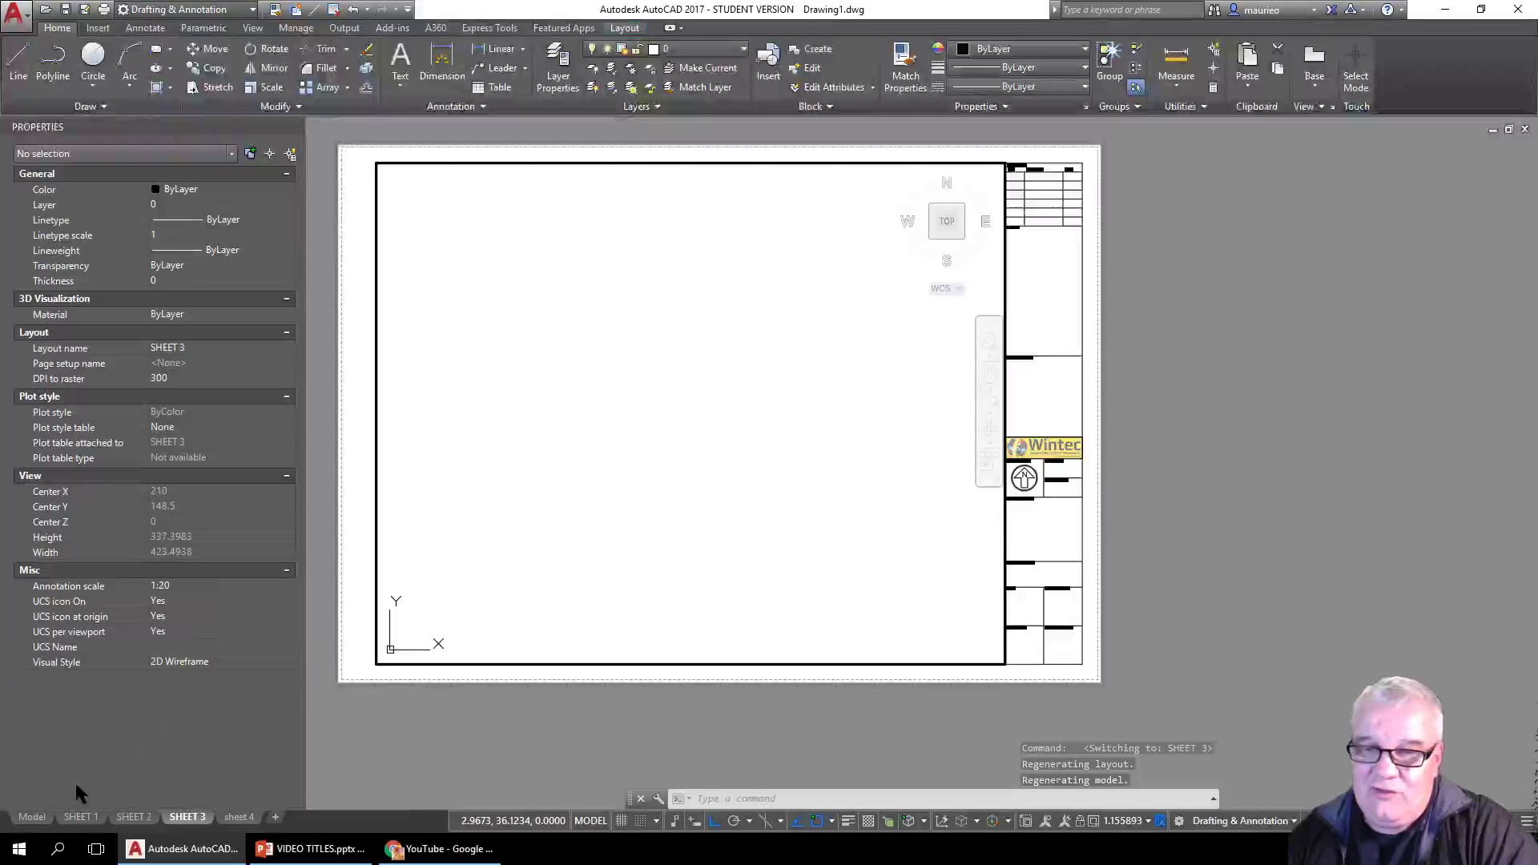
pyautogui.click(34, 817)
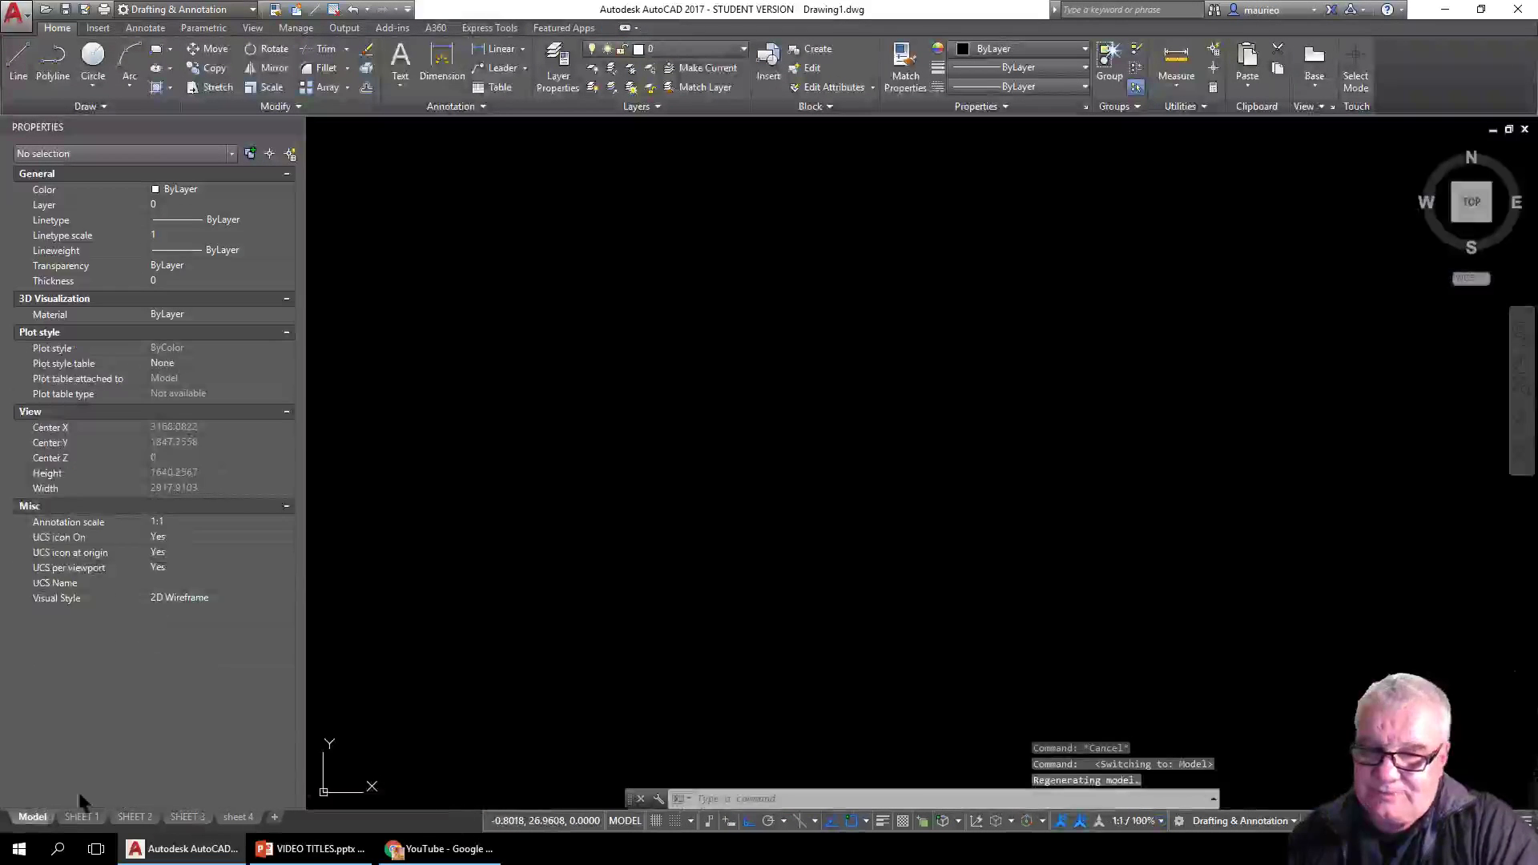
pyautogui.click(236, 817)
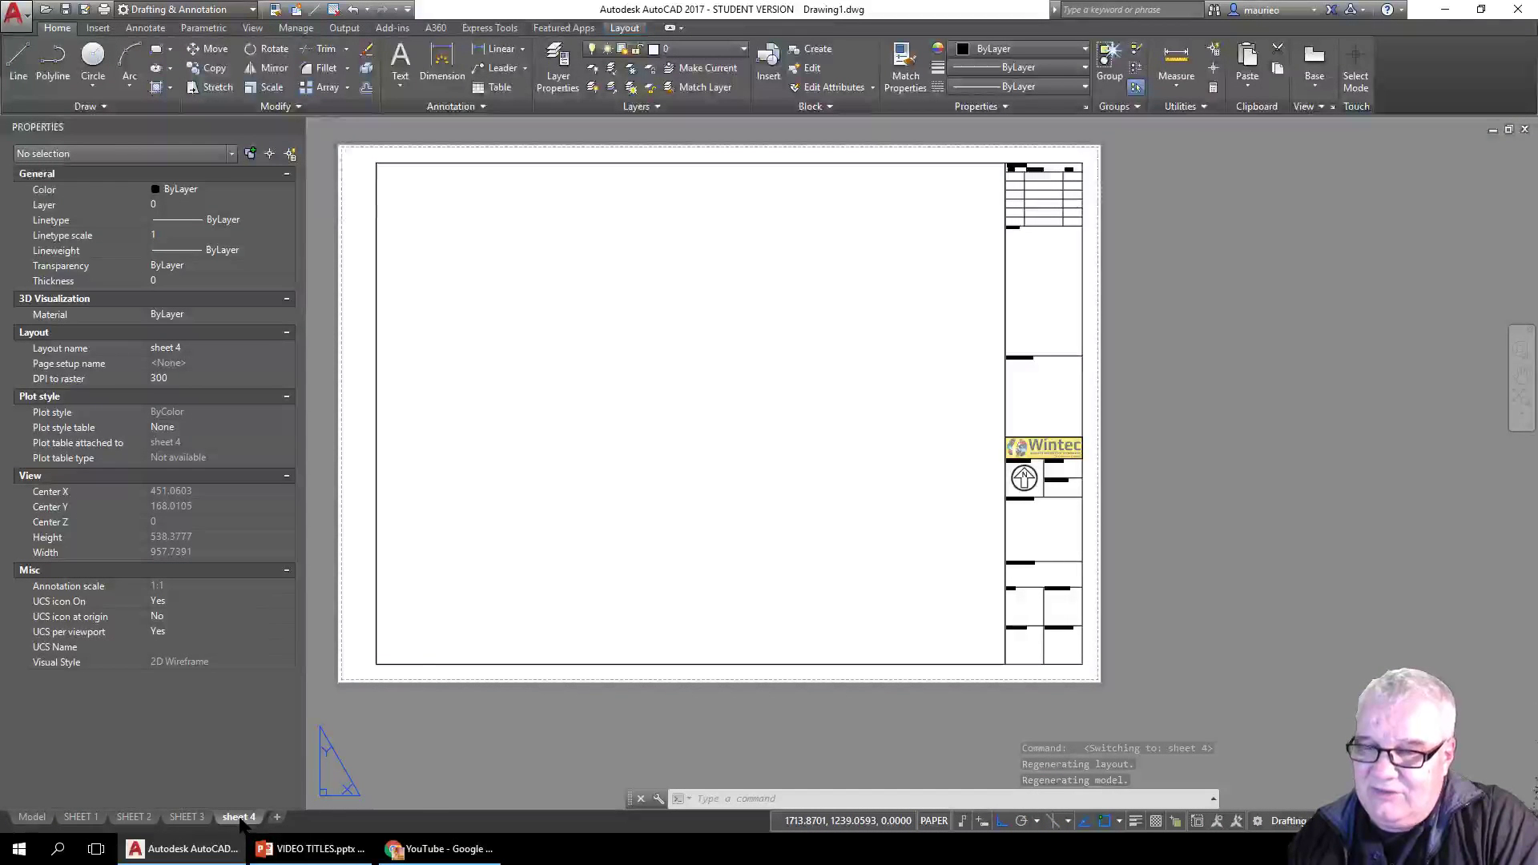
pyautogui.rightClick(240, 816)
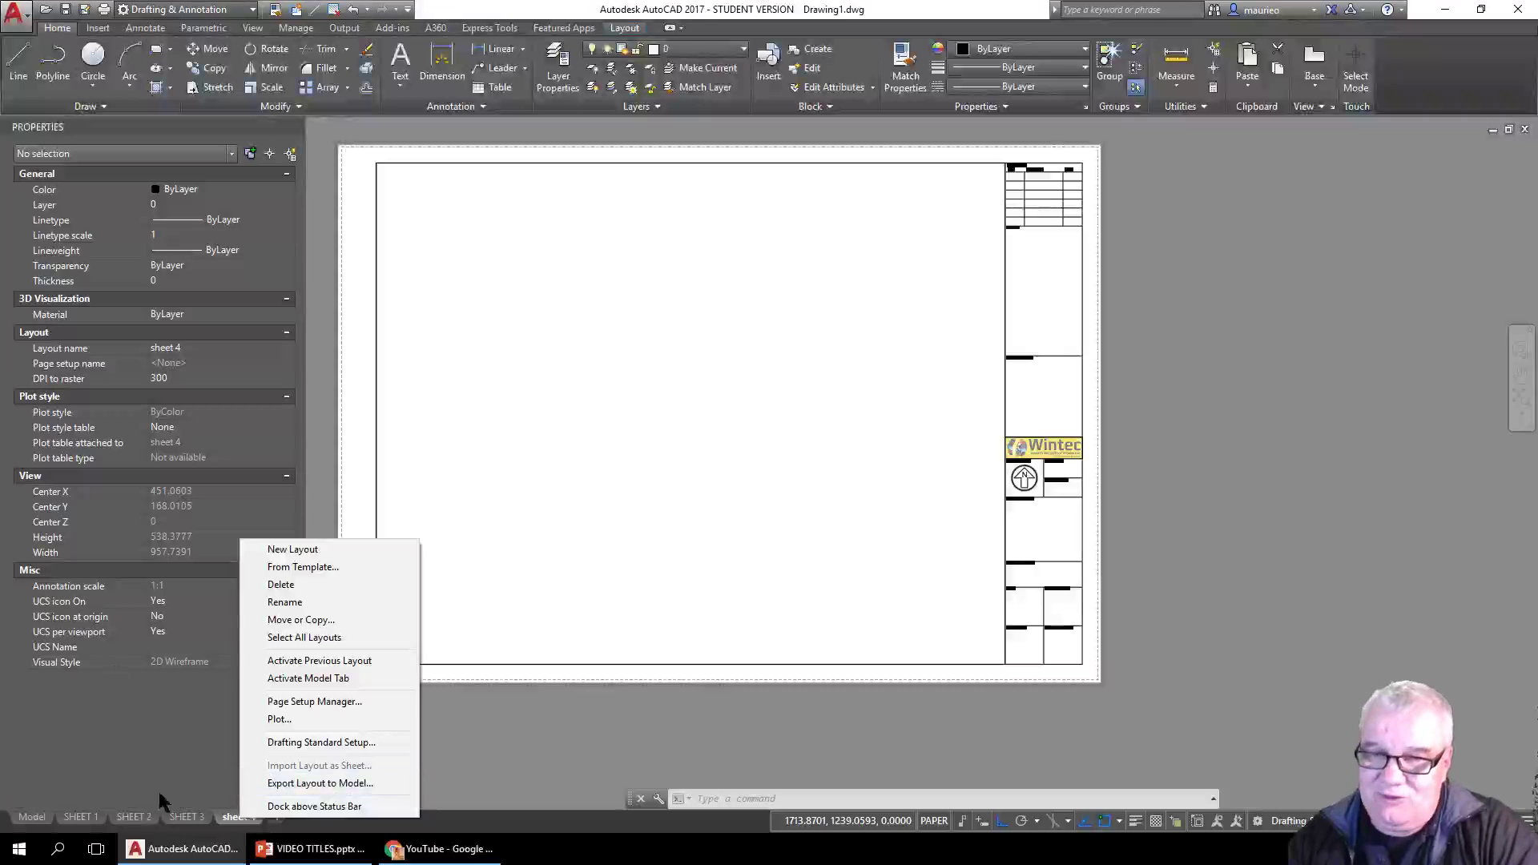
# - Return to the SHEET 1 layout showing its single widened viewport on the A2 sheet
pyautogui.click(81, 817)
pyautogui.rightClick(90, 818)
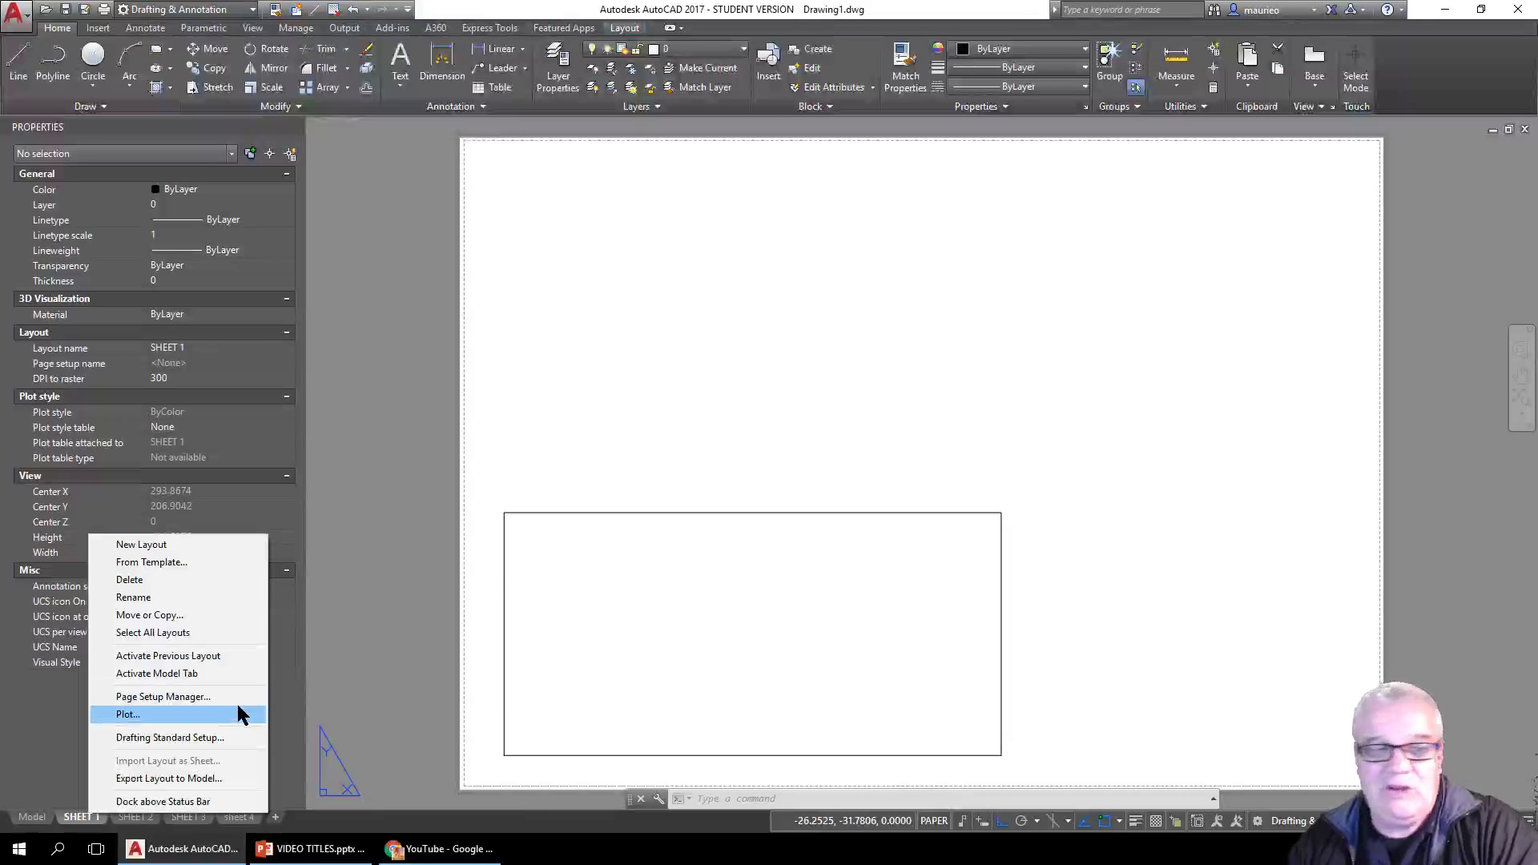
pyautogui.click(398, 684)
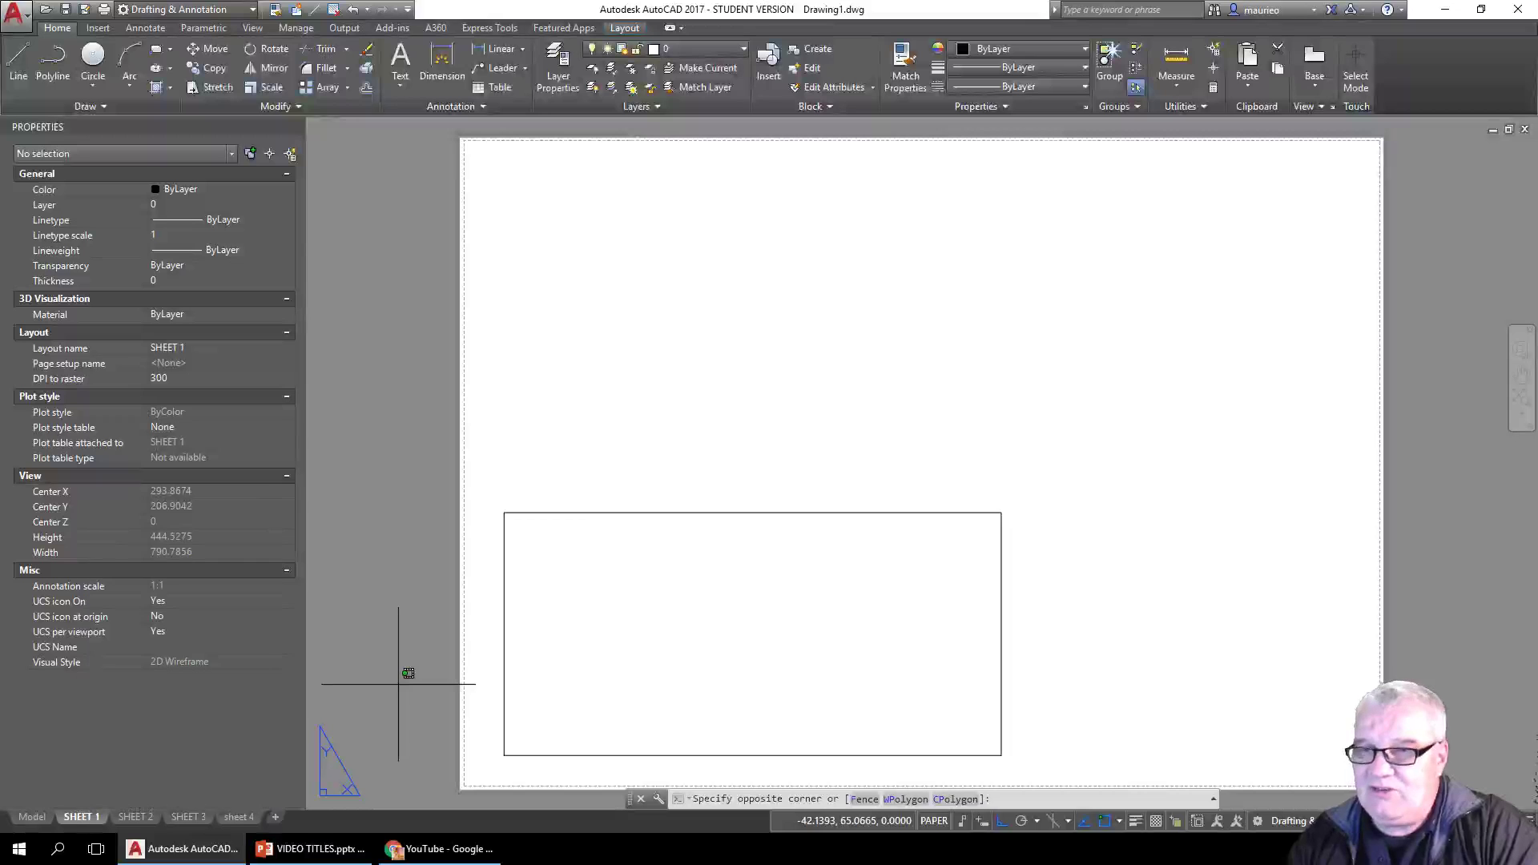
pyautogui.click(397, 682)
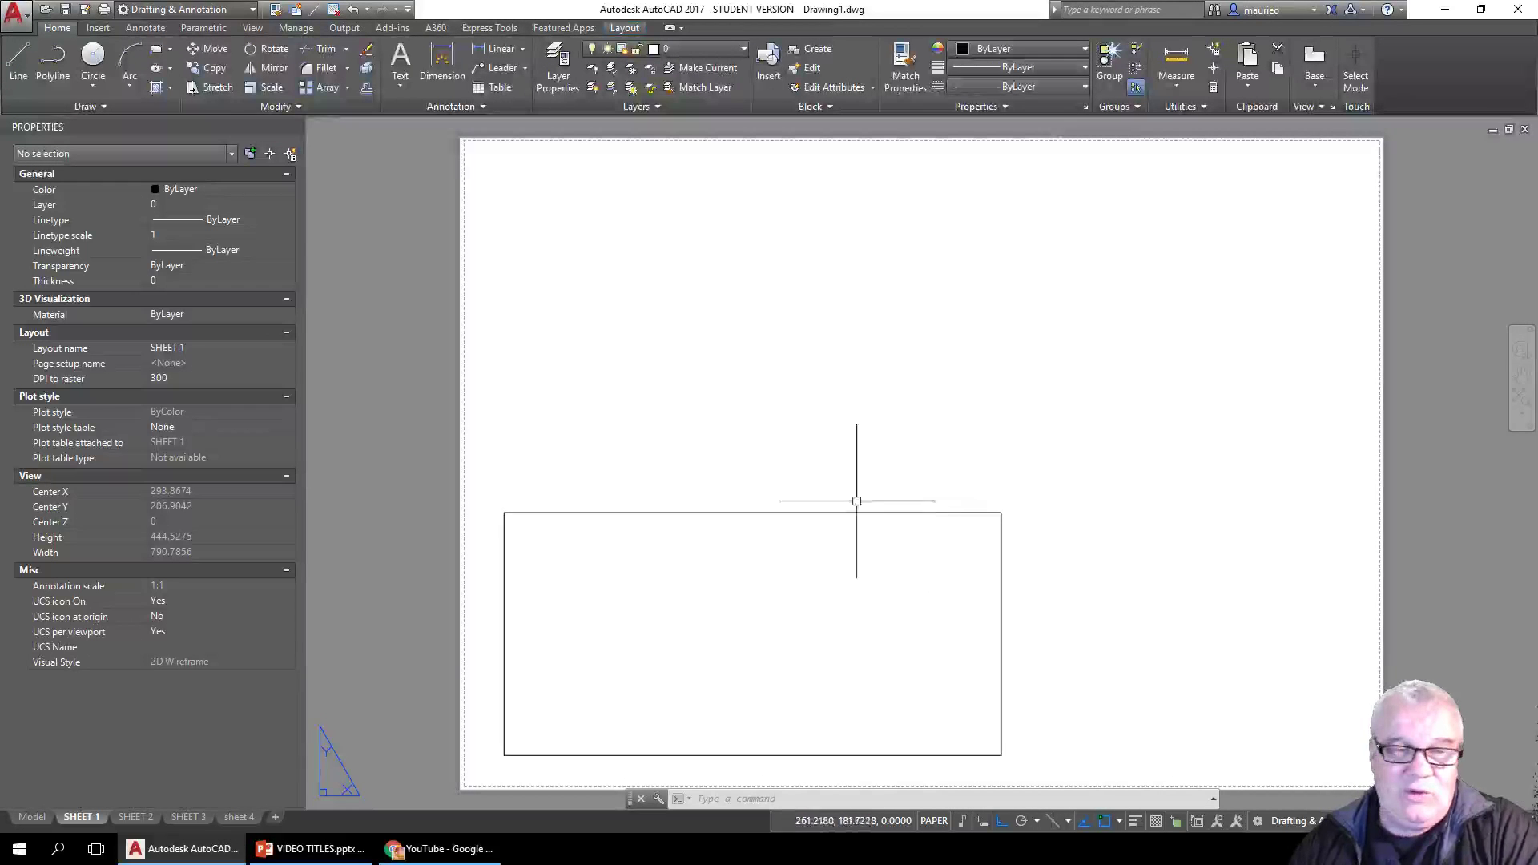
pyautogui.moveTo(128, 854)
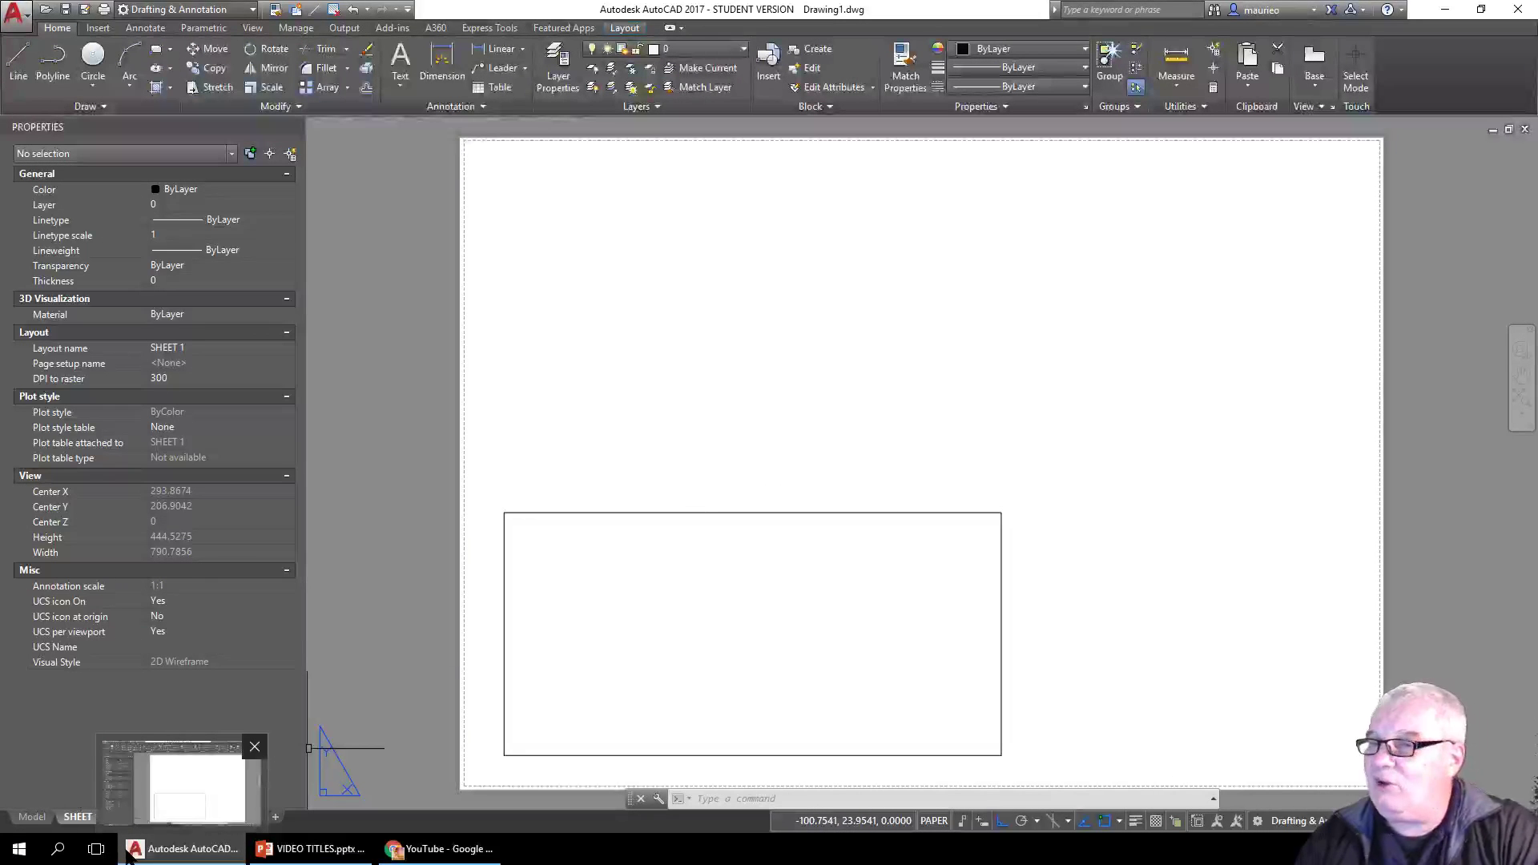